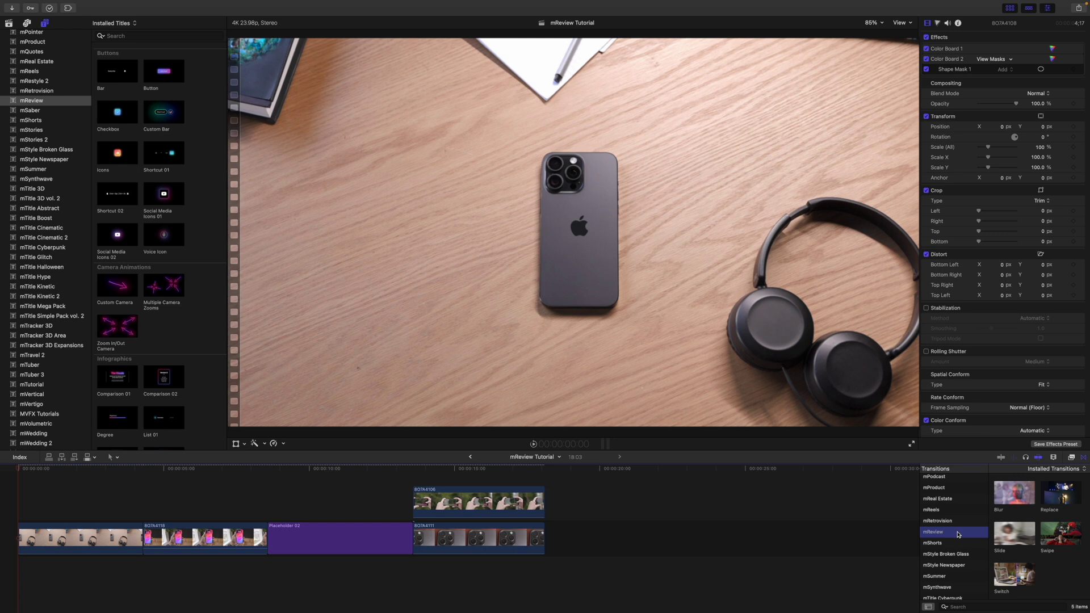
Step: Switch the browser from transitions to the mReview effects
{"action": "left_click", "coordinate": [1072, 458]}
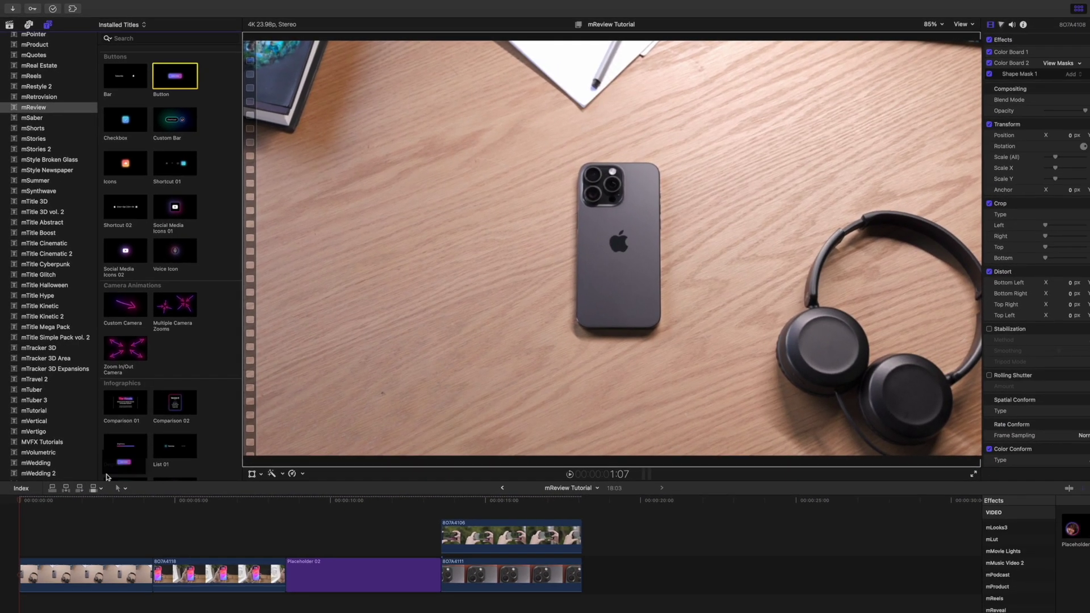
Step: Place the Button title at the timeline start, shorten it, and move Learn more! beside the phone
{"action": "left_click_drag", "start_coordinate": [194, 84], "coordinate": [34, 493]}
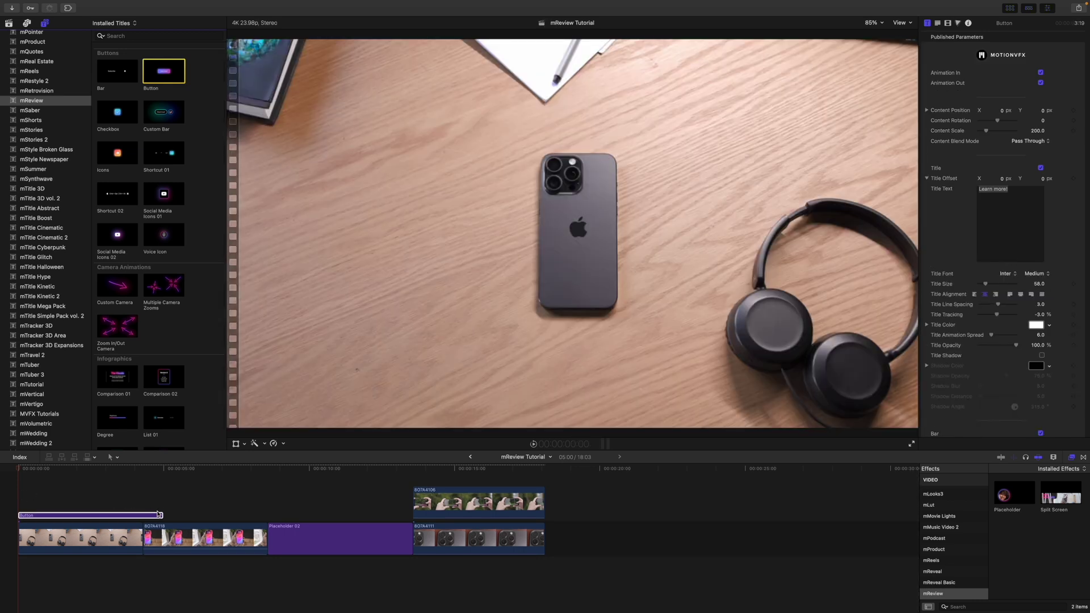
{"action": "left_click_drag", "start_coordinate": [162, 515], "coordinate": [157, 515]}
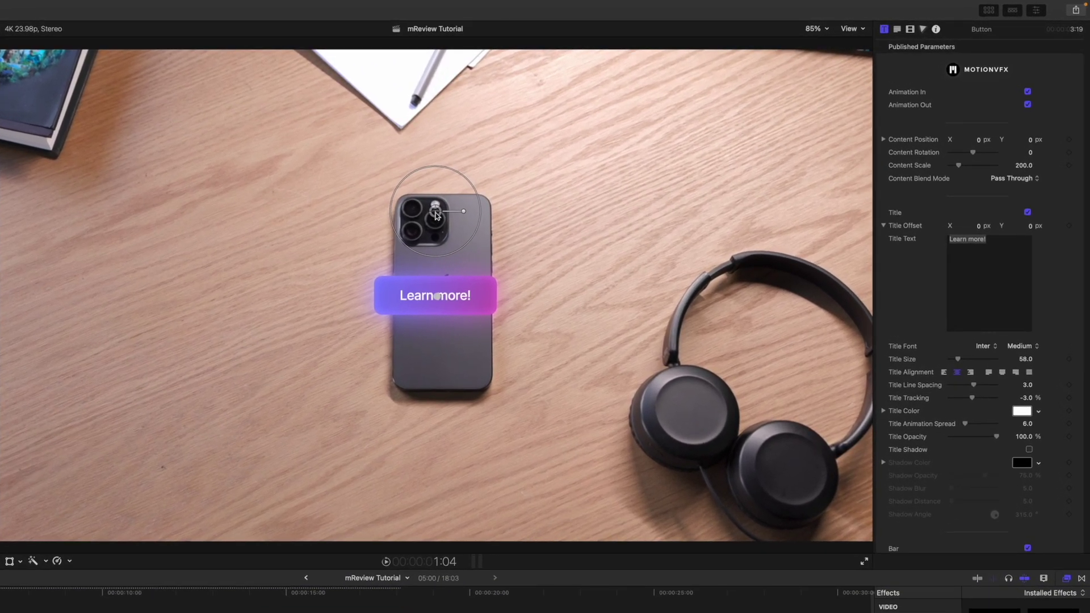
{"action": "left_click_drag", "start_coordinate": [436, 215], "coordinate": [559, 211]}
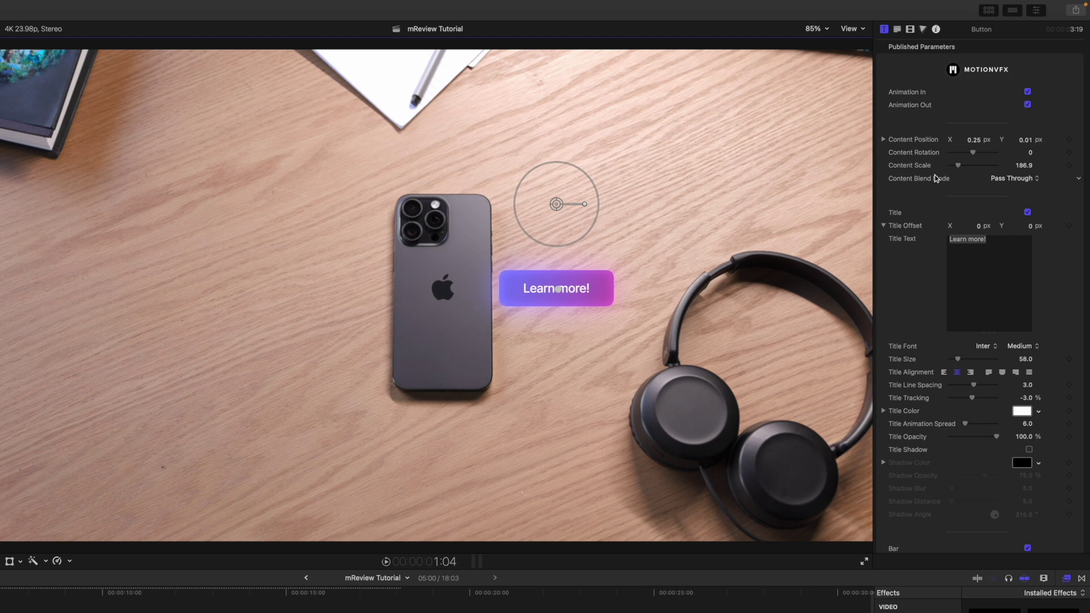
{"action": "scroll", "coordinate": [932, 188], "scroll_direction": "down", "scroll_amount": 2}
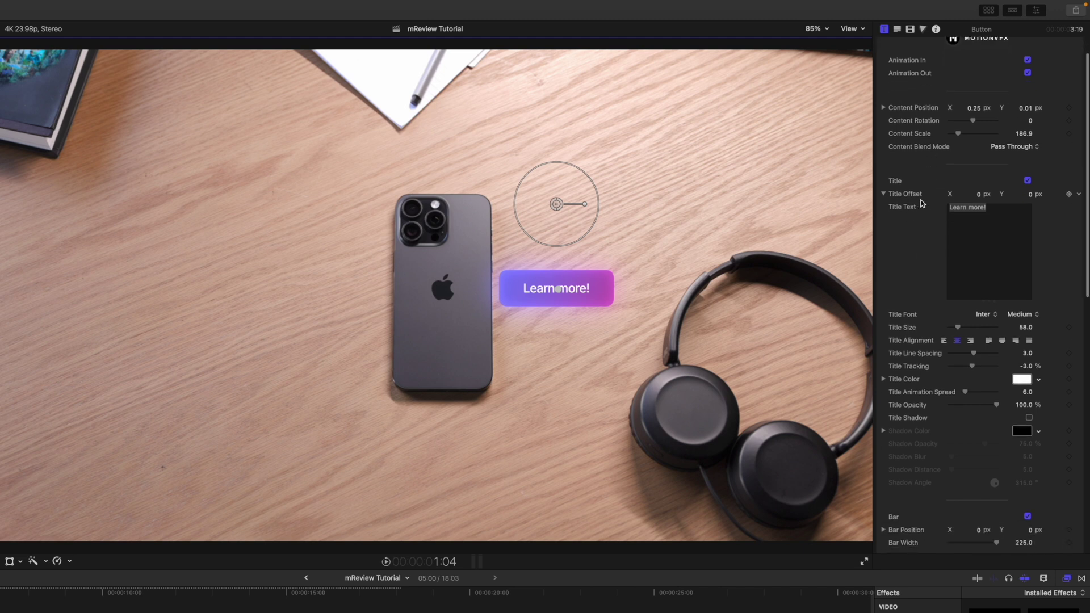
{"action": "left_click", "coordinate": [1028, 181]}
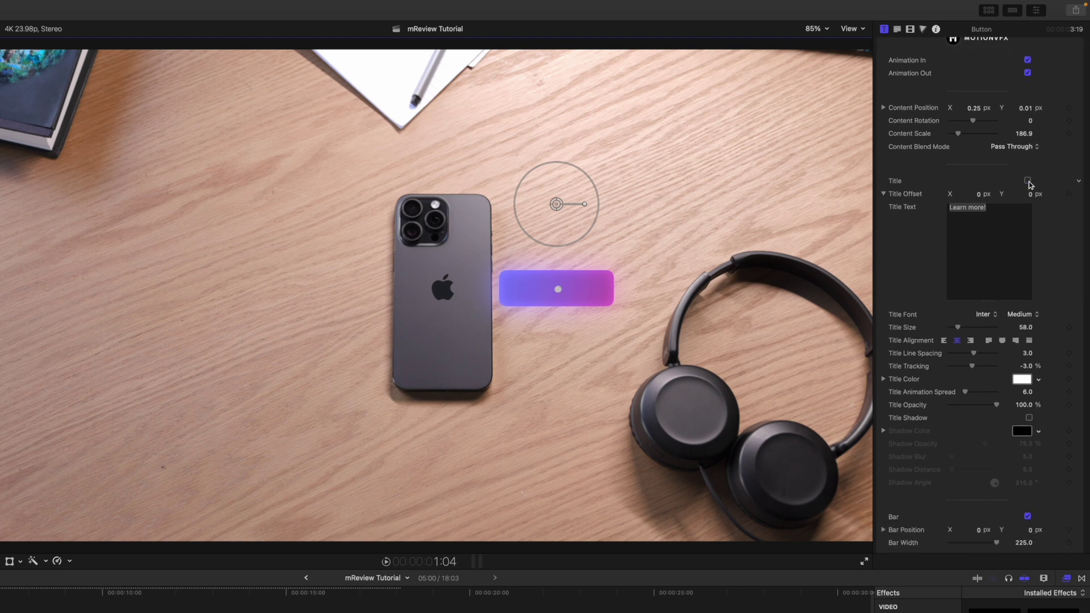
{"action": "left_click", "coordinate": [1027, 180]}
{"action": "scroll", "coordinate": [929, 238], "scroll_direction": "down", "scroll_amount": 3}
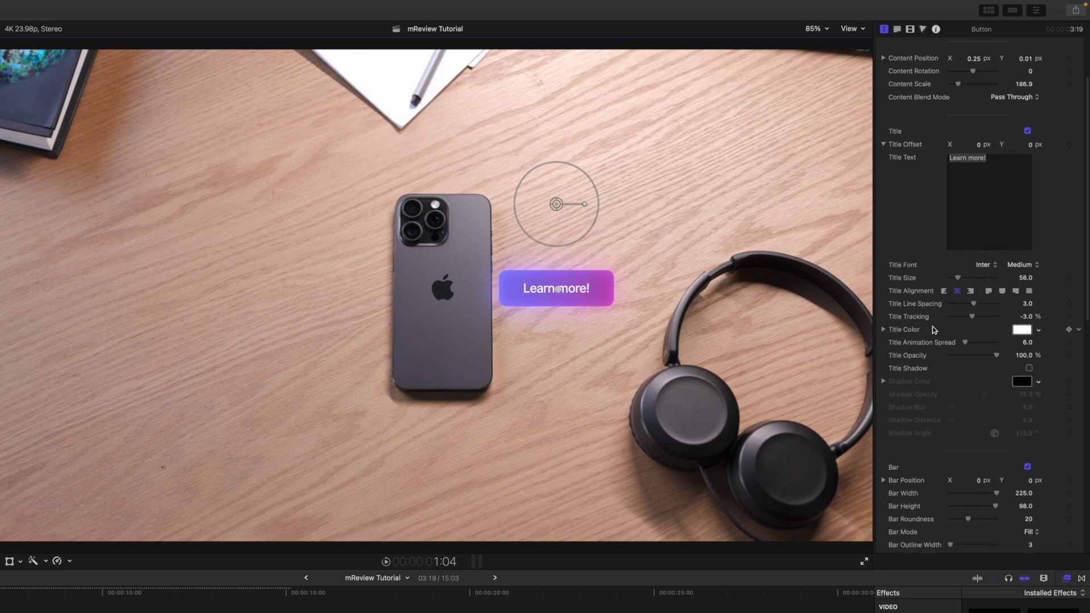
{"action": "scroll", "coordinate": [932, 329], "scroll_direction": "down", "scroll_amount": 5}
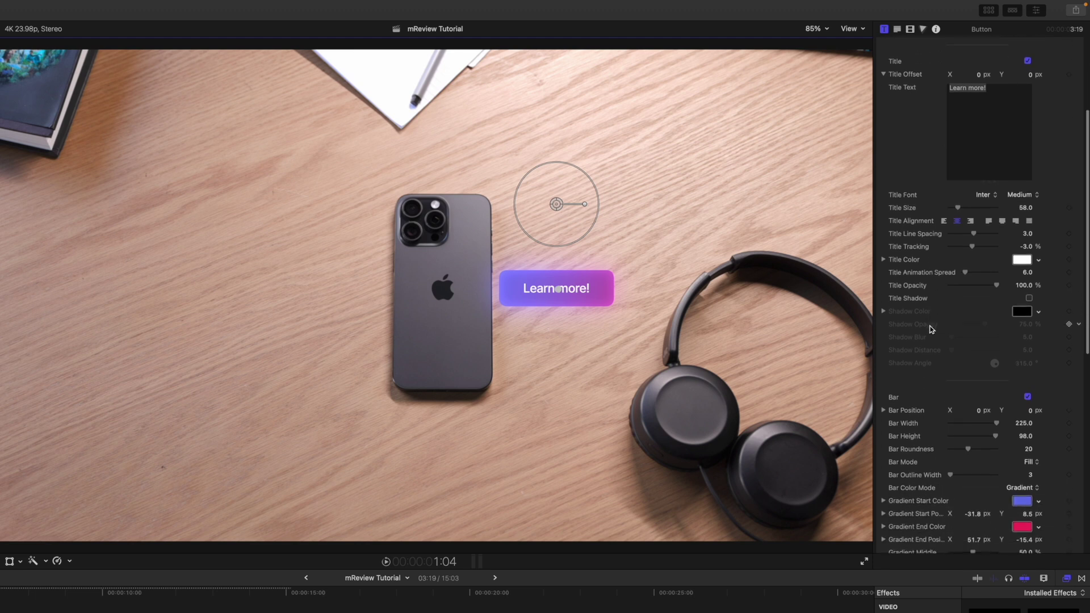
{"action": "scroll", "coordinate": [929, 284], "scroll_direction": "down", "scroll_amount": 1}
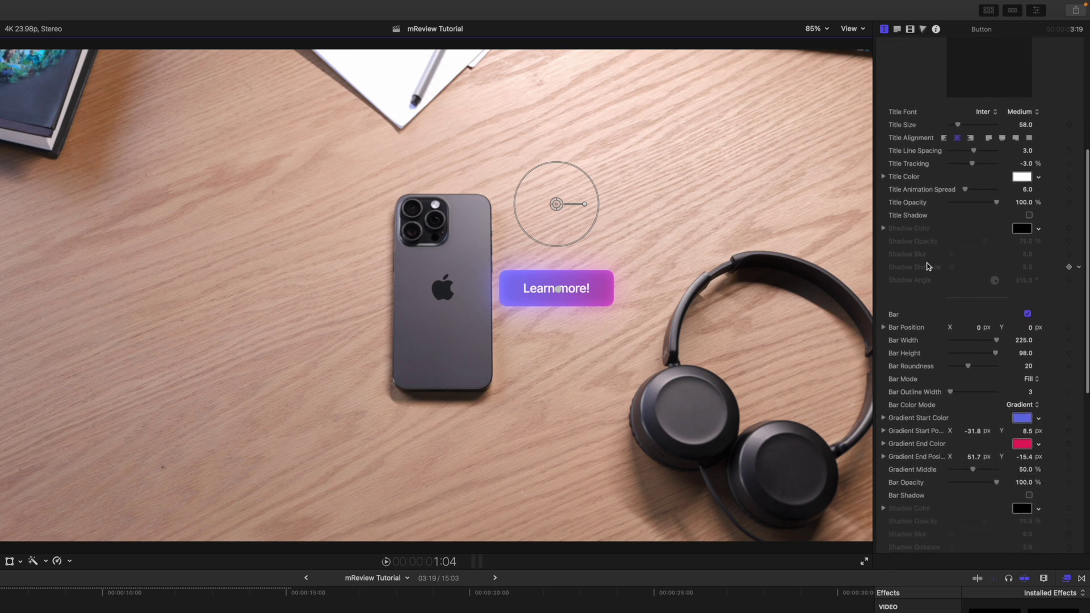
{"action": "scroll", "coordinate": [927, 263], "scroll_direction": "down", "scroll_amount": 3}
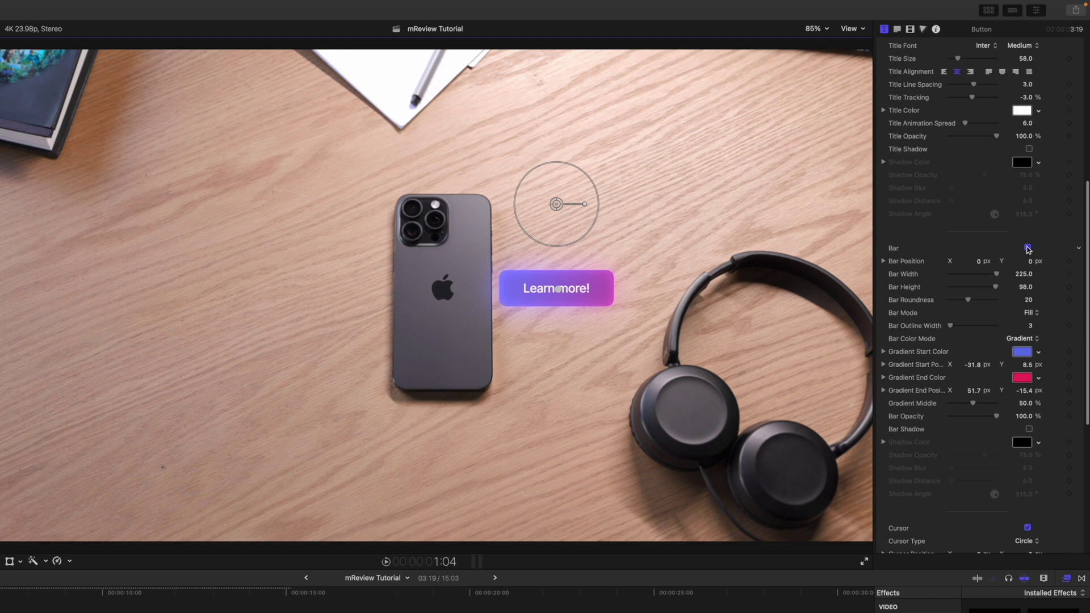
{"action": "left_click", "coordinate": [1029, 248]}
{"action": "left_click", "coordinate": [1029, 248]}
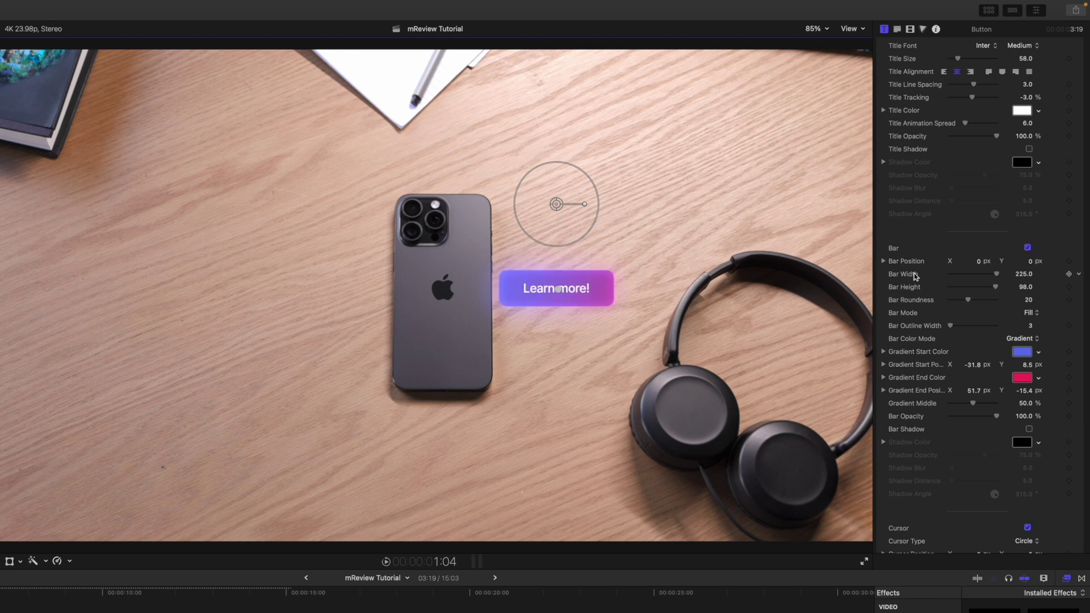
{"action": "scroll", "coordinate": [911, 277], "scroll_direction": "down", "scroll_amount": 1}
{"action": "scroll", "coordinate": [911, 278], "scroll_direction": "down", "scroll_amount": 1}
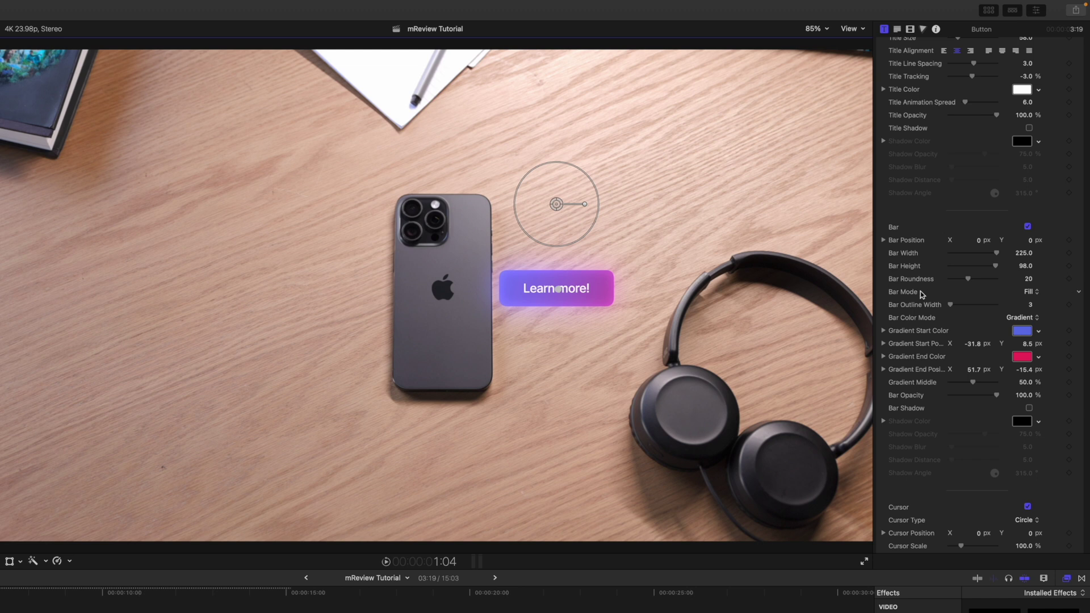
{"action": "left_click", "coordinate": [1037, 293]}
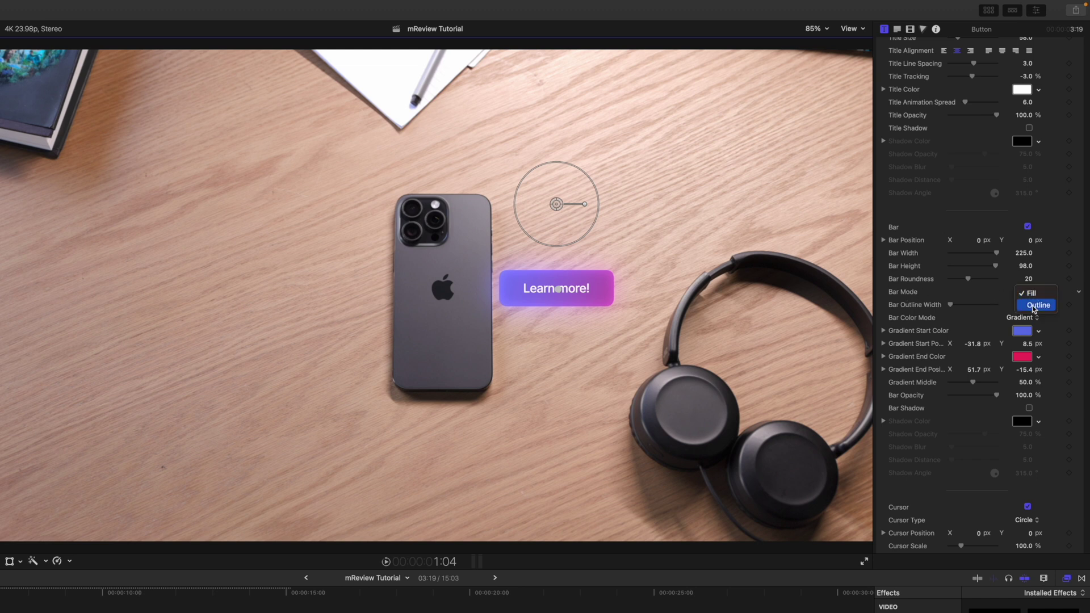
{"action": "left_click", "coordinate": [1035, 306]}
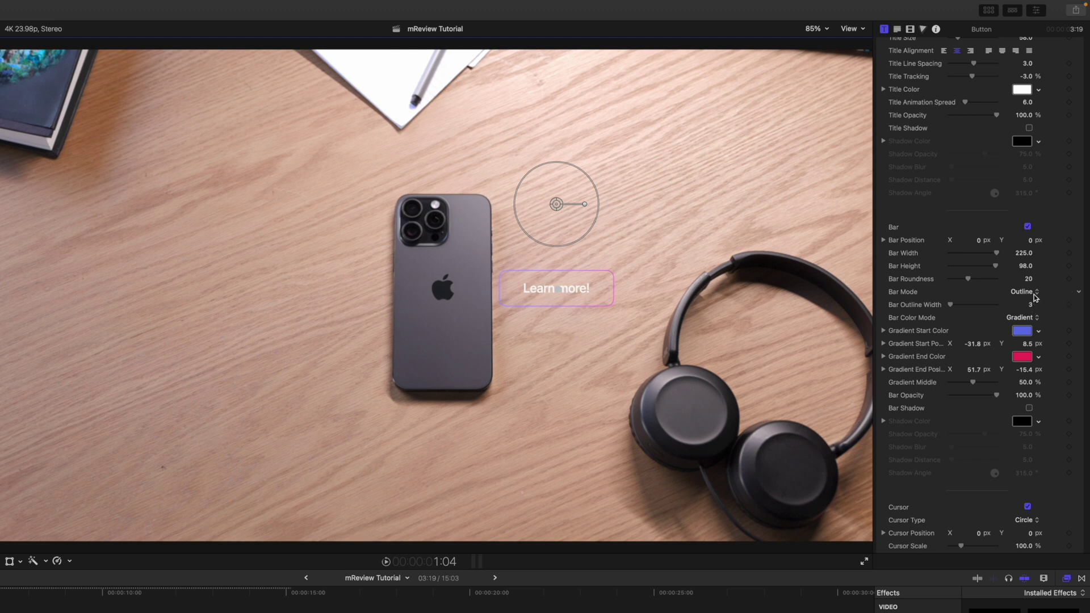
{"action": "left_click", "coordinate": [1036, 292]}
{"action": "left_click", "coordinate": [1034, 283]}
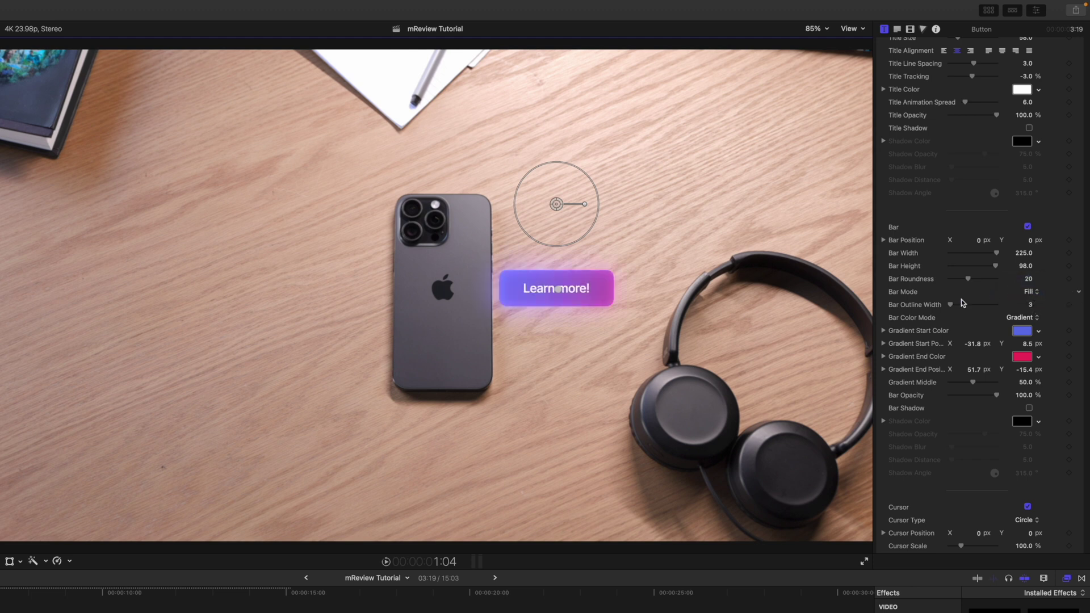
{"action": "scroll", "coordinate": [915, 305], "scroll_direction": "down", "scroll_amount": 2}
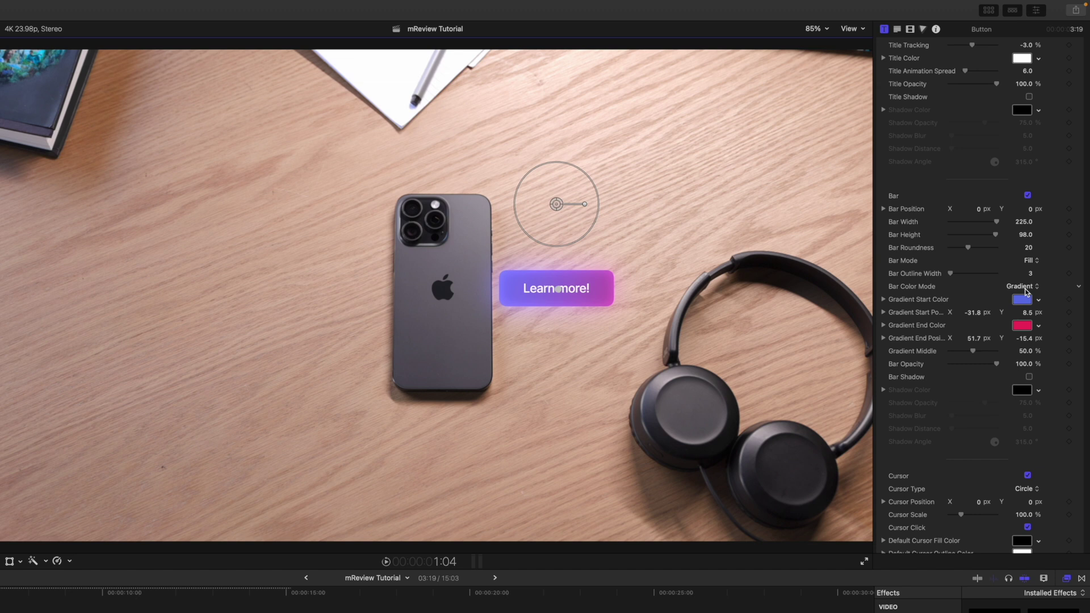
{"action": "left_click", "coordinate": [1027, 291]}
{"action": "left_click", "coordinate": [1028, 292]}
{"action": "scroll", "coordinate": [920, 307], "scroll_direction": "down", "scroll_amount": 2}
{"action": "scroll", "coordinate": [926, 322], "scroll_direction": "down", "scroll_amount": 4}
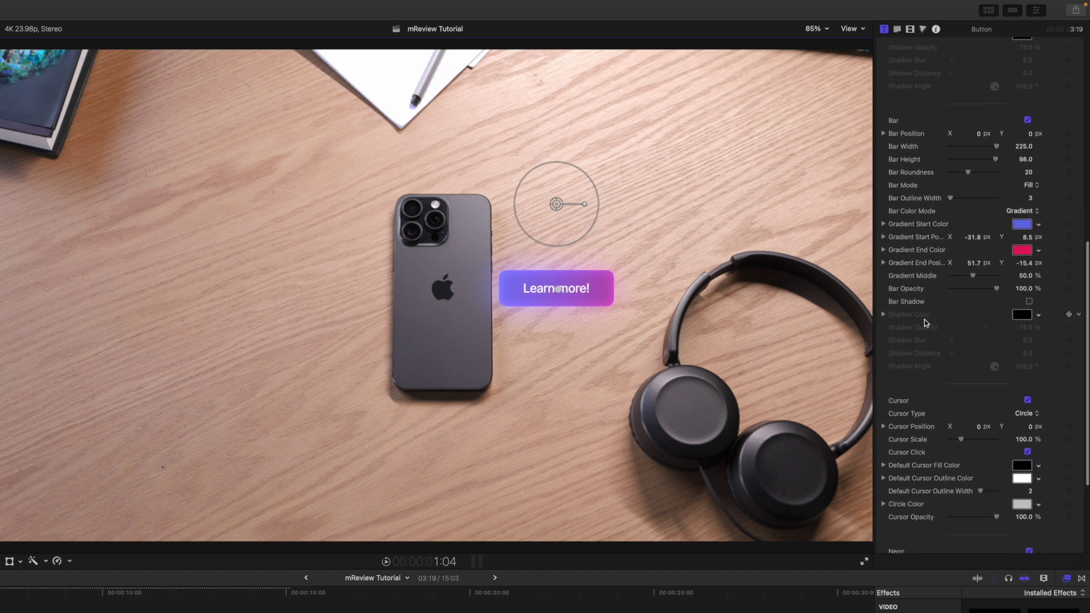
{"action": "scroll", "coordinate": [930, 274], "scroll_direction": "down", "scroll_amount": 6}
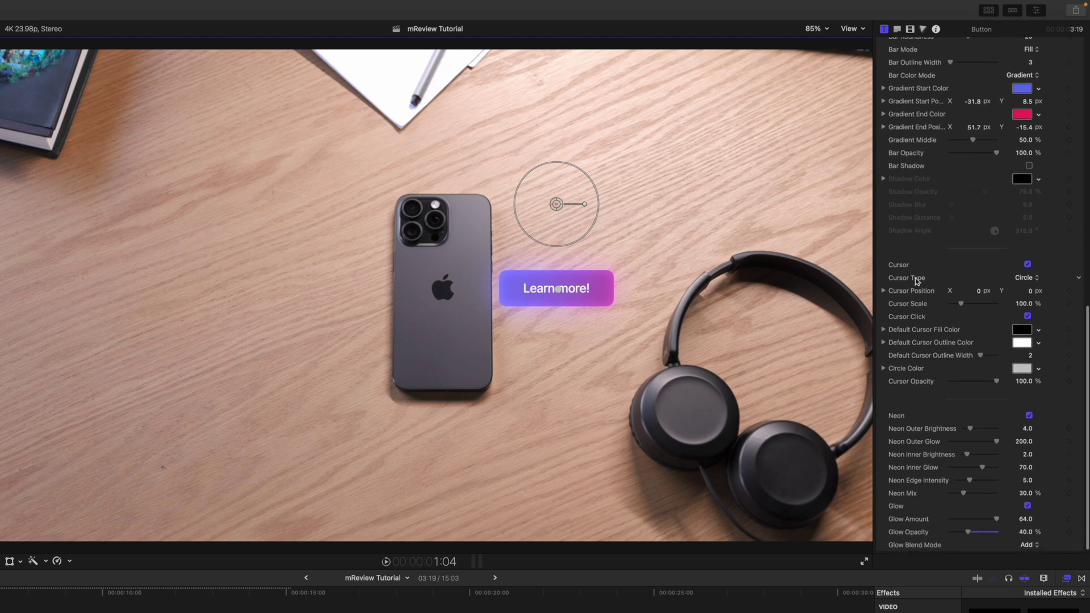
{"action": "left_click", "coordinate": [1028, 265]}
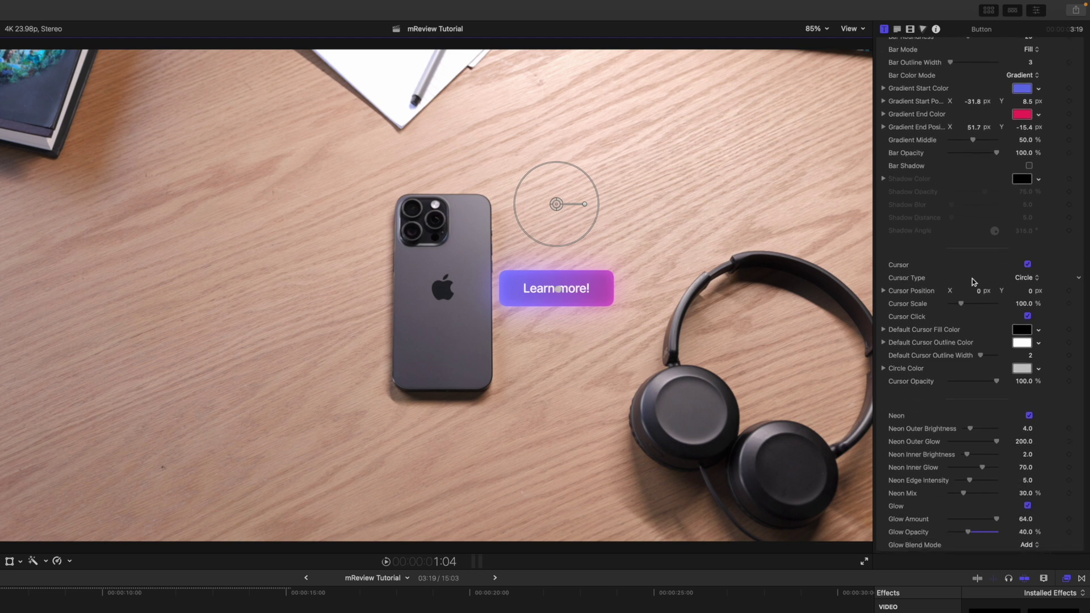
{"action": "left_click", "coordinate": [1027, 279]}
{"action": "left_click", "coordinate": [1029, 268]}
{"action": "left_click", "coordinate": [1030, 279]}
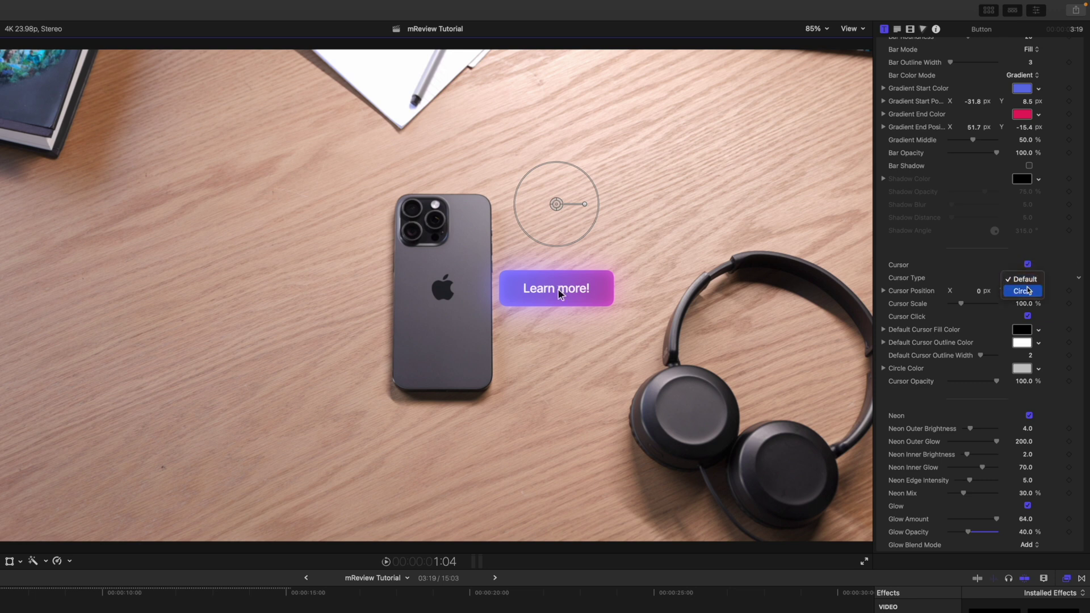
{"action": "left_click", "coordinate": [1029, 291]}
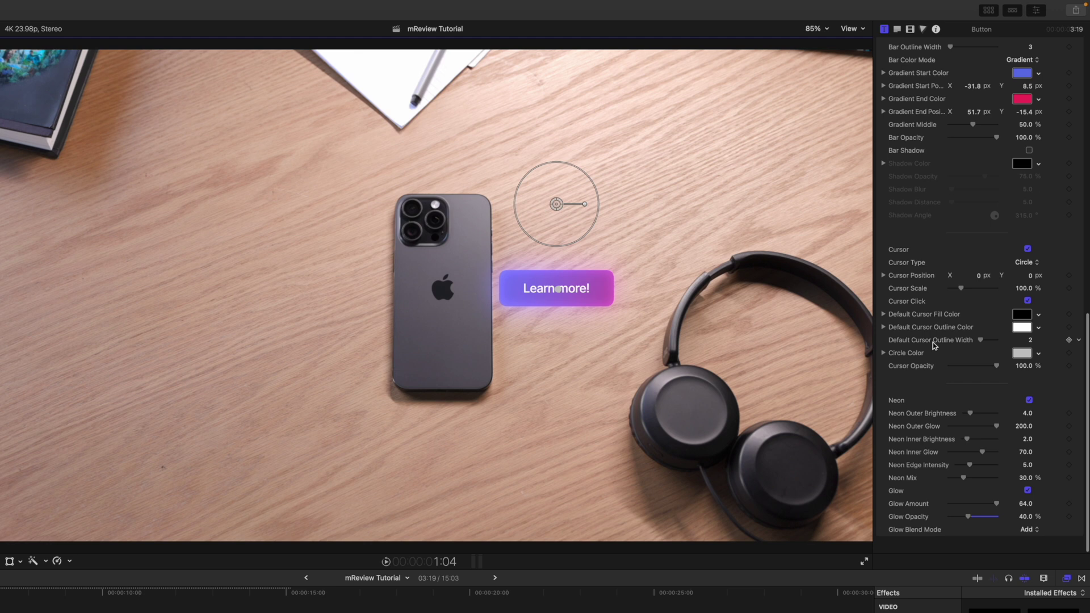
{"action": "scroll", "coordinate": [937, 346], "scroll_direction": "down", "scroll_amount": 1}
{"action": "left_click", "coordinate": [1029, 411]}
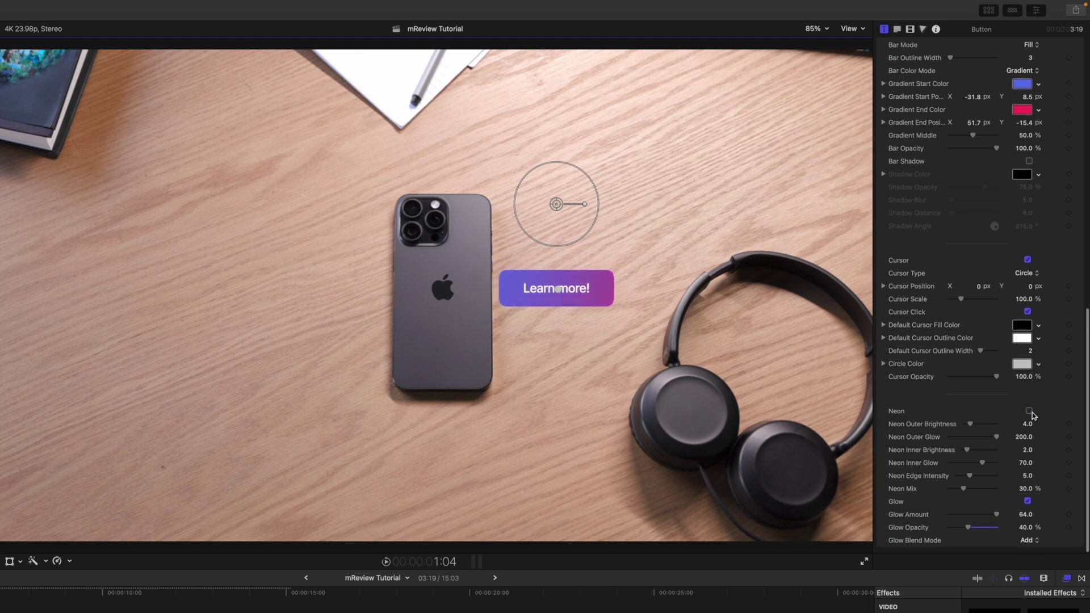
{"action": "left_click", "coordinate": [1029, 411]}
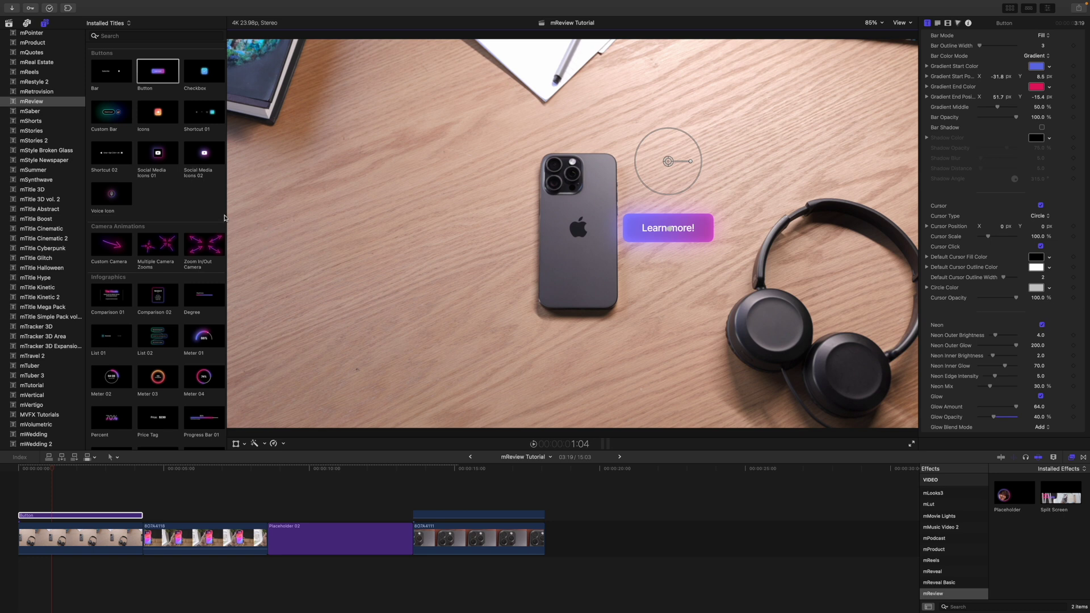
Step: Scroll the Installed Titles list down to reach Zoom In/Out Camera
{"action": "scroll", "coordinate": [221, 214], "scroll_direction": "down", "scroll_amount": 3}
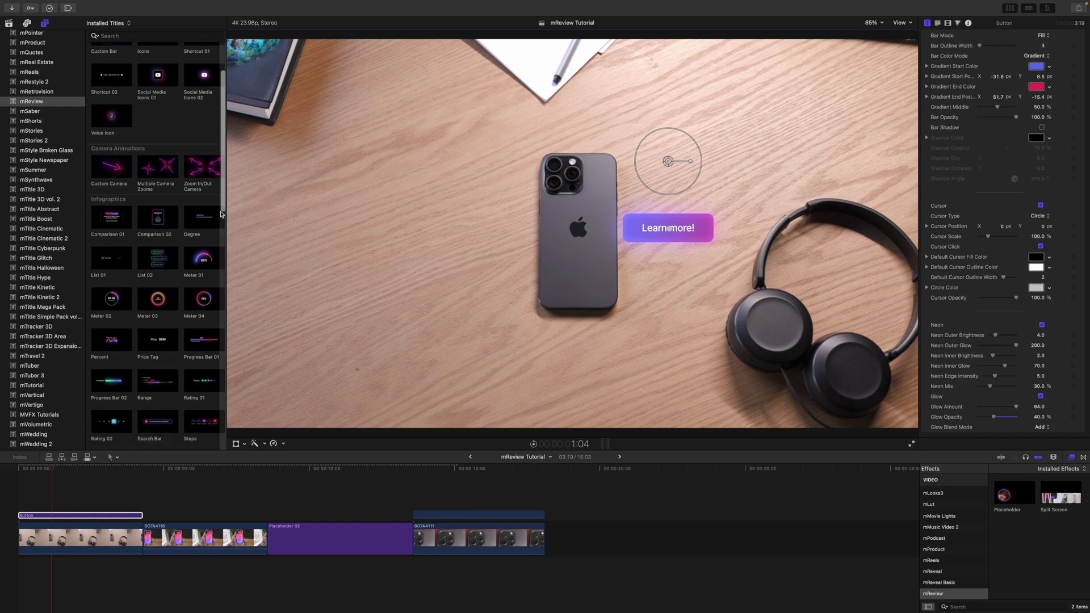
{"action": "scroll", "coordinate": [222, 214], "scroll_direction": "down", "scroll_amount": 1}
{"action": "scroll", "coordinate": [222, 214], "scroll_direction": "down", "scroll_amount": 1}
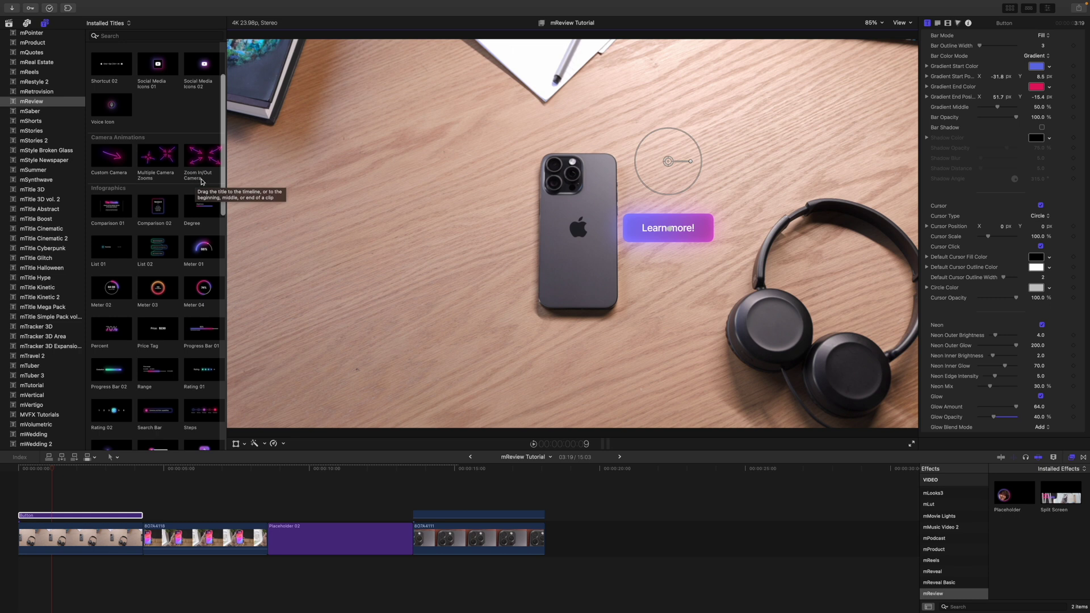
Step: Add Zoom In/Out Camera above Button, trim it to 3:19, and set zoom centre and amount (~219)
{"action": "left_click_drag", "start_coordinate": [199, 158], "coordinate": [14, 476]}
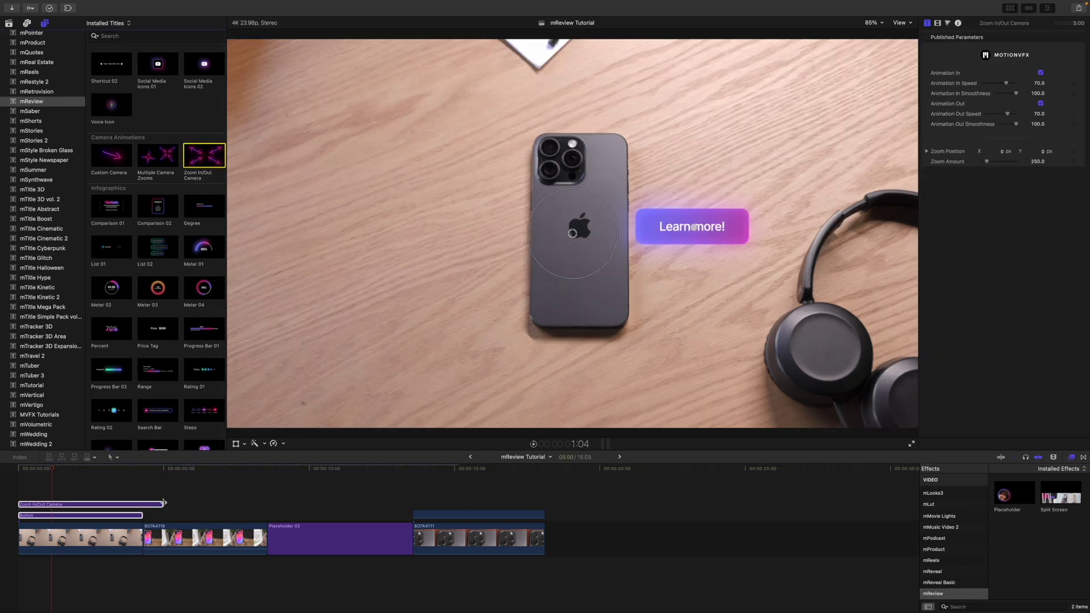
{"action": "left_click_drag", "start_coordinate": [163, 502], "coordinate": [126, 503]}
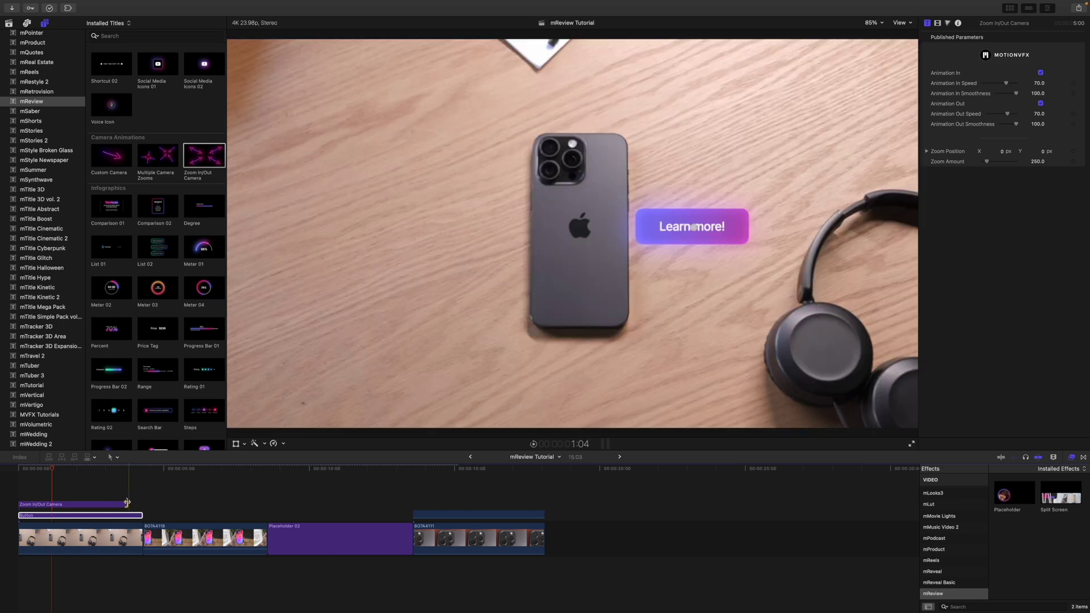
{"action": "left_click", "coordinate": [52, 506]}
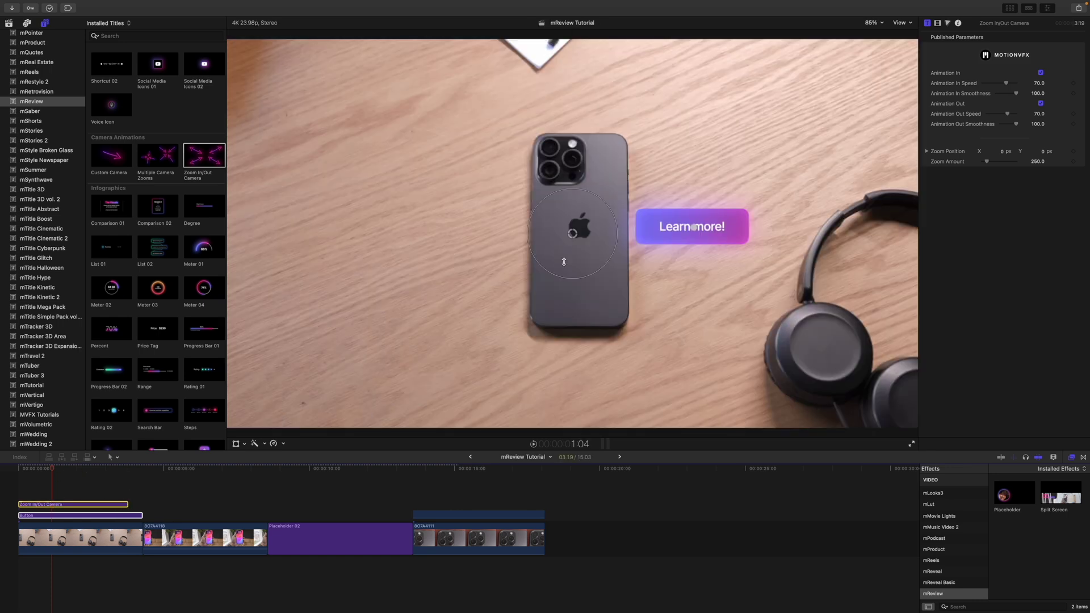
{"action": "left_click", "coordinate": [571, 234]}
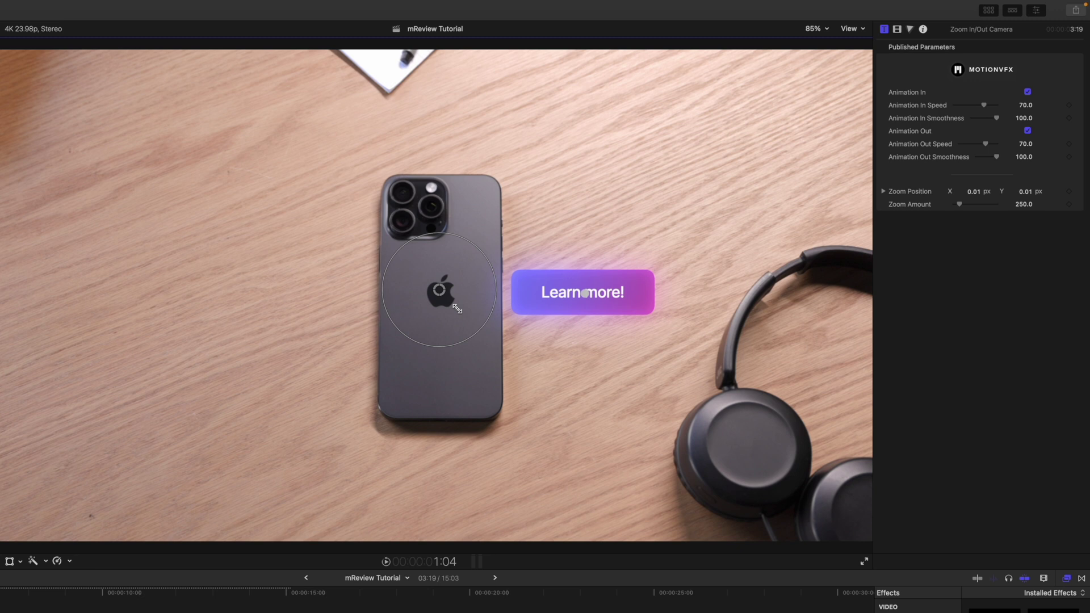
{"action": "mouse_move", "coordinate": [476, 328]}
{"action": "left_mouse_down"}
{"action": "mouse_move", "coordinate": [489, 342]}
{"action": "mouse_move", "coordinate": [472, 324]}
{"action": "left_mouse_up"}
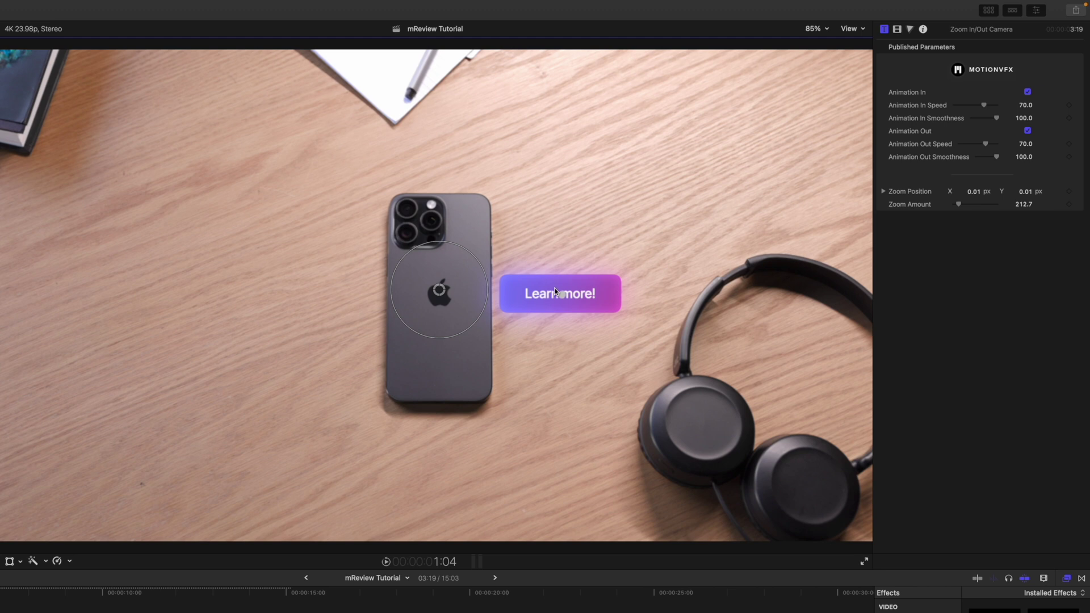
Step: Play back the zoom and callout, then enlarge the zoom circle to push in further
{"action": "key", "text": "space"}
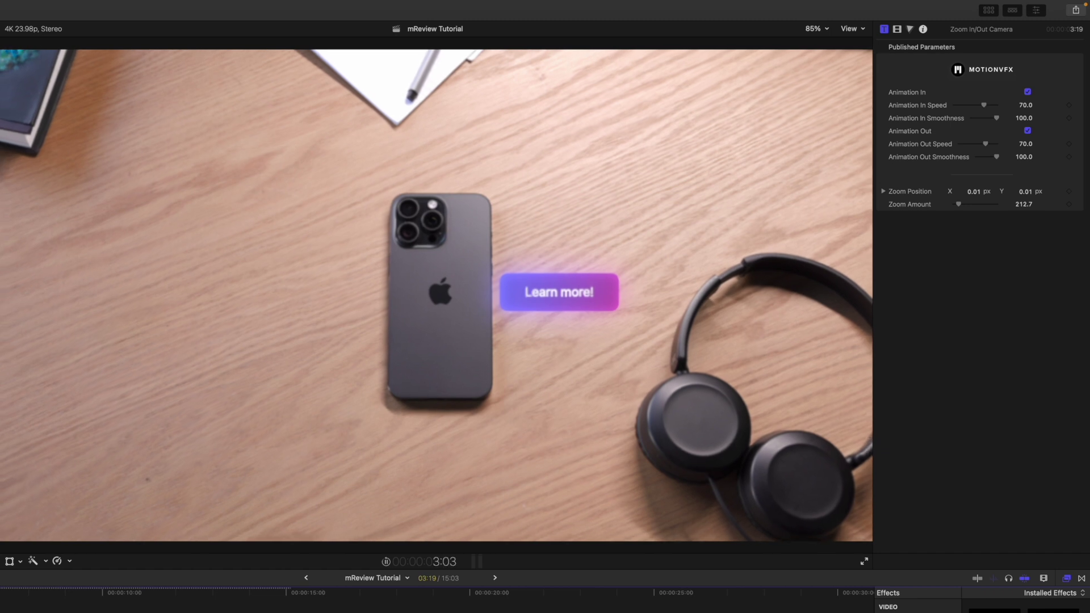
{"action": "key", "text": "space"}
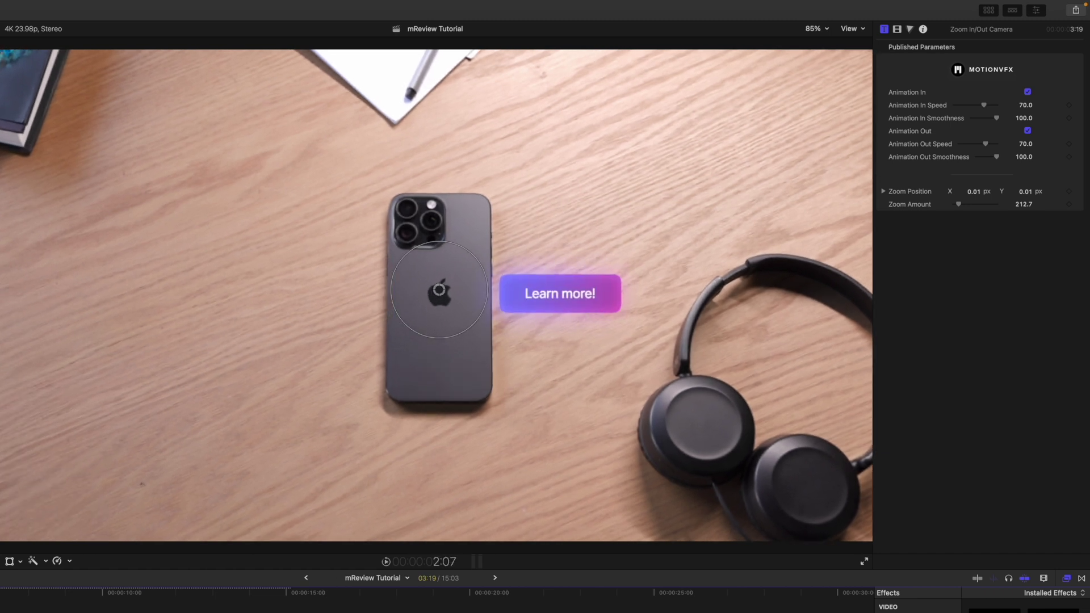
{"action": "left_click_drag", "start_coordinate": [482, 268], "coordinate": [494, 263]}
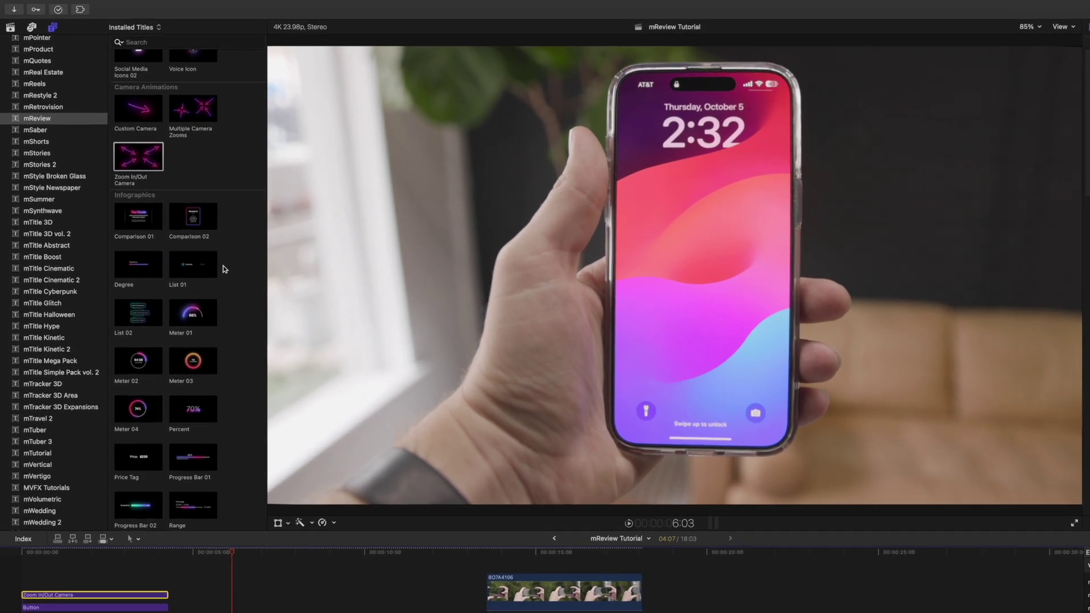
Step: Preview the Meter 01, List 02 and Progress Bar 01 infographics, then scroll back to Comparison 02
{"action": "scroll", "coordinate": [191, 228], "scroll_direction": "down", "scroll_amount": 2}
{"action": "scroll", "coordinate": [226, 270], "scroll_direction": "down", "scroll_amount": 3}
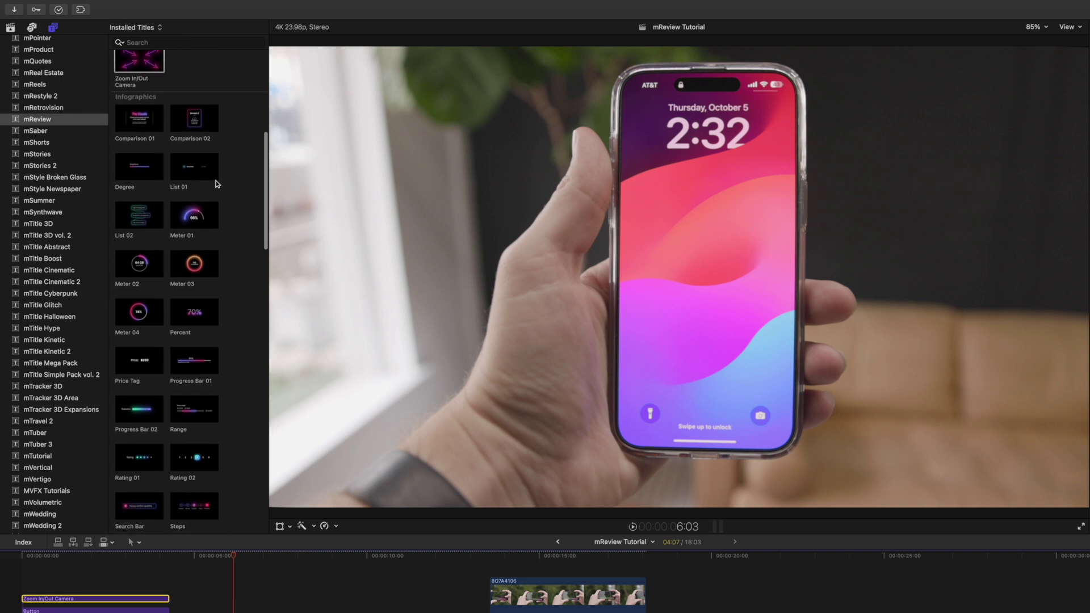
{"action": "left_click", "coordinate": [184, 218]}
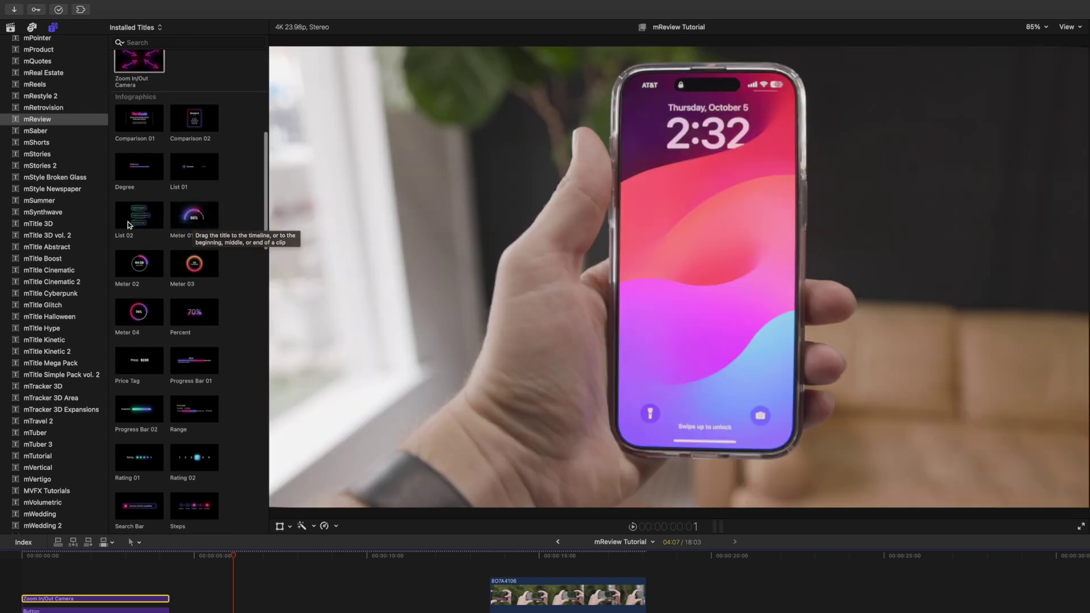
{"action": "left_click", "coordinate": [127, 221]}
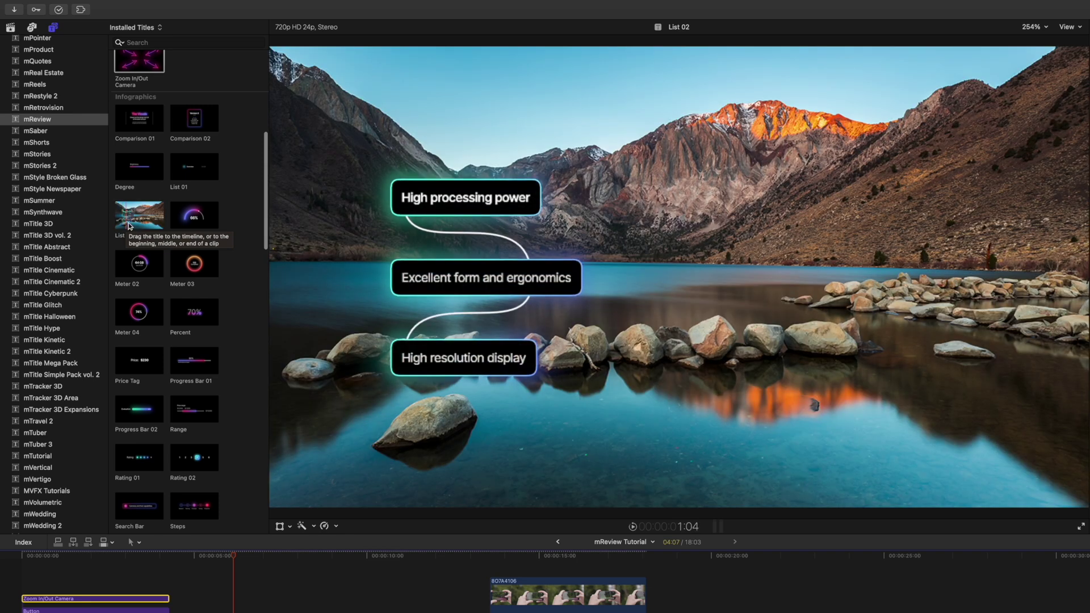
{"action": "scroll", "coordinate": [231, 275], "scroll_direction": "down", "scroll_amount": 2}
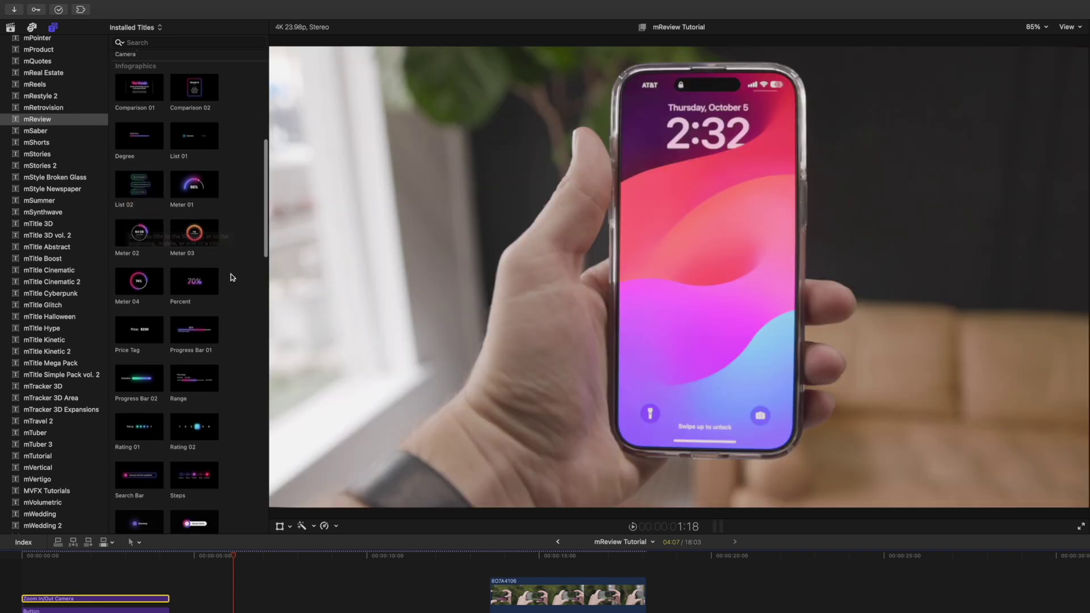
{"action": "left_click", "coordinate": [177, 321]}
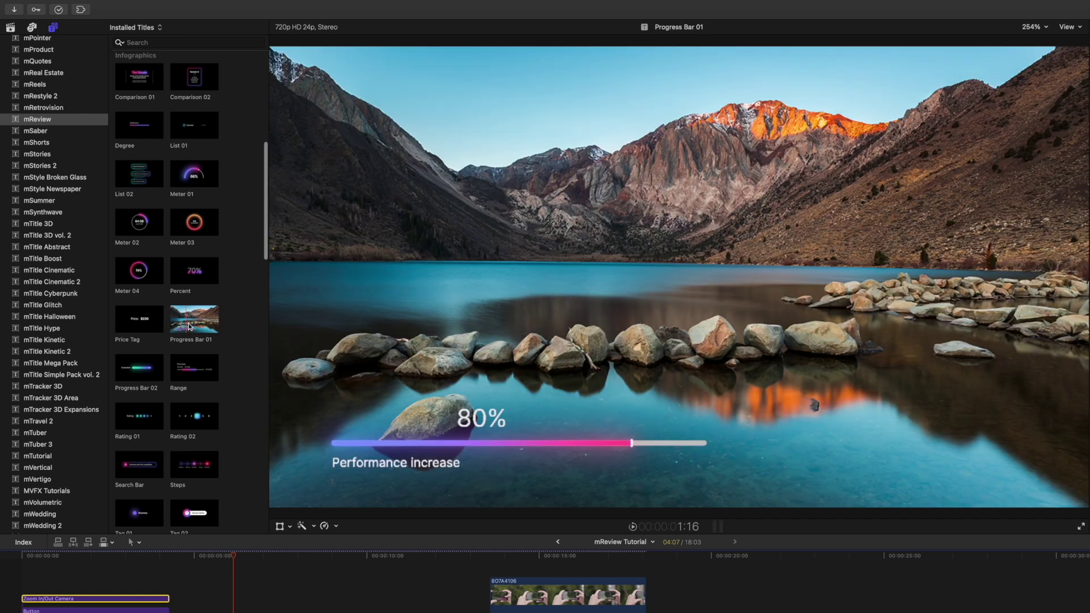
{"action": "scroll", "coordinate": [243, 312], "scroll_direction": "down", "scroll_amount": 6}
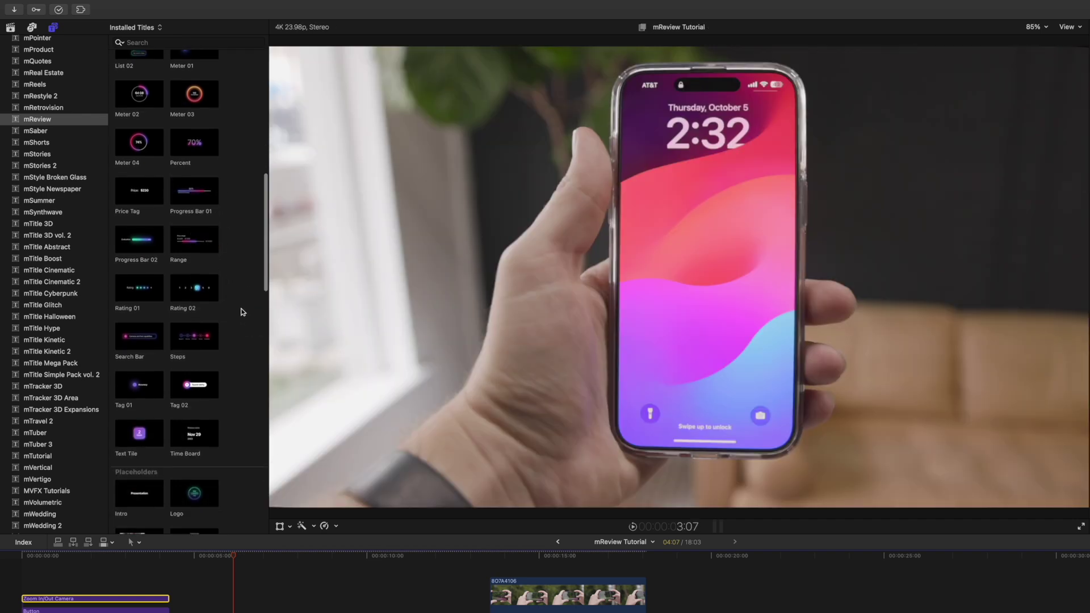
{"action": "scroll", "coordinate": [243, 313], "scroll_direction": "up", "scroll_amount": 5}
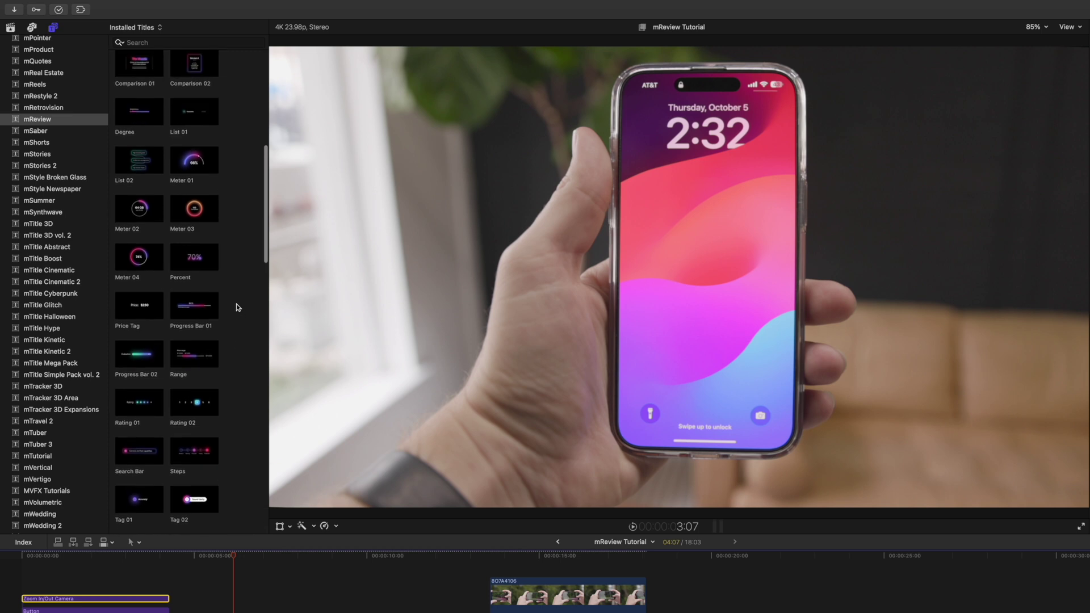
{"action": "scroll", "coordinate": [236, 307], "scroll_direction": "up", "scroll_amount": 3}
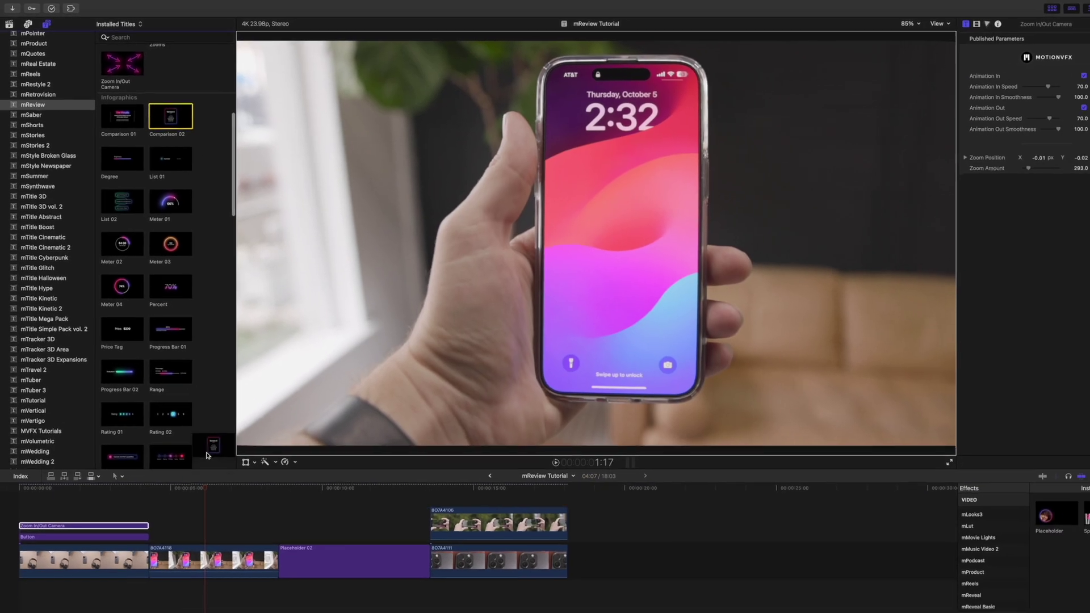
Step: Add Comparison 02 above the phone shot and shorten its clip
{"action": "left_click_drag", "start_coordinate": [163, 111], "coordinate": [136, 494]}
{"action": "left_click_drag", "start_coordinate": [287, 515], "coordinate": [265, 515]}
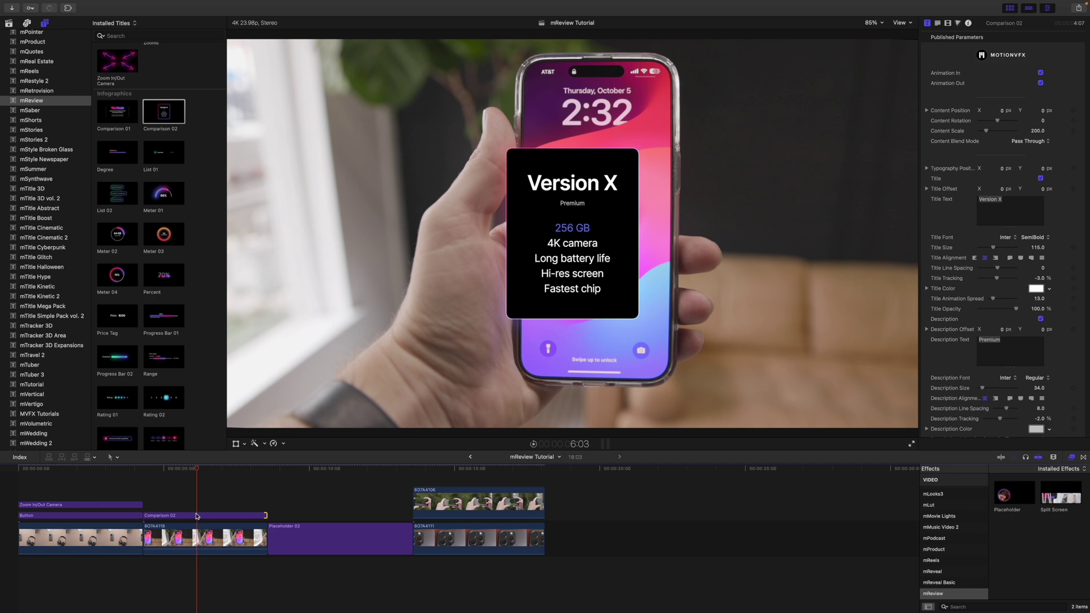
{"action": "left_click", "coordinate": [196, 515]}
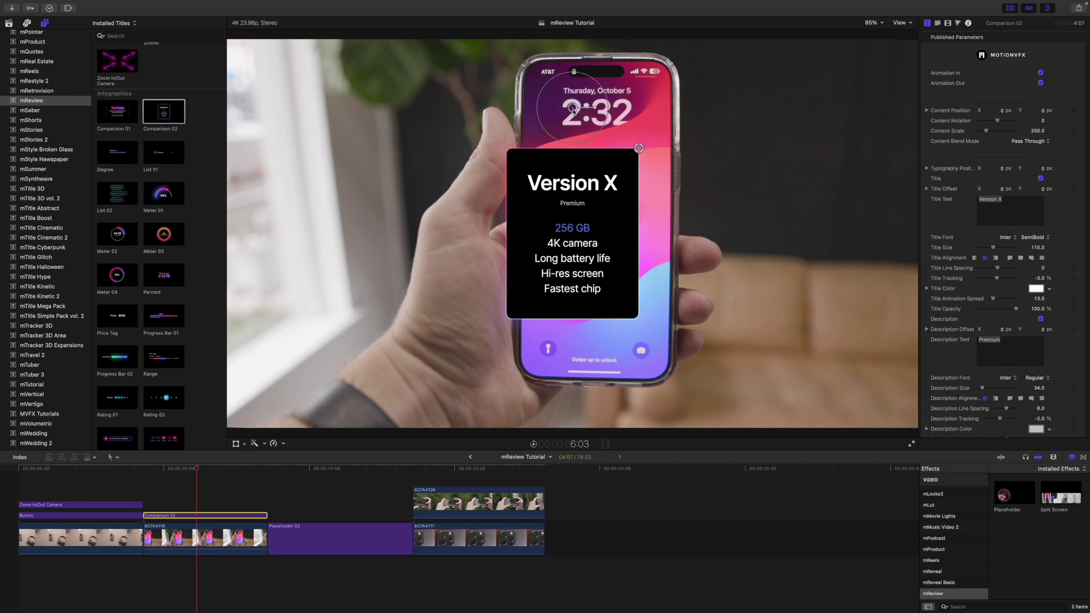
Step: Move and resize the Version X card so it sits beside the phone
{"action": "left_click_drag", "start_coordinate": [574, 112], "coordinate": [747, 94]}
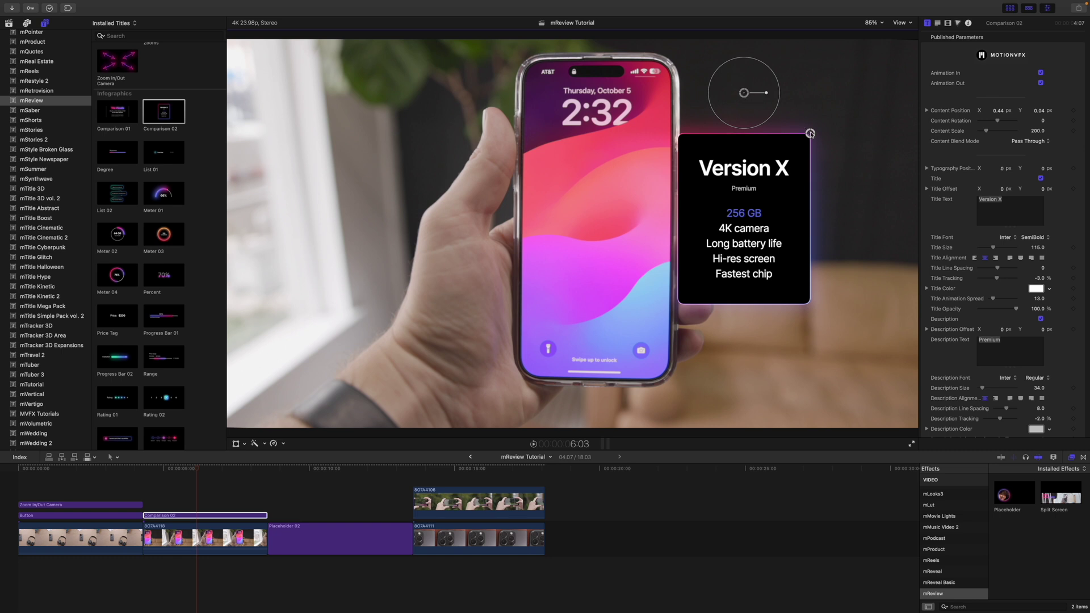
{"action": "mouse_move", "coordinate": [810, 133]}
{"action": "left_mouse_down"}
{"action": "mouse_move", "coordinate": [833, 134]}
{"action": "mouse_move", "coordinate": [806, 141]}
{"action": "mouse_move", "coordinate": [783, 124]}
{"action": "mouse_move", "coordinate": [825, 121]}
{"action": "mouse_move", "coordinate": [806, 136]}
{"action": "left_mouse_up"}
{"action": "left_click_drag", "start_coordinate": [748, 95], "coordinate": [744, 96]}
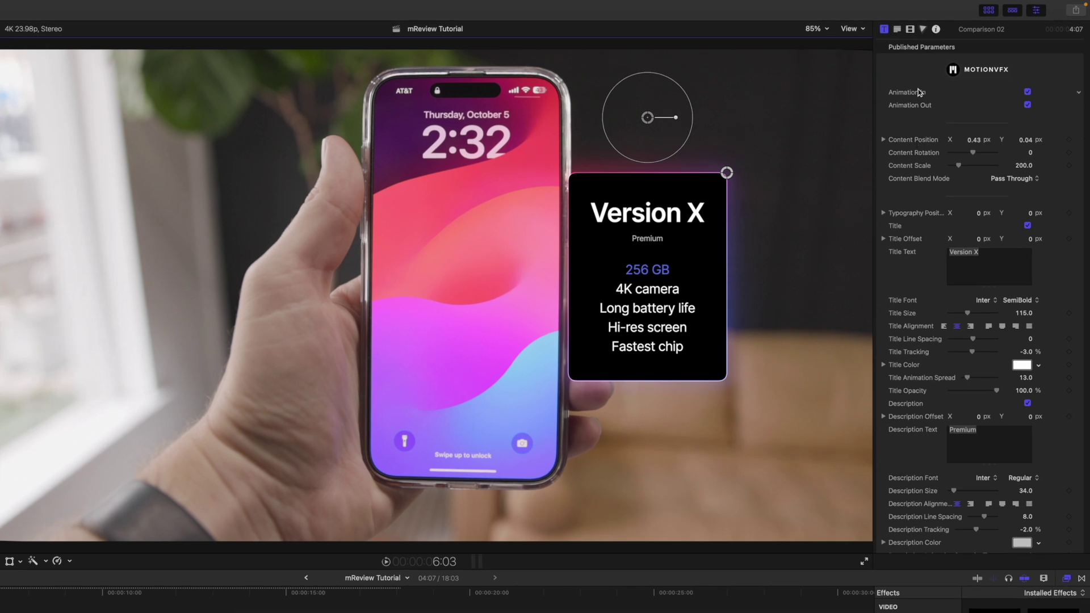
Step: In the Inspector's List Text, change 256 GB to 256 TB and 4K camera to 9K camera
{"action": "scroll", "coordinate": [917, 131], "scroll_direction": "down", "scroll_amount": 3}
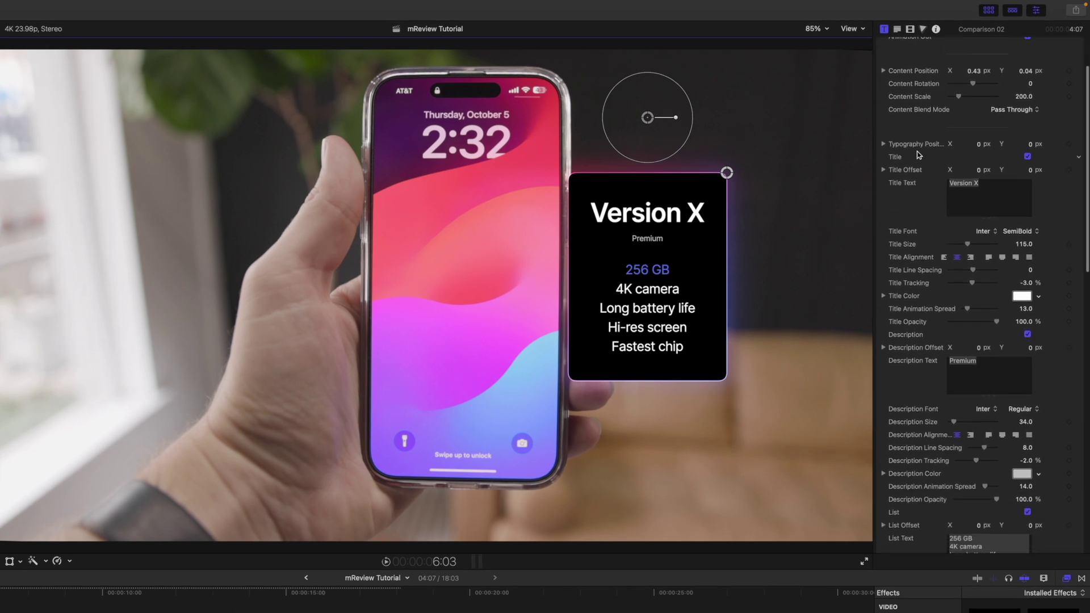
{"action": "scroll", "coordinate": [919, 183], "scroll_direction": "down", "scroll_amount": 5}
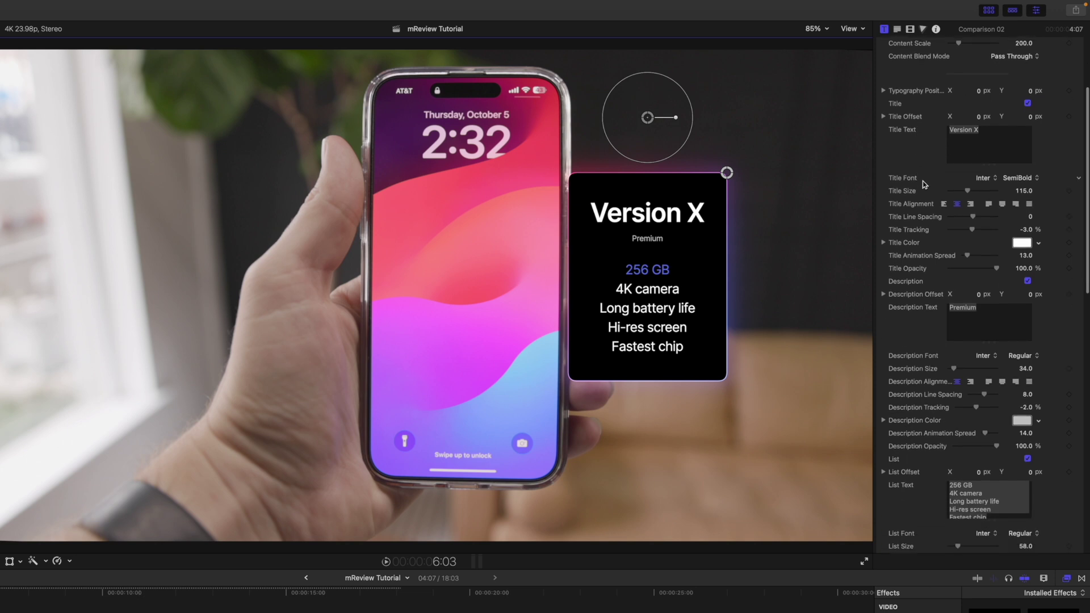
{"action": "scroll", "coordinate": [924, 184], "scroll_direction": "down", "scroll_amount": 2}
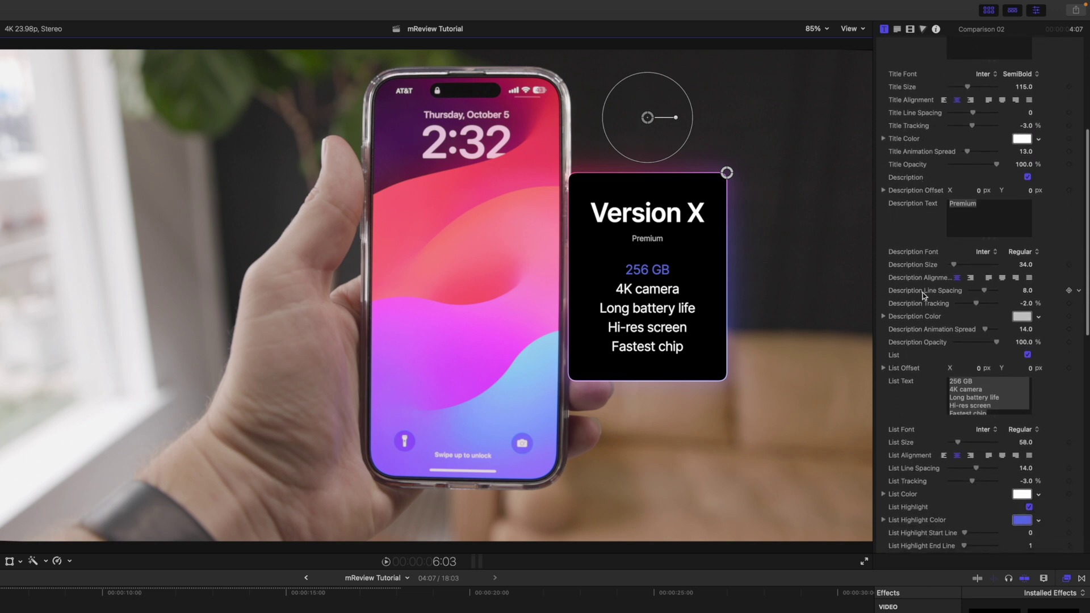
{"action": "scroll", "coordinate": [925, 323], "scroll_direction": "down", "scroll_amount": 3}
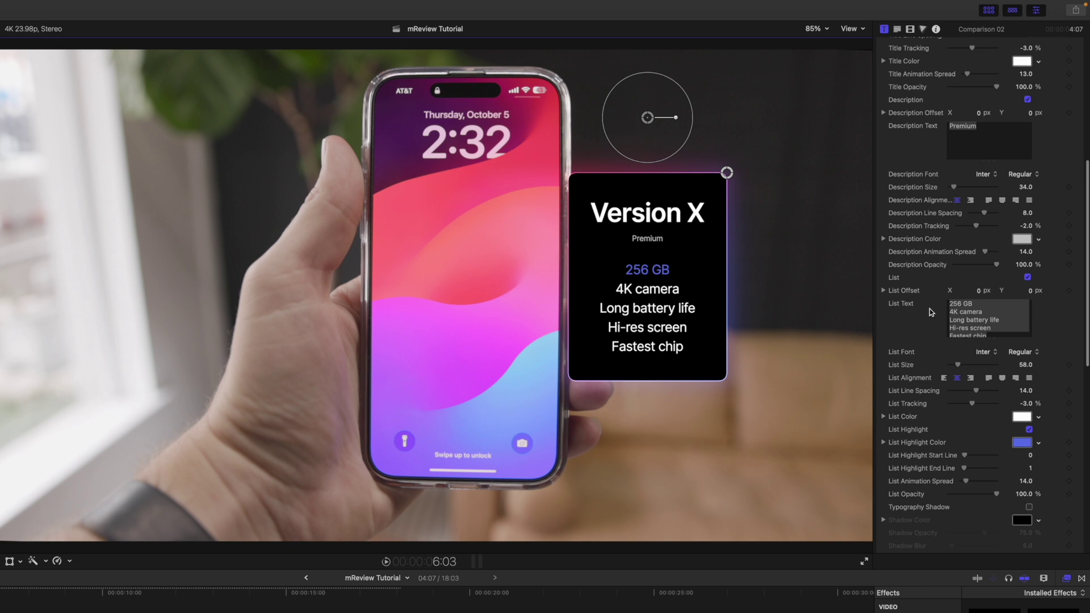
{"action": "left_click", "coordinate": [977, 305]}
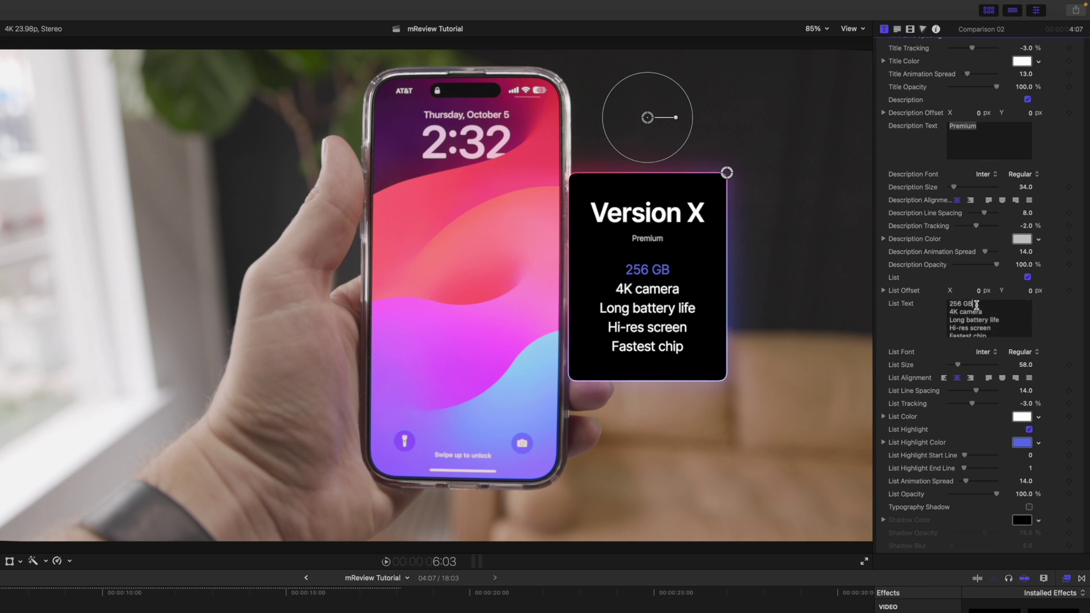
{"action": "key", "text": "BackSpace"}
{"action": "key", "text": "BackSpace"}
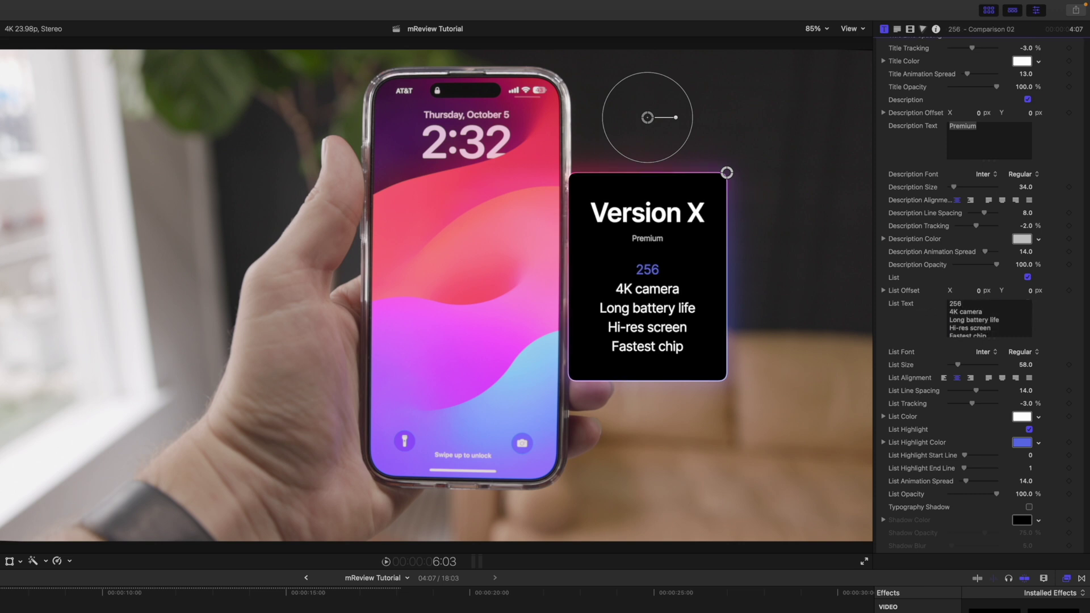
{"action": "type", "text": "TB"}
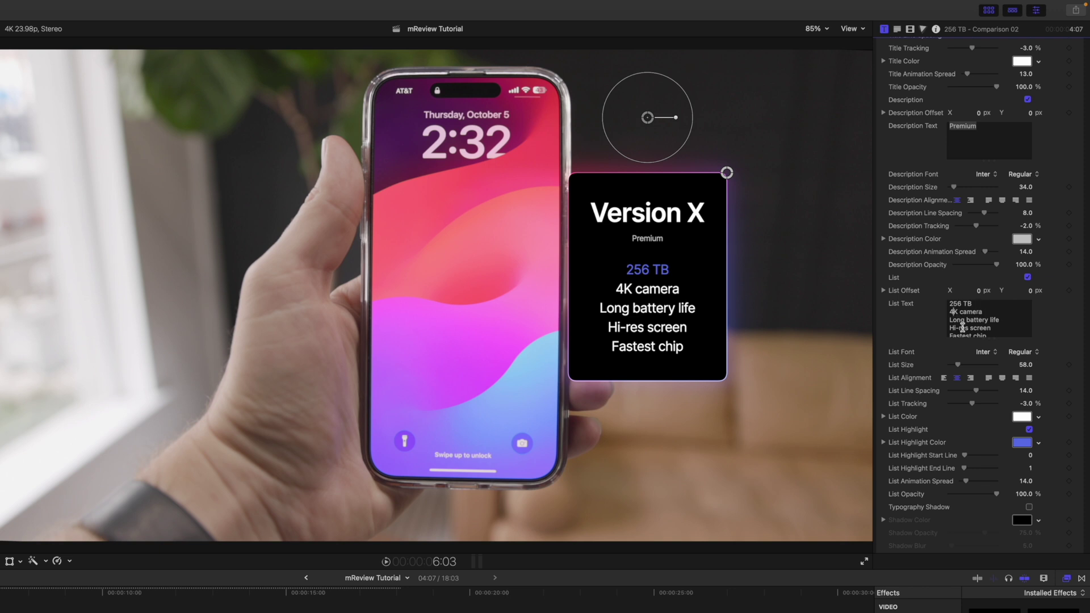
{"action": "key", "text": "BackSpace"}
{"action": "type", "text": "9"}
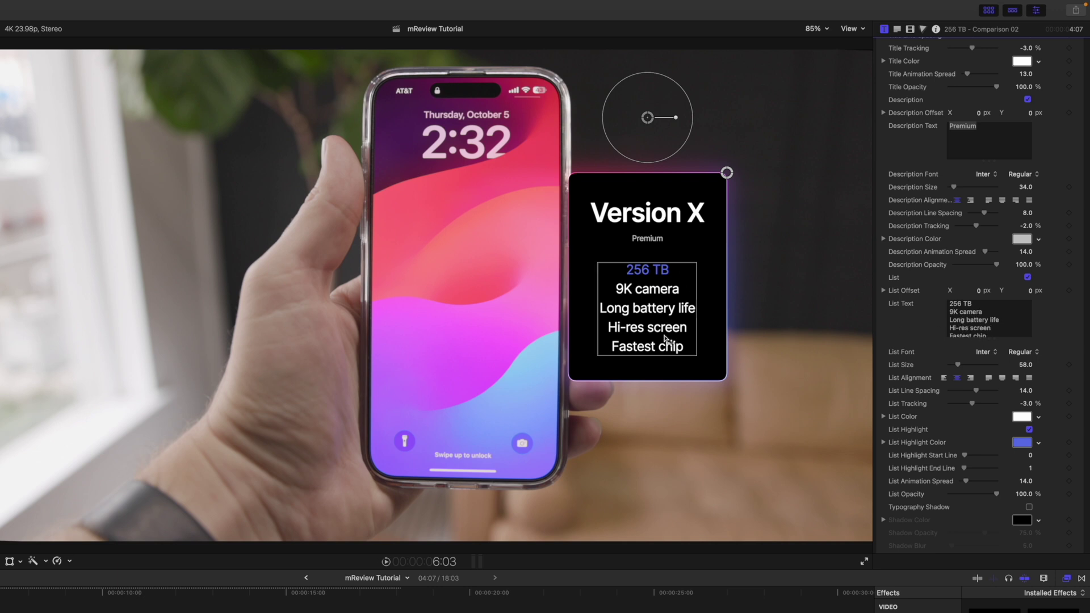
{"action": "scroll", "coordinate": [931, 321], "scroll_direction": "down", "scroll_amount": 5}
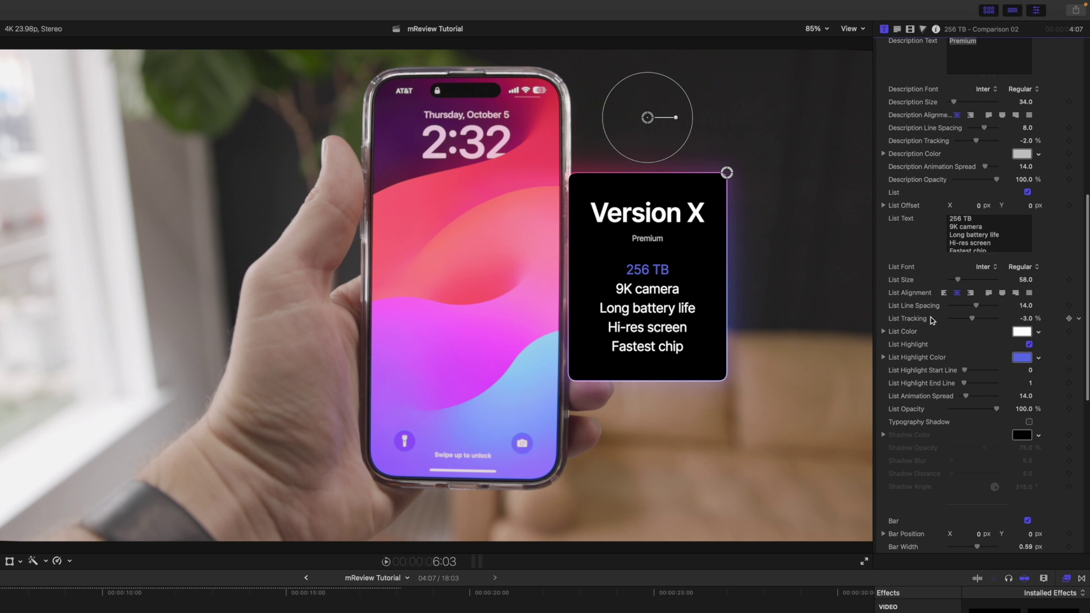
{"action": "scroll", "coordinate": [931, 295], "scroll_direction": "down", "scroll_amount": 3}
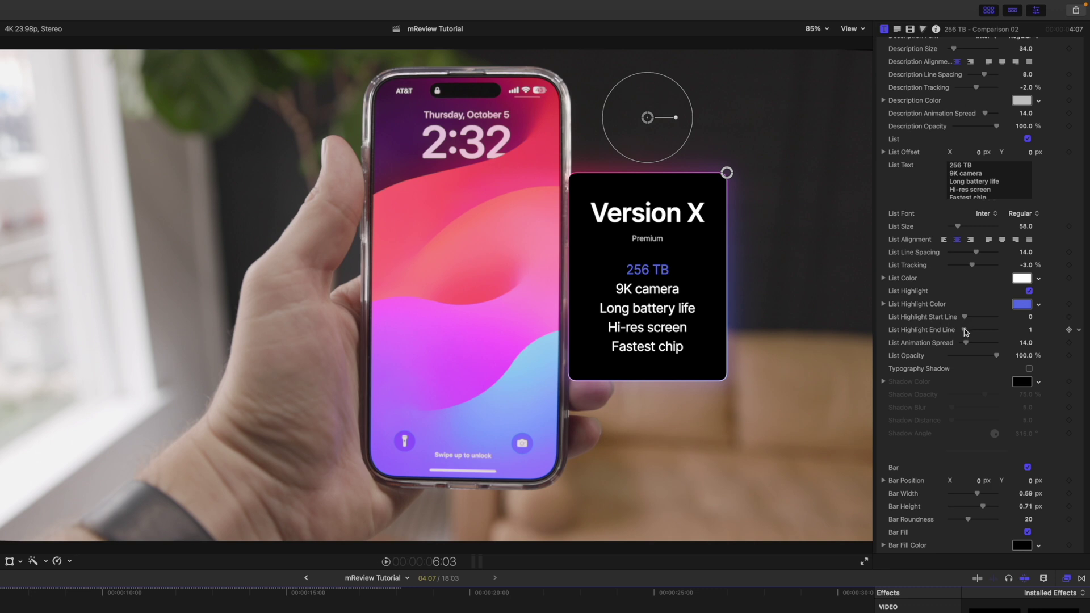
{"action": "left_click_drag", "start_coordinate": [965, 332], "coordinate": [965, 332]}
{"action": "left_click_drag", "start_coordinate": [966, 331], "coordinate": [966, 332]}
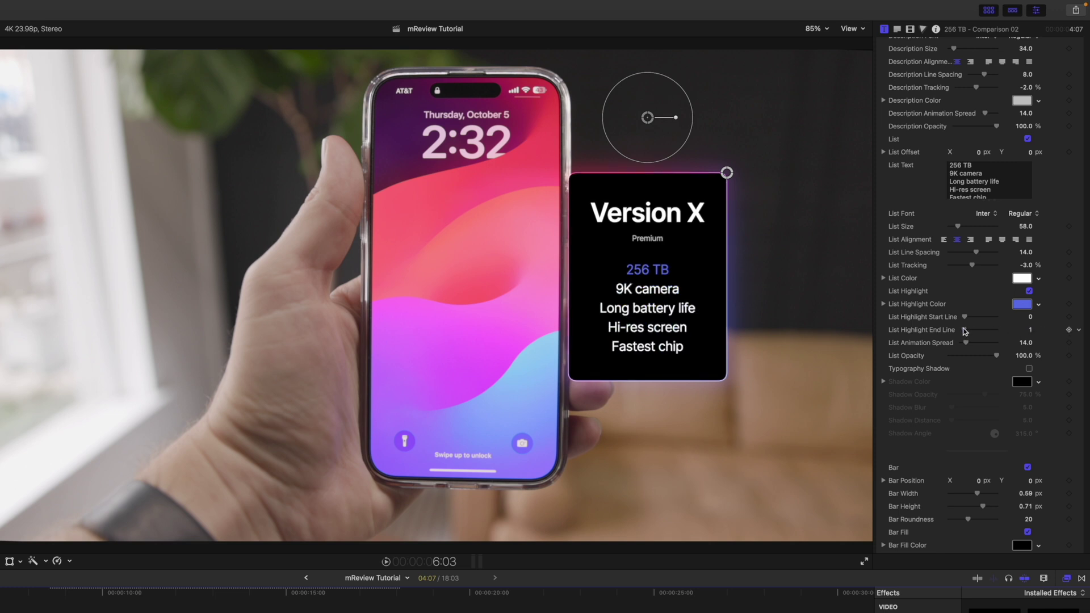
{"action": "scroll", "coordinate": [928, 346], "scroll_direction": "down", "scroll_amount": 5}
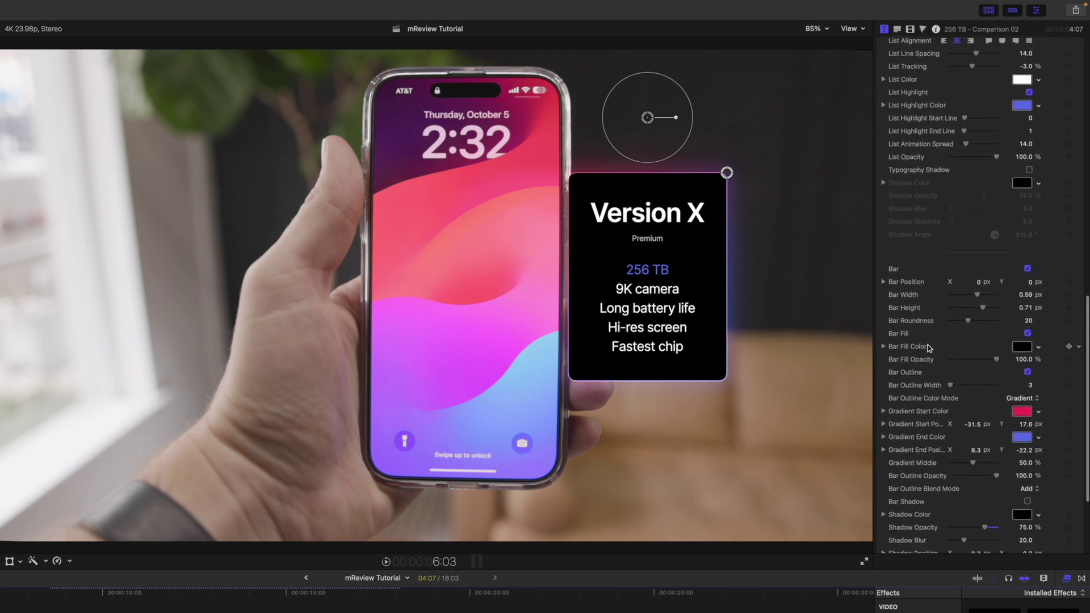
{"action": "scroll", "coordinate": [928, 345], "scroll_direction": "down", "scroll_amount": 3}
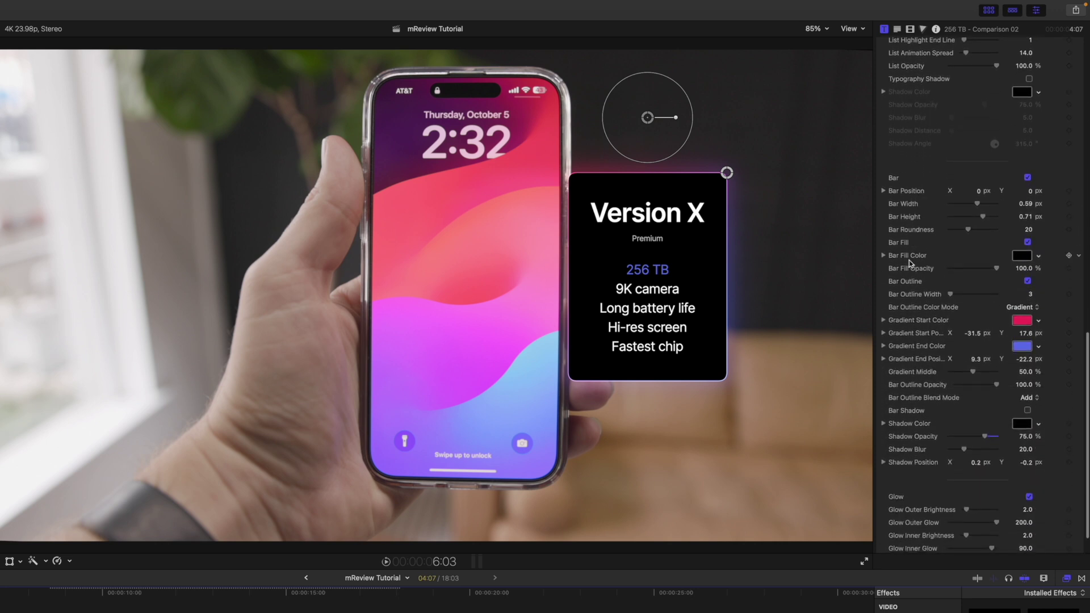
{"action": "left_click", "coordinate": [1028, 178]}
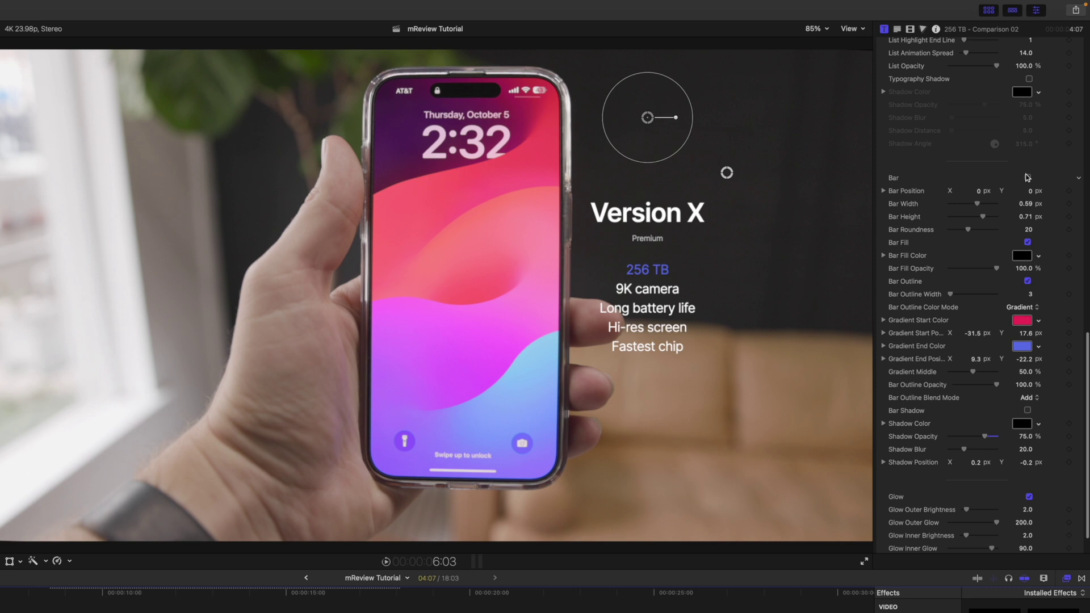
{"action": "left_click", "coordinate": [1028, 178]}
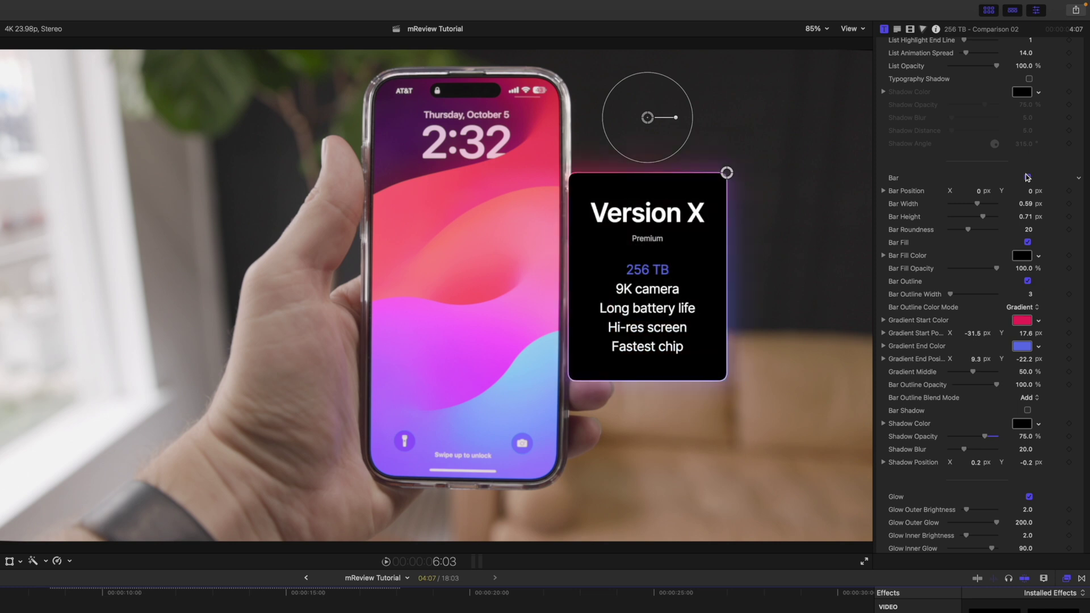
{"action": "left_click", "coordinate": [1028, 243]}
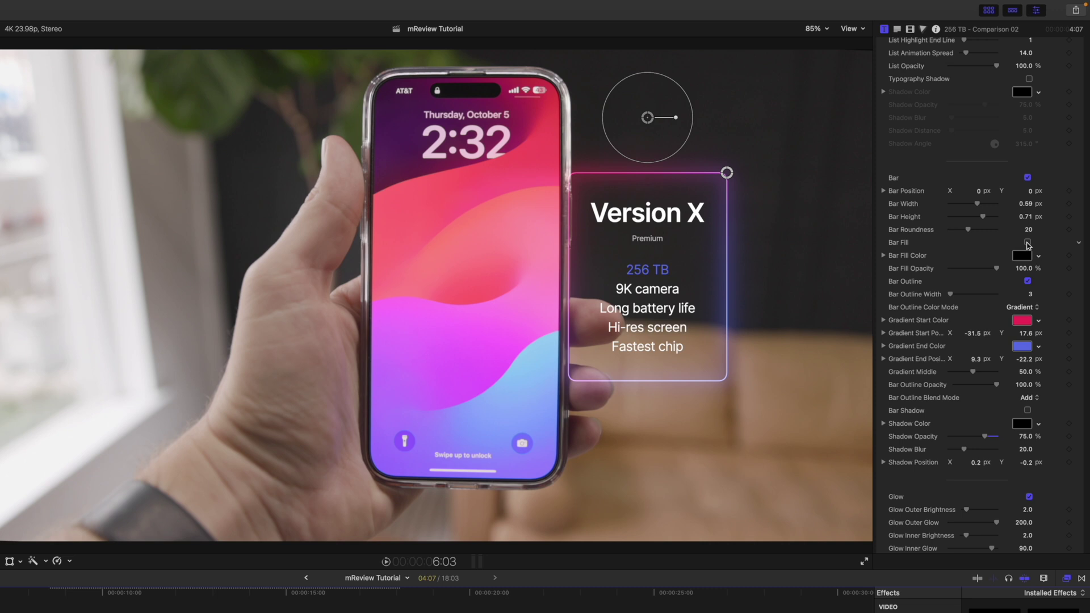
{"action": "left_click", "coordinate": [1028, 243]}
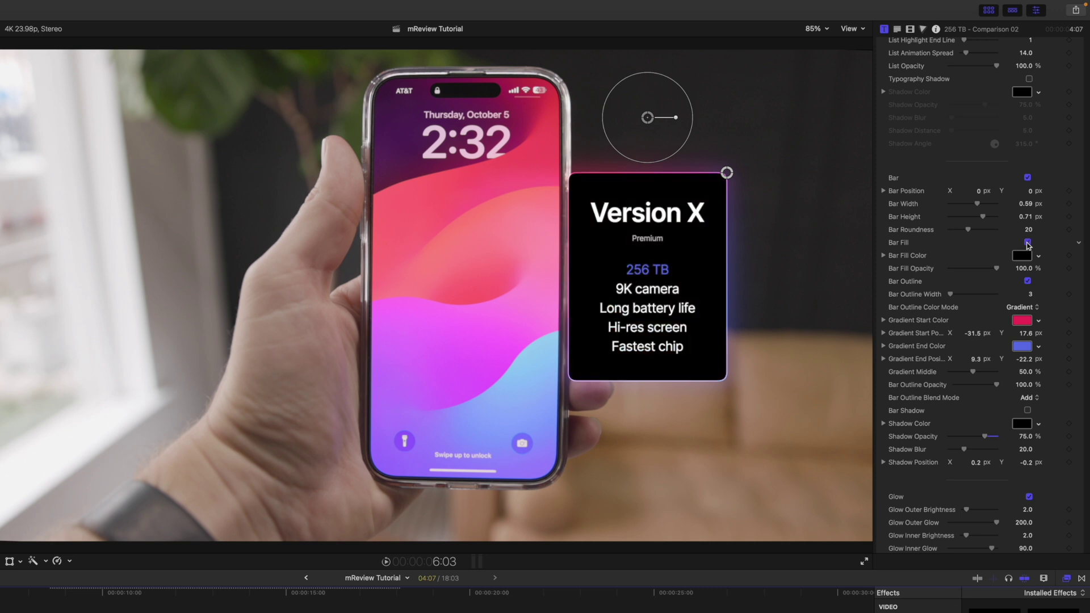
{"action": "mouse_move", "coordinate": [997, 269]}
{"action": "left_mouse_down"}
{"action": "mouse_move", "coordinate": [978, 271]}
{"action": "mouse_move", "coordinate": [1014, 272]}
{"action": "left_mouse_up"}
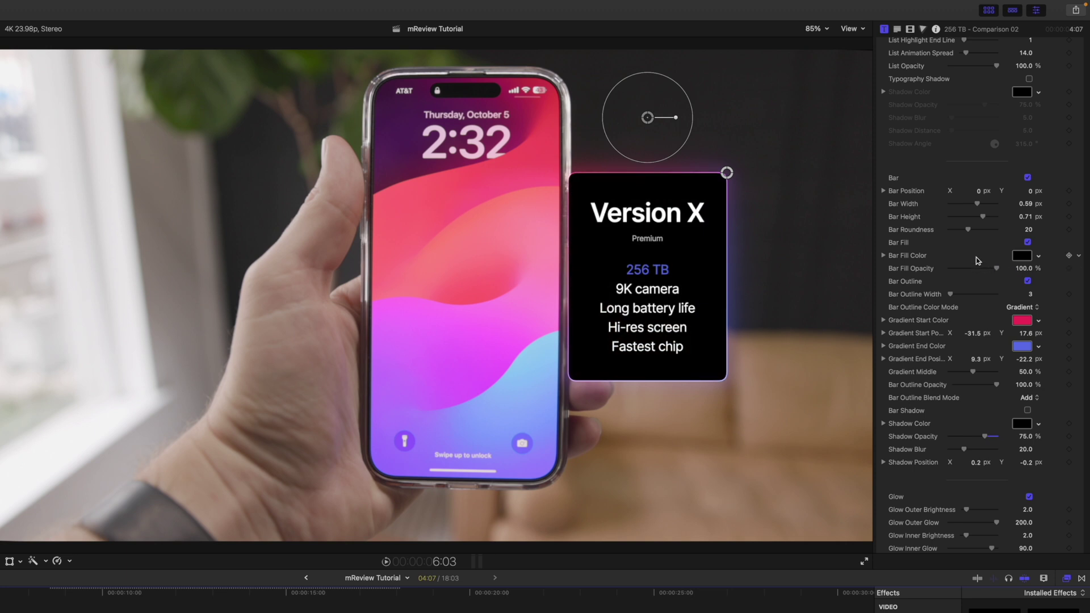
{"action": "scroll", "coordinate": [946, 228], "scroll_direction": "up", "scroll_amount": 5}
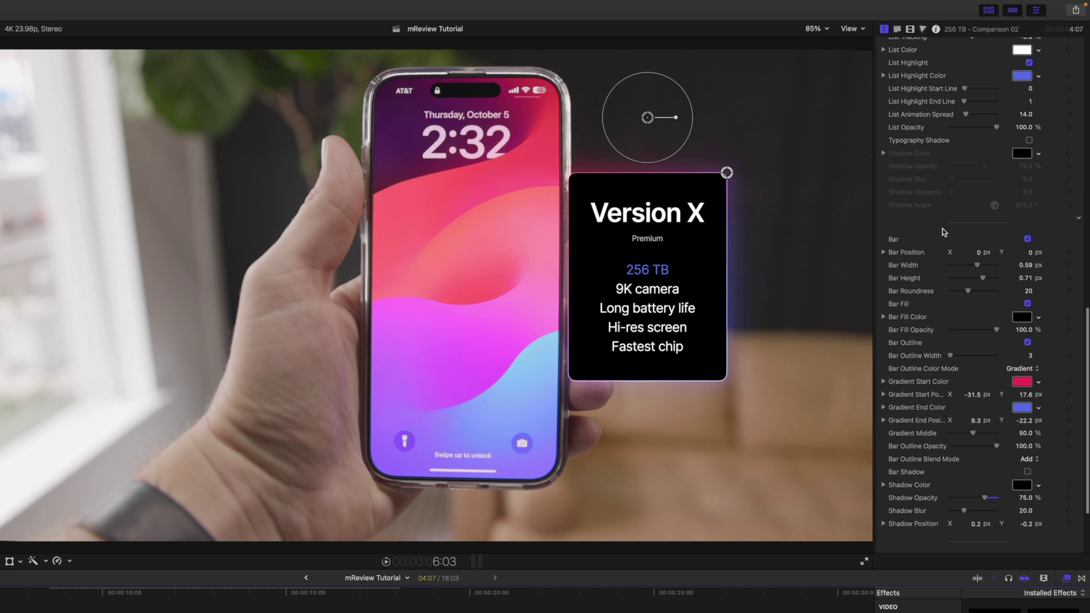
{"action": "scroll", "coordinate": [943, 229], "scroll_direction": "up", "scroll_amount": 15}
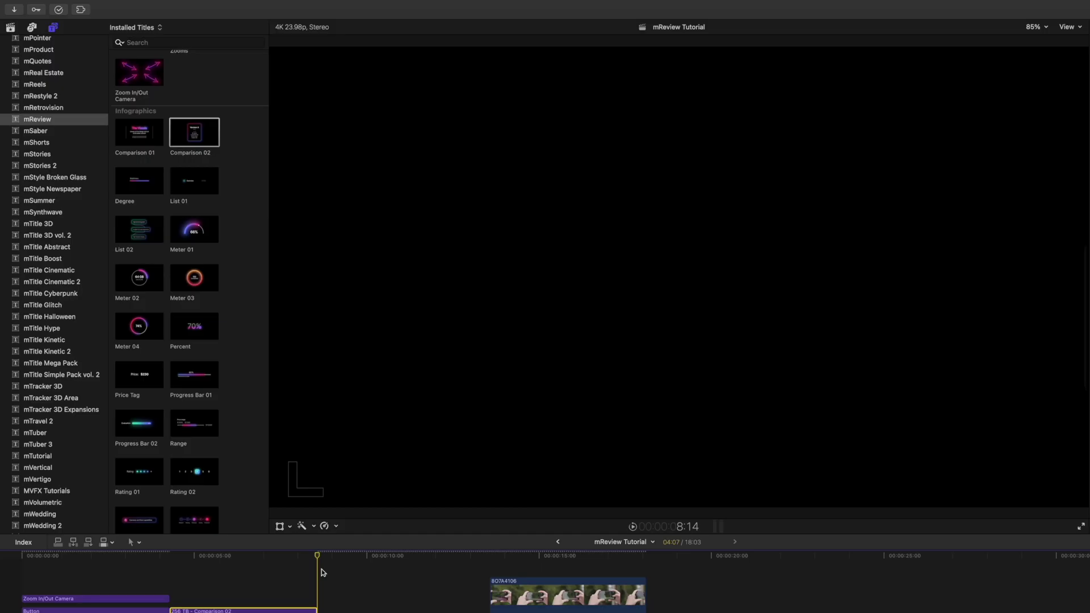
Step: Scroll the mReview titles down to the Placeholders section
{"action": "scroll", "coordinate": [243, 379], "scroll_direction": "down", "scroll_amount": 10}
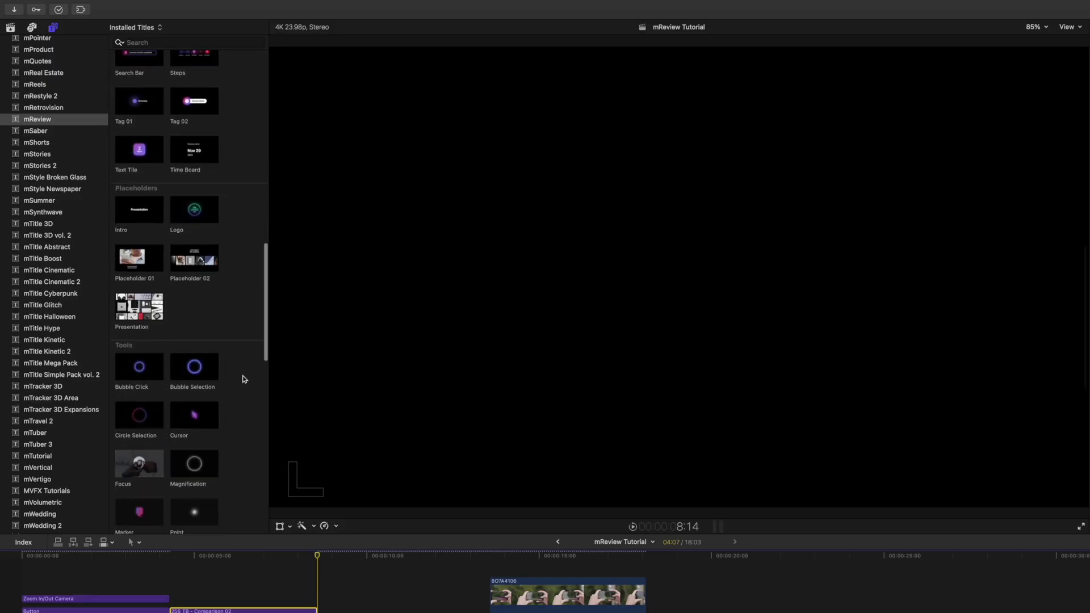
{"action": "scroll", "coordinate": [244, 379], "scroll_direction": "down", "scroll_amount": 1}
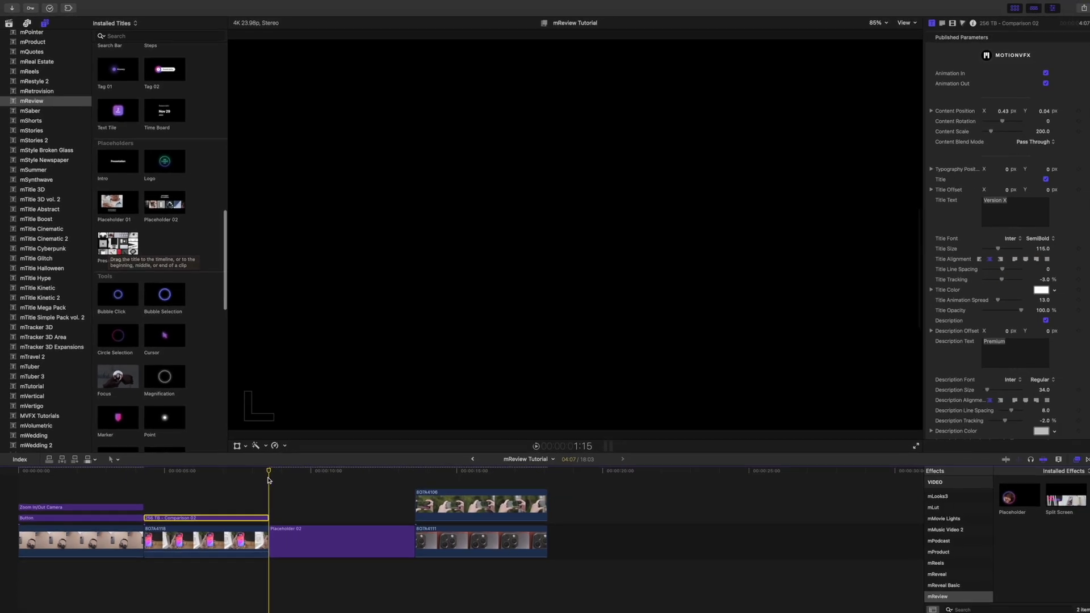
Step: Select Placeholder 02, undo a trial content move, and scroll the Inspector to Drop Zones
{"action": "left_click_drag", "start_coordinate": [269, 480], "coordinate": [310, 471]}
{"action": "left_click", "coordinate": [530, 266]}
{"action": "mouse_move", "coordinate": [570, 236]}
{"action": "left_mouse_down"}
{"action": "mouse_move", "coordinate": [638, 223]}
{"action": "mouse_move", "coordinate": [470, 187]}
{"action": "mouse_move", "coordinate": [585, 228]}
{"action": "left_mouse_up"}
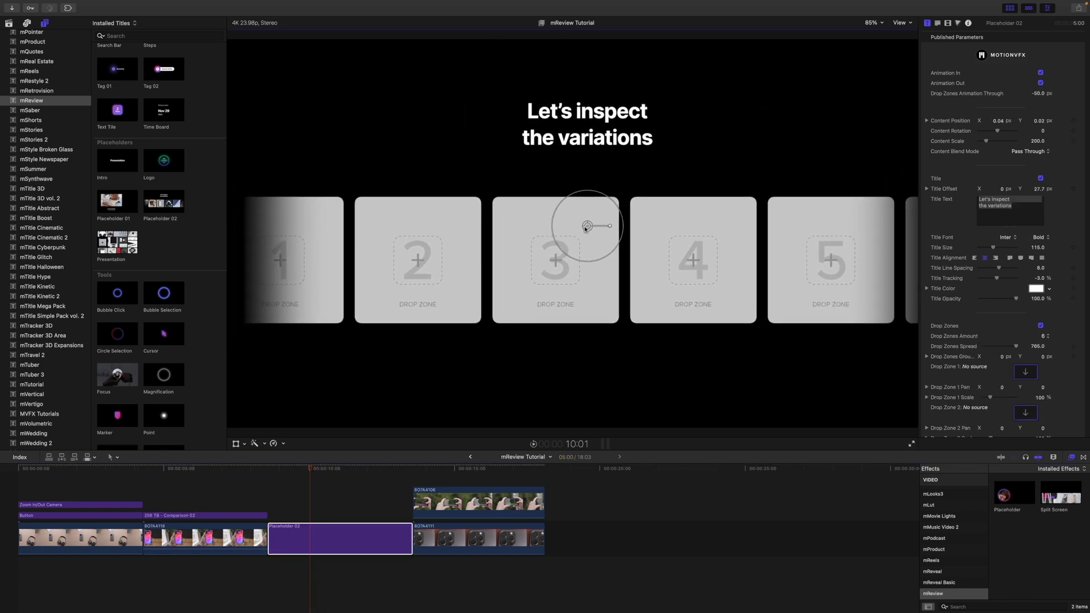
{"action": "key", "text": "super+z"}
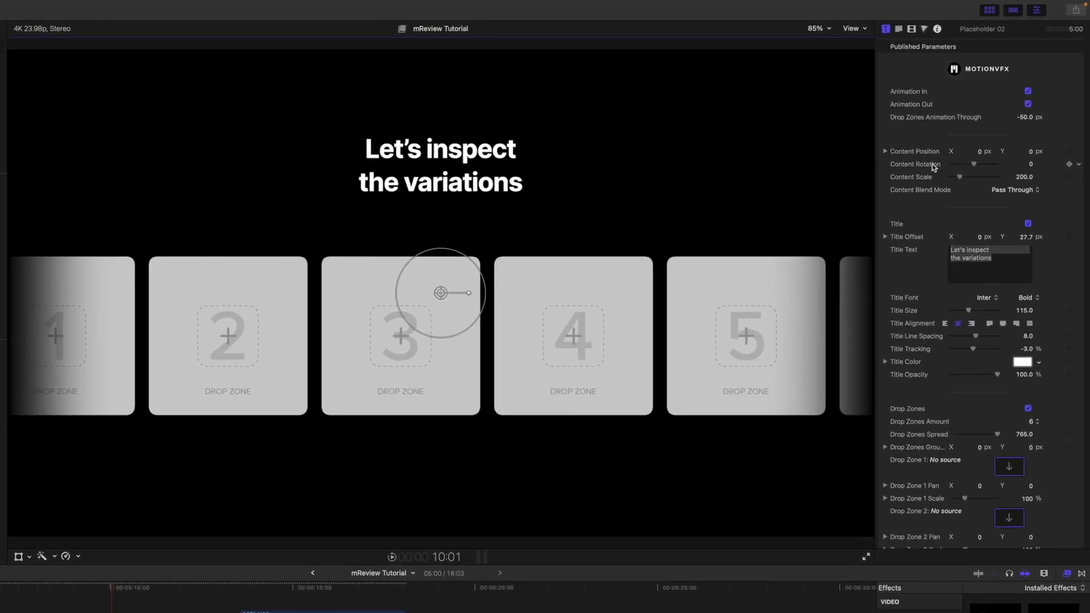
{"action": "scroll", "coordinate": [932, 165], "scroll_direction": "down", "scroll_amount": 3}
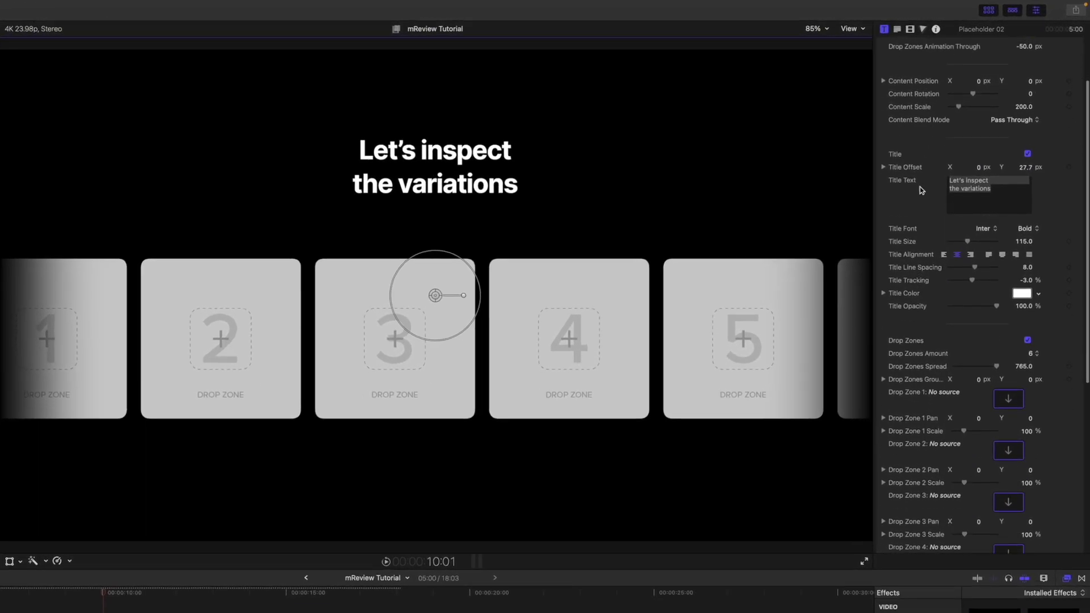
{"action": "scroll", "coordinate": [916, 206], "scroll_direction": "down", "scroll_amount": 5}
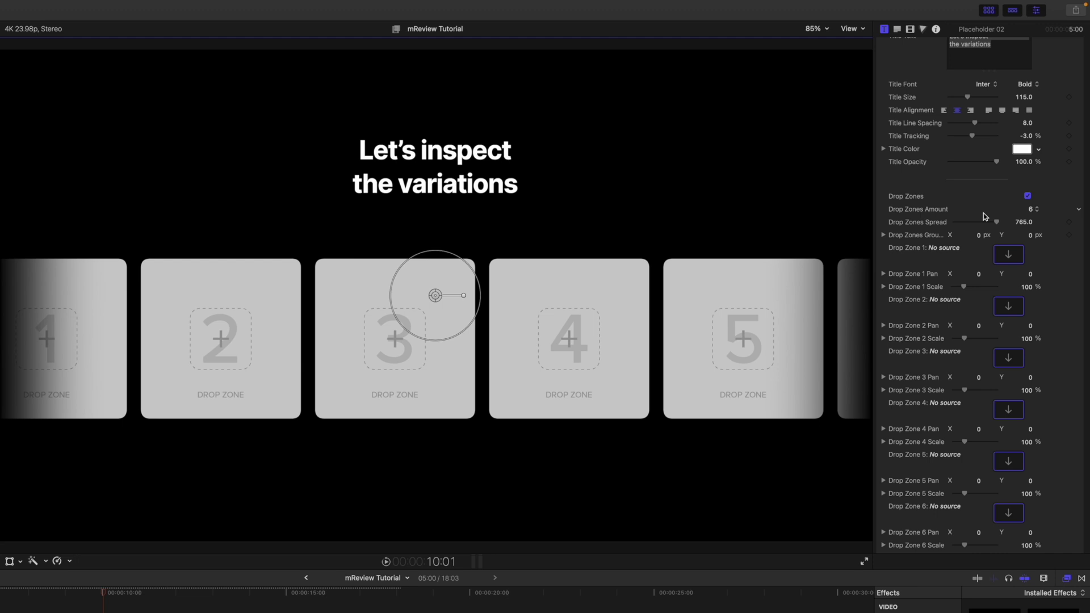
Step: Set Drop Zones Amount to 3, then offset the Drop Zones Group to X 50 px and adjust Y
{"action": "left_click", "coordinate": [1037, 210]}
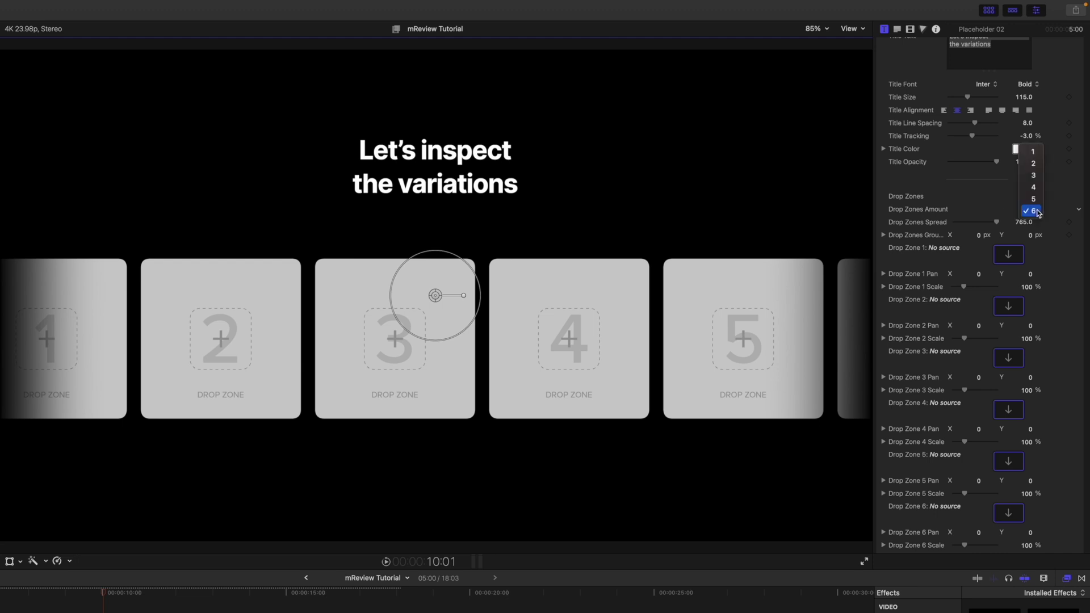
{"action": "left_click", "coordinate": [1035, 181]}
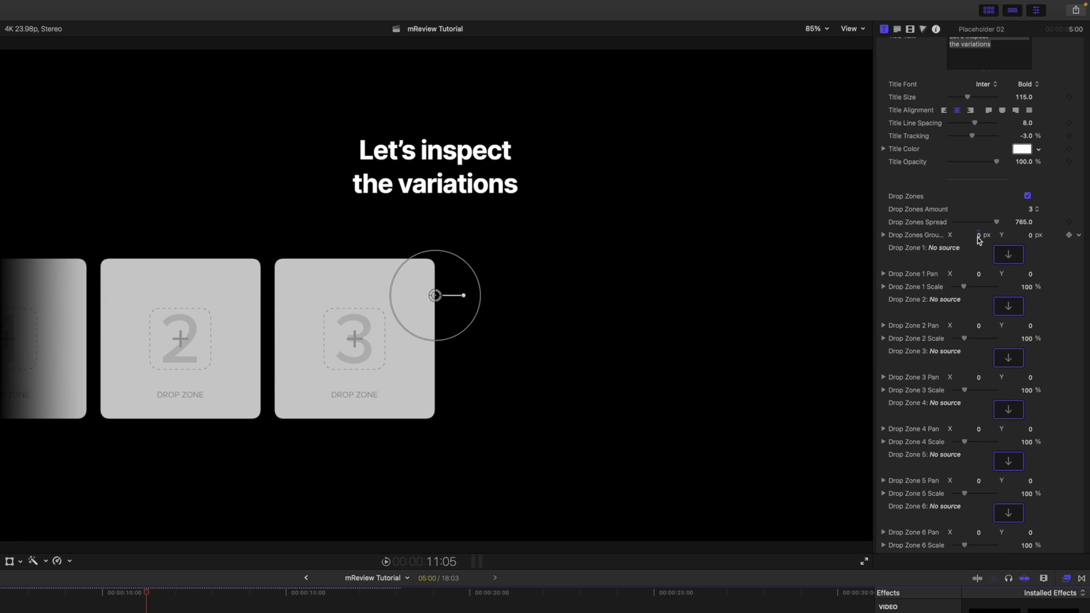
{"action": "left_click_drag", "start_coordinate": [978, 235], "coordinate": [978, 235]}
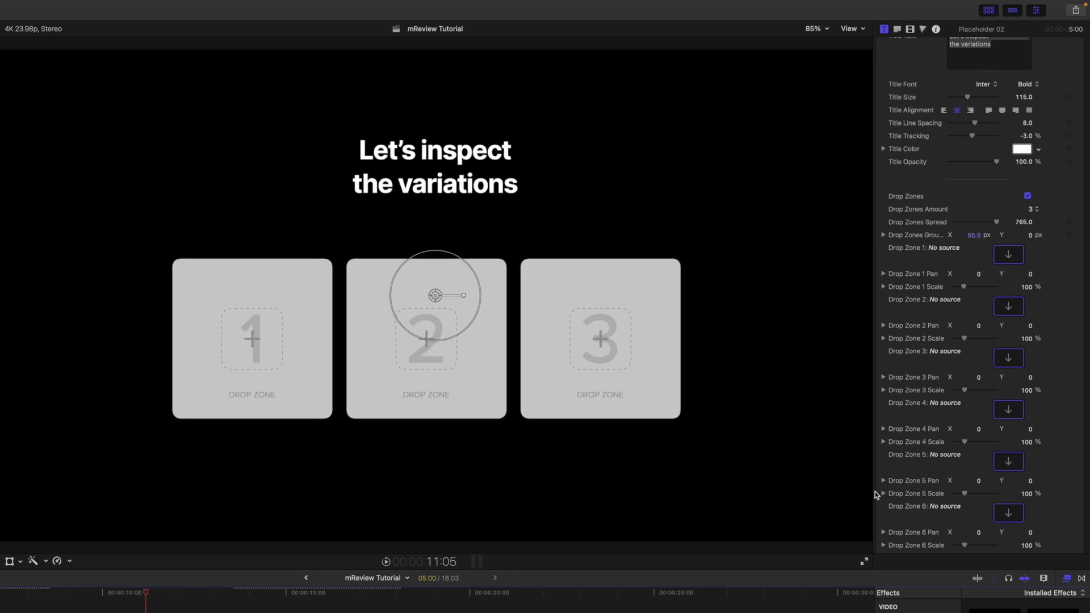
{"action": "mouse_move", "coordinate": [145, 594]}
{"action": "left_mouse_down"}
{"action": "mouse_move", "coordinate": [89, 595]}
{"action": "mouse_move", "coordinate": [137, 595]}
{"action": "left_mouse_up"}
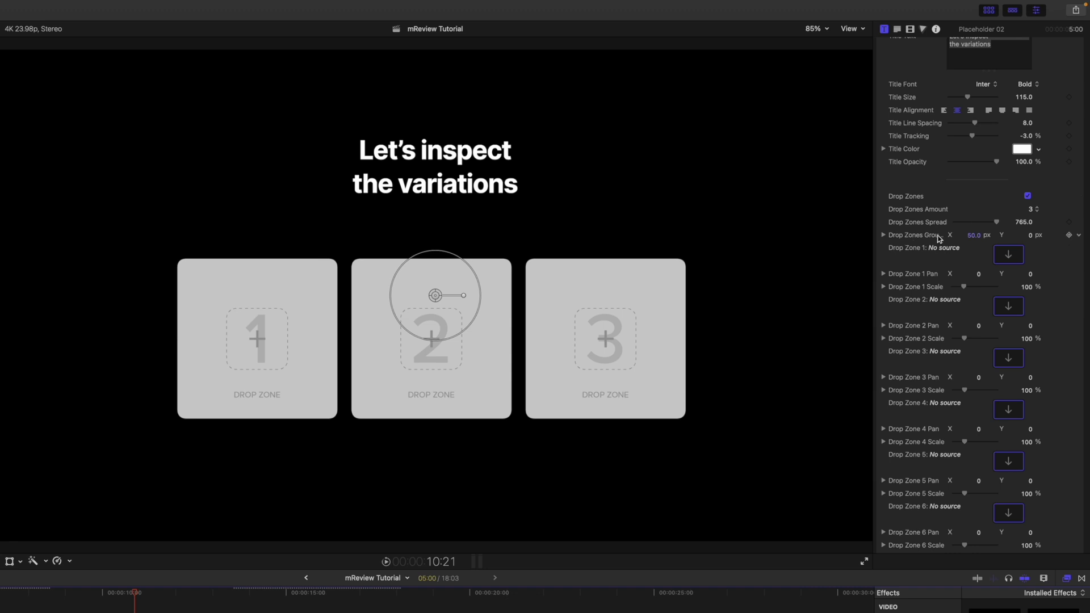
{"action": "left_click_drag", "start_coordinate": [1034, 239], "coordinate": [1033, 238]}
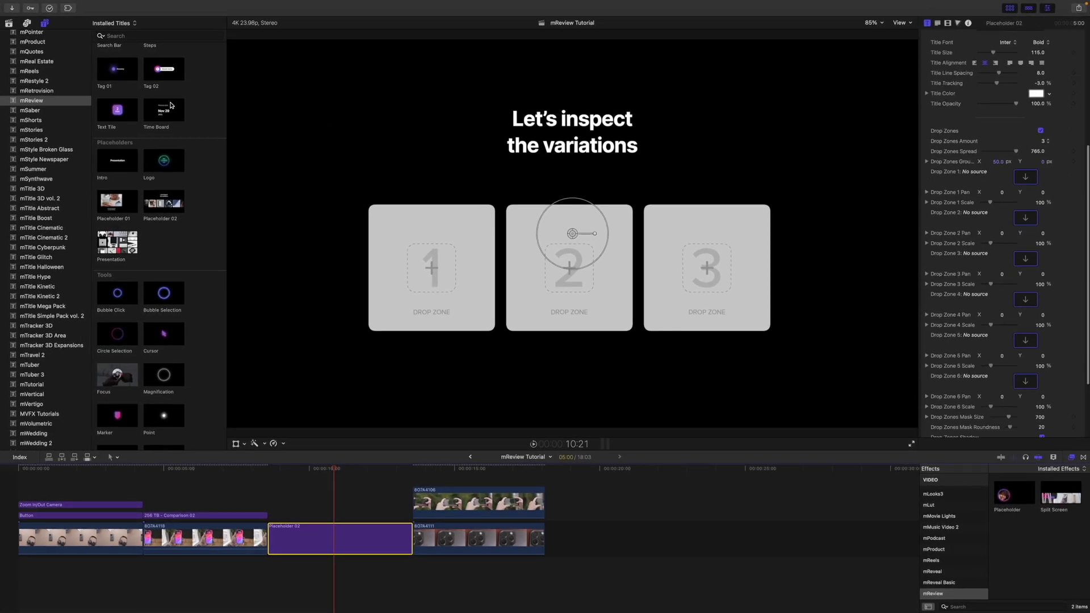
Step: Browse the library's phone clips, previewing 8O7A4103 through 8O7A4107
{"action": "left_click", "coordinate": [9, 23]}
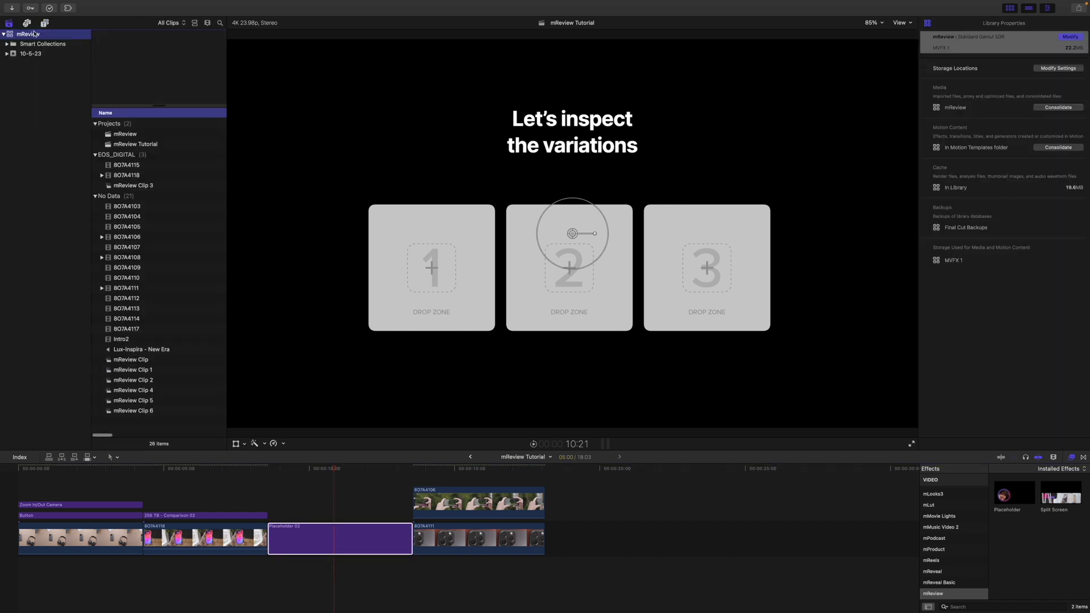
{"action": "left_click", "coordinate": [360, 551]}
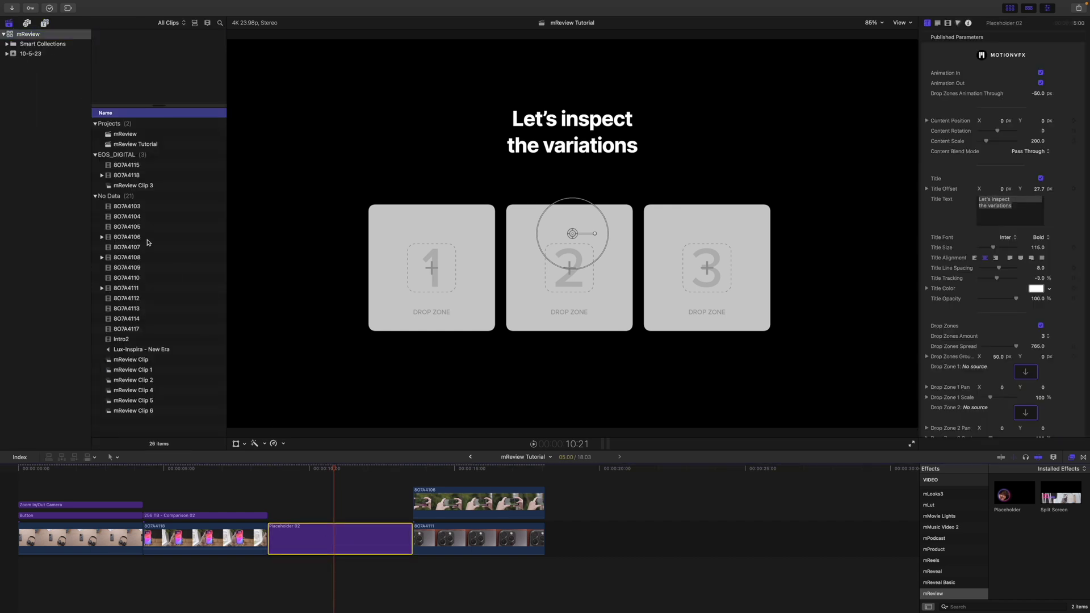
{"action": "left_click", "coordinate": [128, 207]}
{"action": "left_click", "coordinate": [130, 217]}
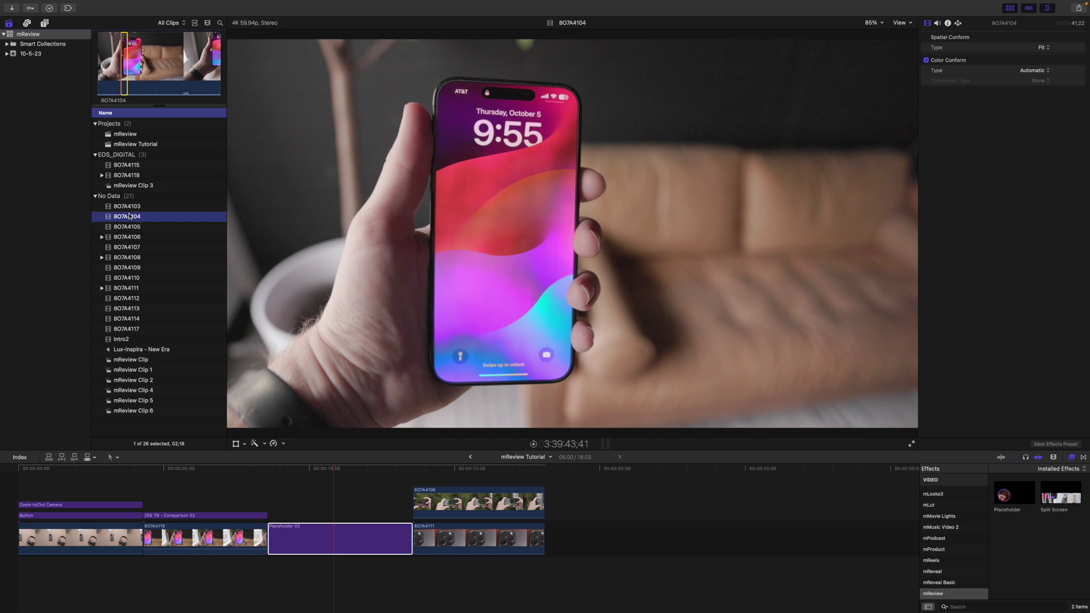
{"action": "key", "text": "Down"}
{"action": "key", "text": "Down"}
{"action": "key", "text": "Down"}
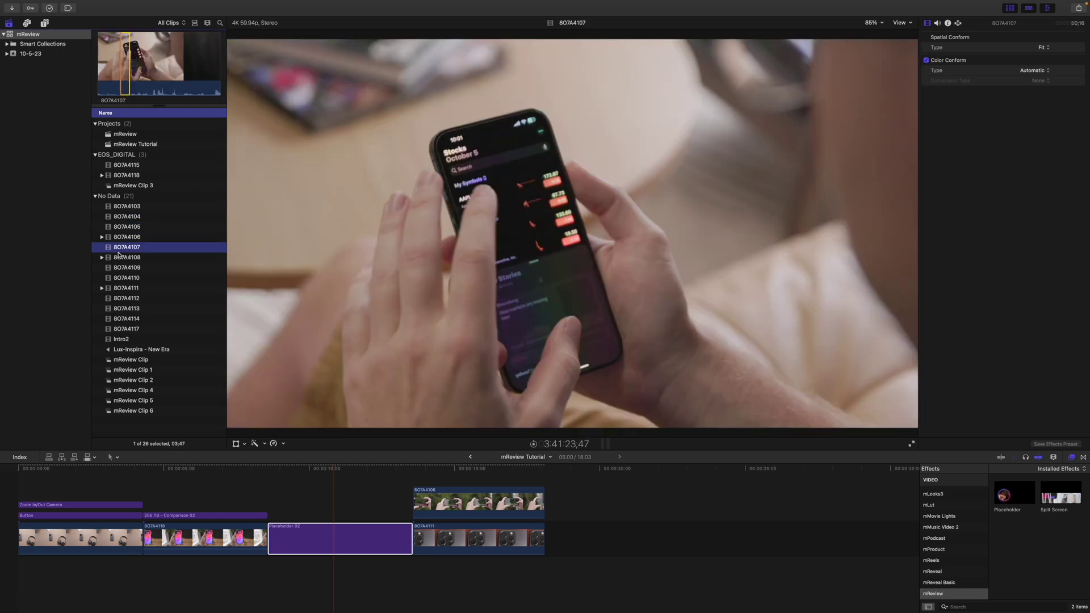
Step: Fill Drop Zone 1 of the Placeholder 02 title with clip 8O7A4107
{"action": "scroll", "coordinate": [118, 250], "scroll_direction": "right", "scroll_amount": 1}
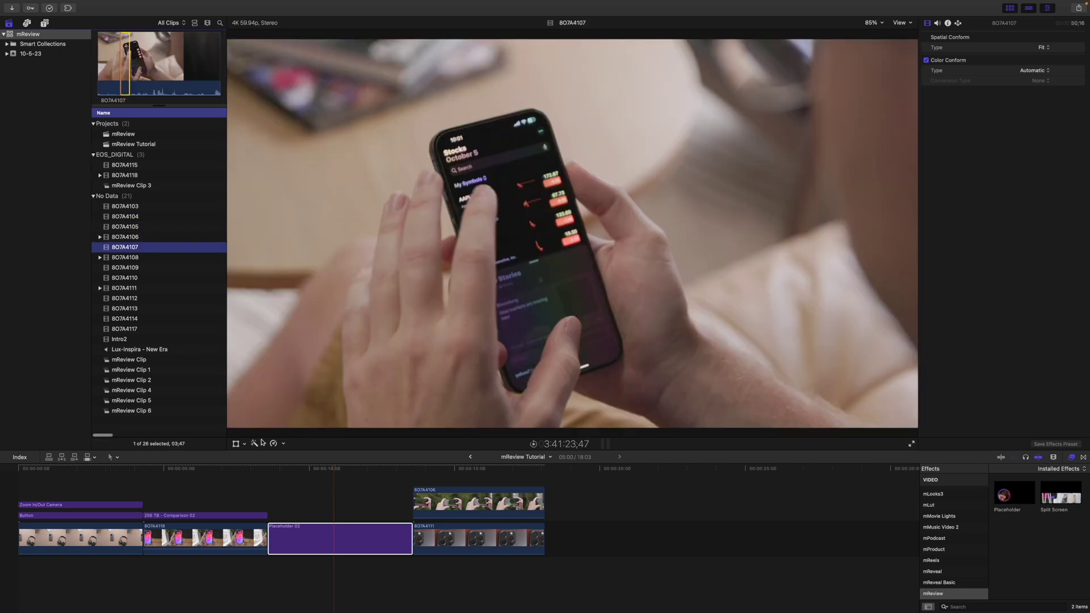
{"action": "left_click", "coordinate": [329, 524]}
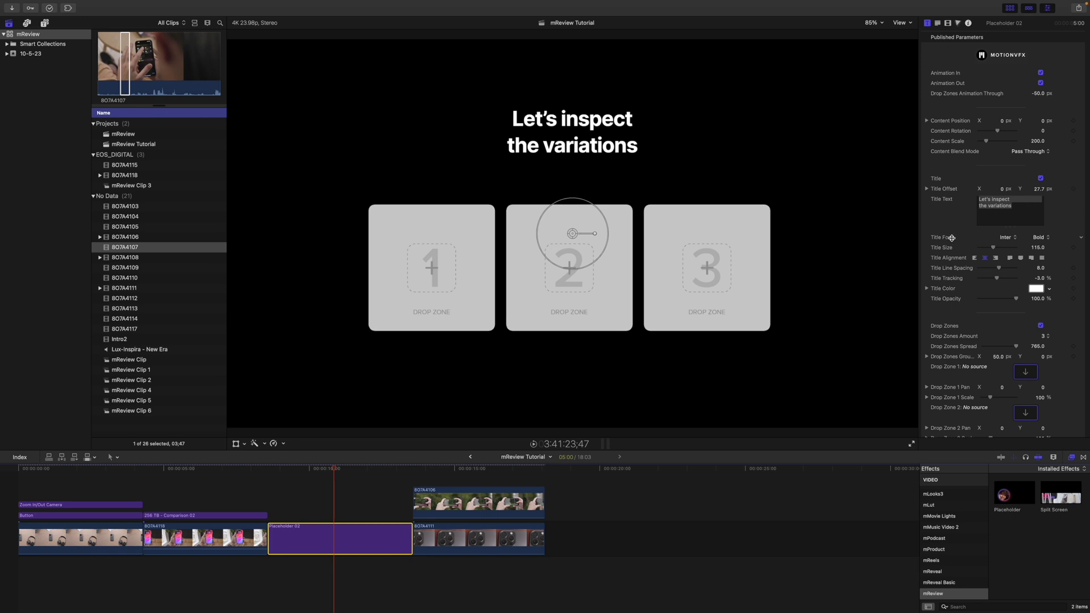
{"action": "scroll", "coordinate": [953, 240], "scroll_direction": "down", "scroll_amount": 6}
{"action": "left_click", "coordinate": [1026, 226]}
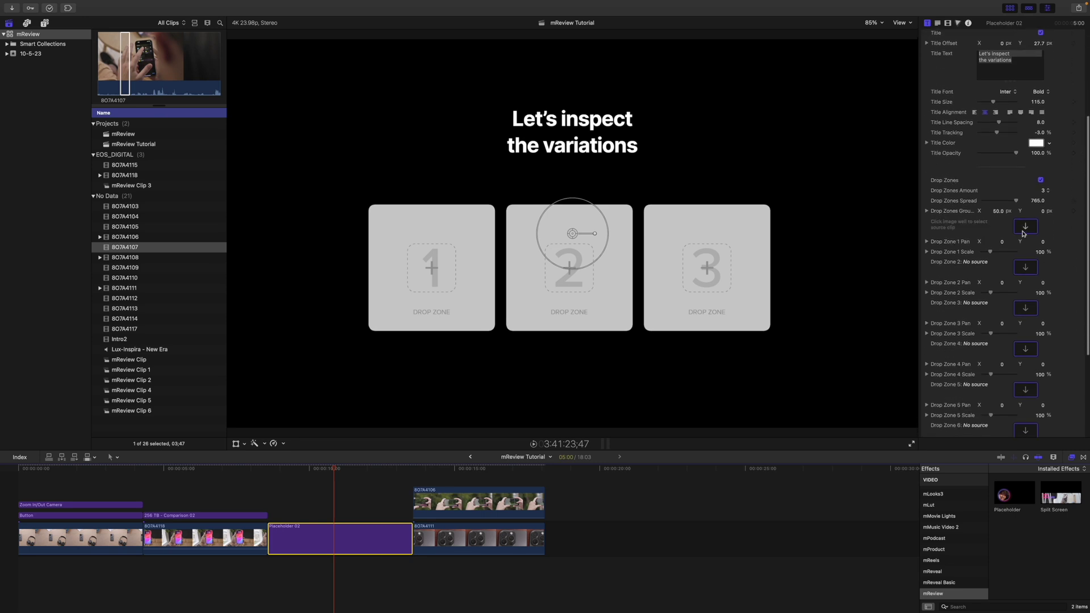
{"action": "left_click", "coordinate": [123, 85]}
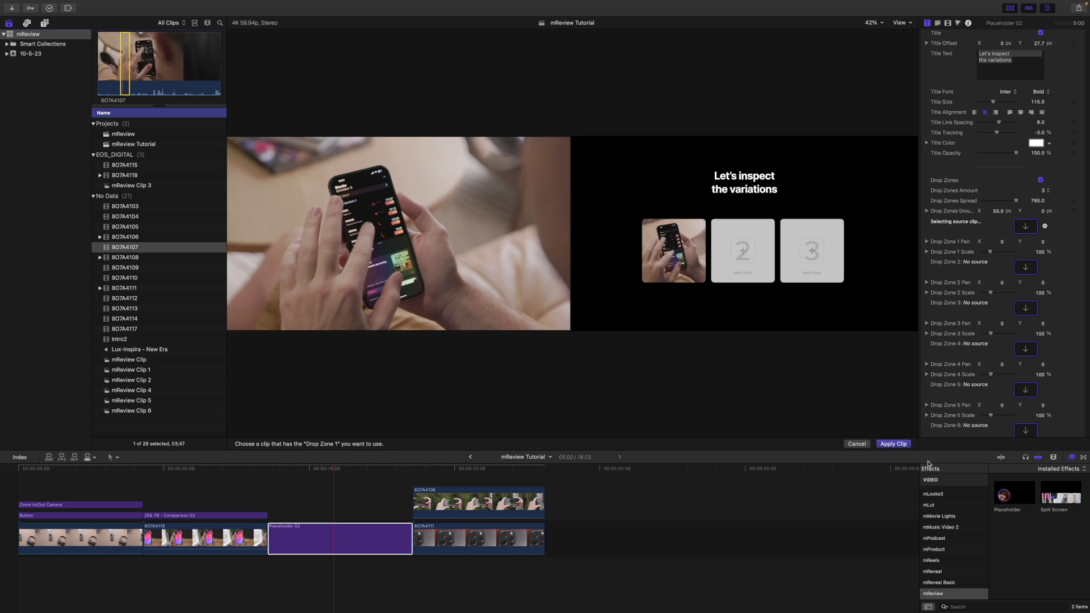
{"action": "left_click", "coordinate": [895, 444]}
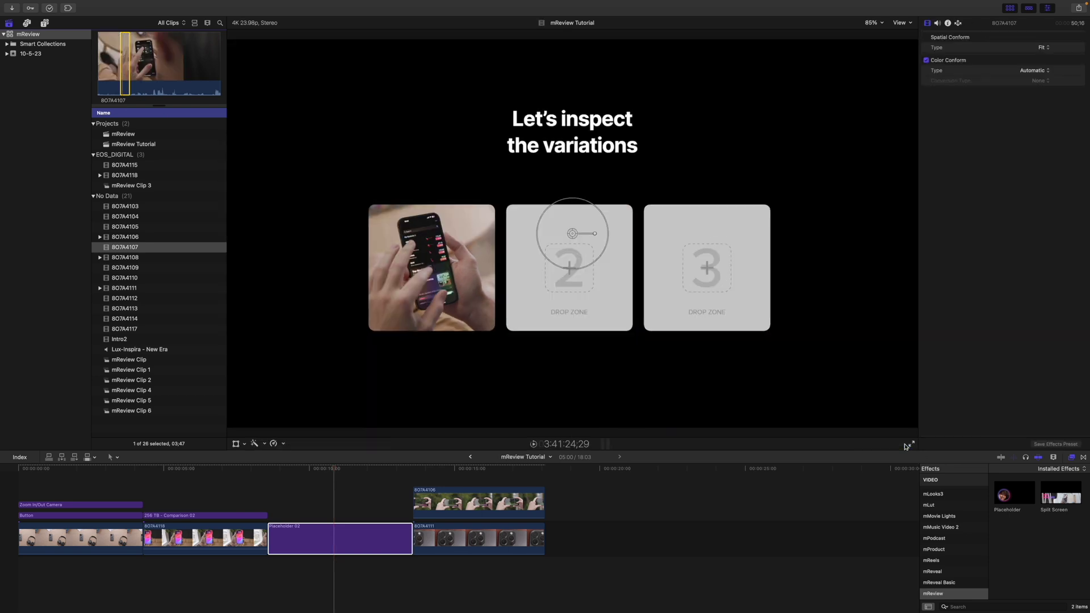
Step: Fill the remaining Placeholder 02 drop zones, using clip 8O7A4106 for the last one
{"action": "left_click", "coordinate": [337, 542]}
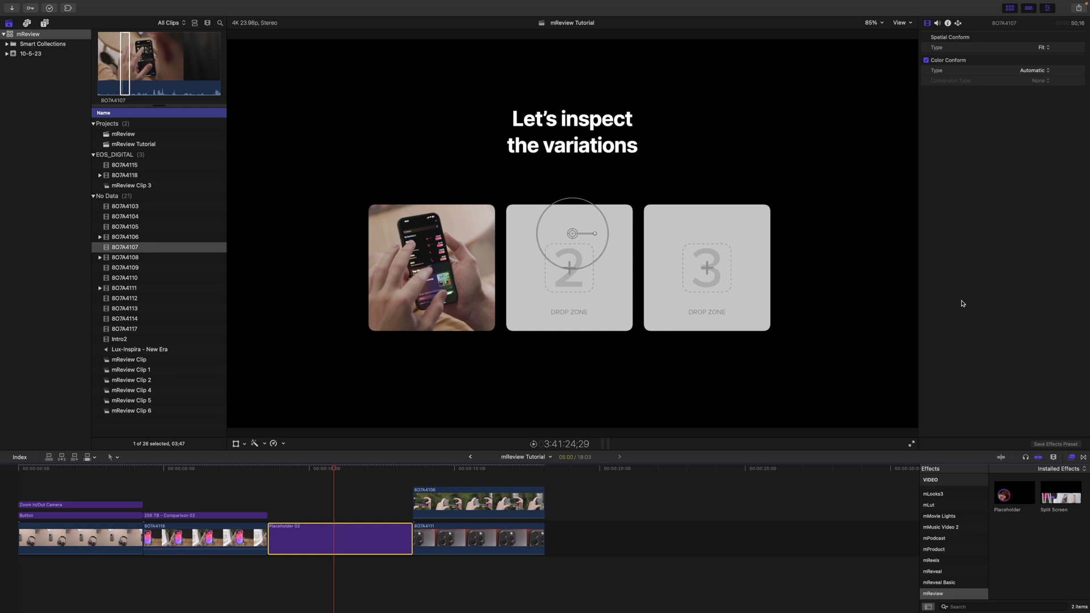
{"action": "scroll", "coordinate": [998, 199], "scroll_direction": "down", "scroll_amount": 5}
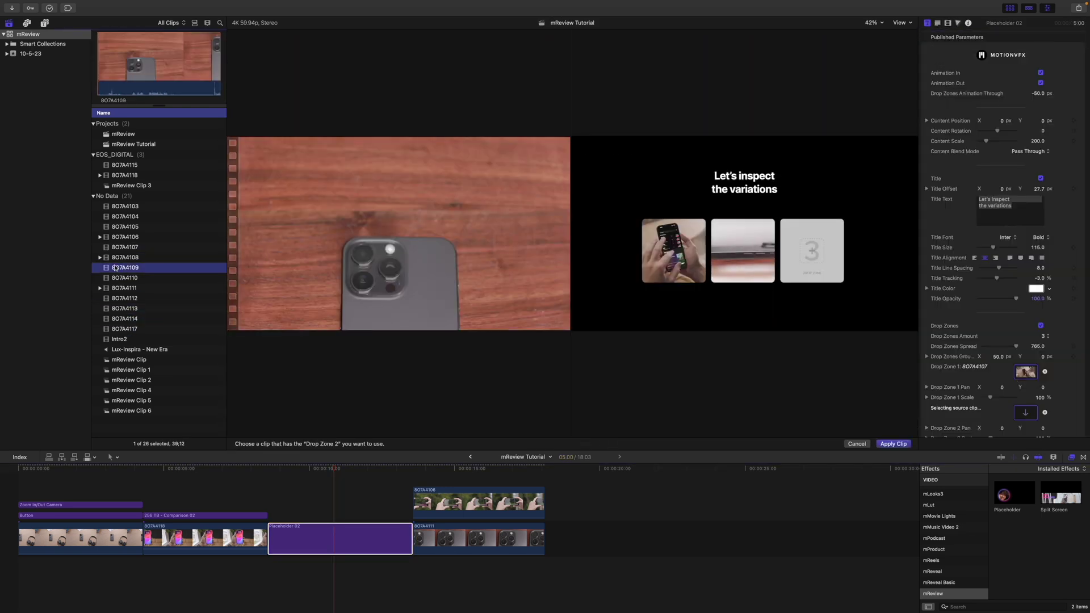
{"action": "left_click", "coordinate": [125, 237]}
{"action": "key", "text": "Return"}
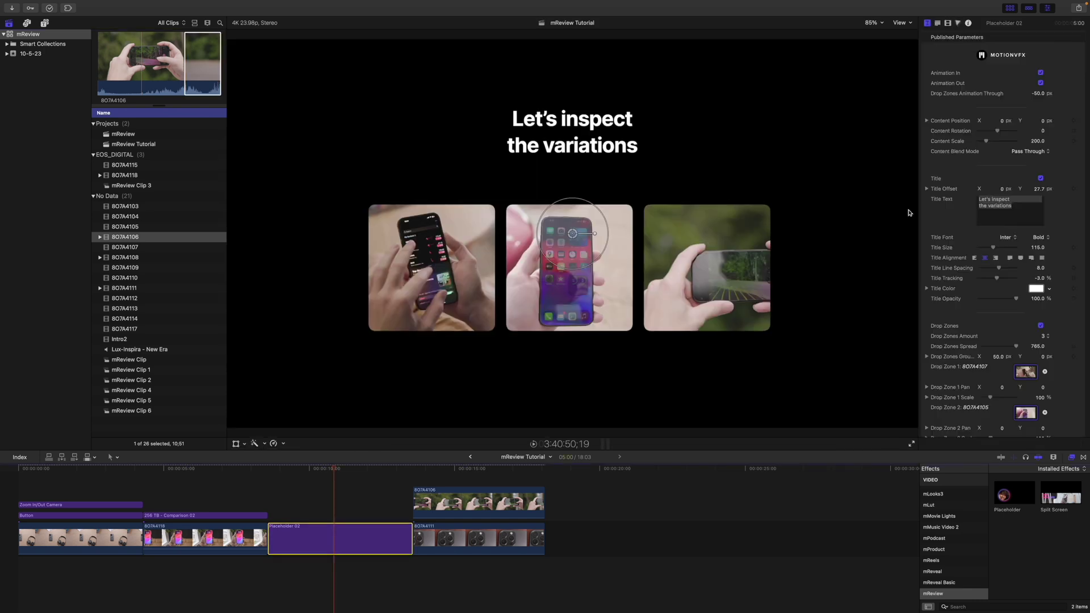
{"action": "scroll", "coordinate": [954, 234], "scroll_direction": "down", "scroll_amount": 6}
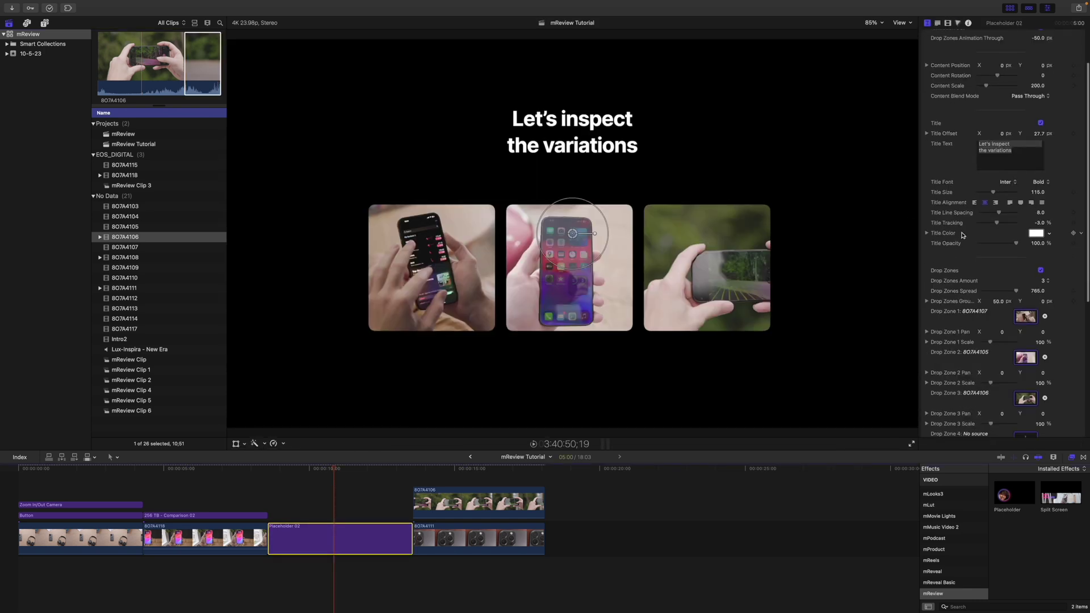
{"action": "scroll", "coordinate": [964, 237], "scroll_direction": "down", "scroll_amount": 3}
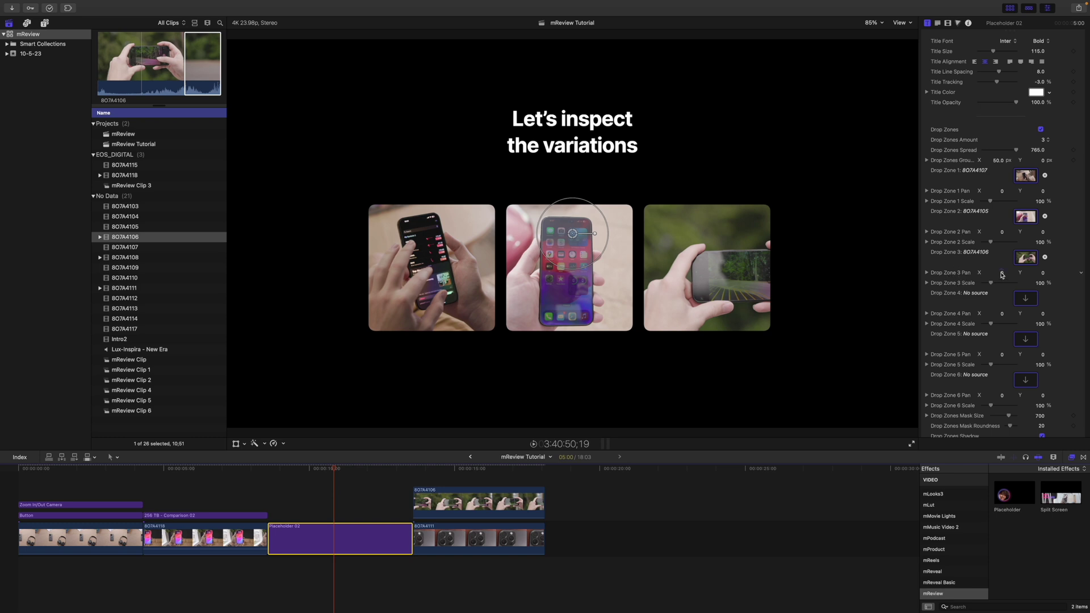
Step: Pan the Drop Zone 3 image left by setting Pan X to -18.8
{"action": "left_click_drag", "start_coordinate": [1002, 275], "coordinate": [1042, 267]}
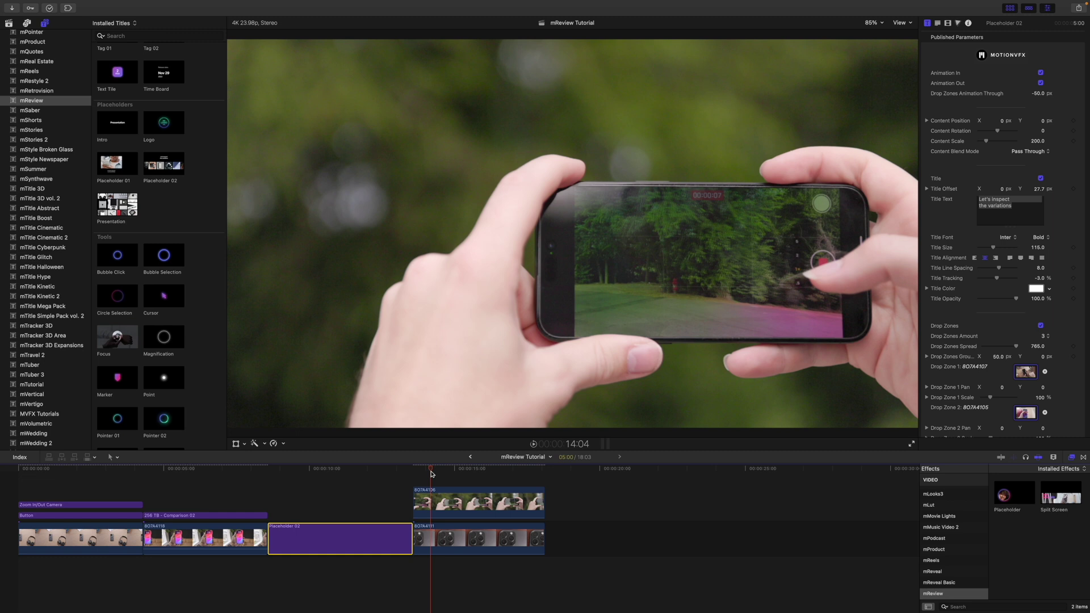
Step: Apply mReview Split Screen to clip 8O7A4106 and resize its bottom-right 'Audio: Sound clarity' inset
{"action": "left_click", "coordinate": [430, 502]}
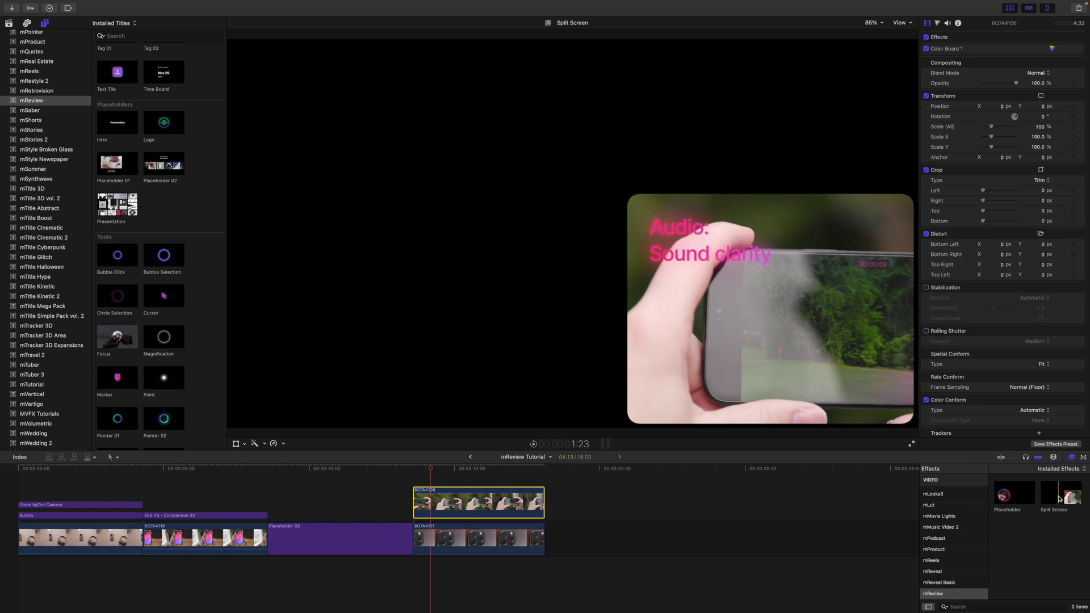
{"action": "left_click_drag", "start_coordinate": [1056, 498], "coordinate": [470, 481]}
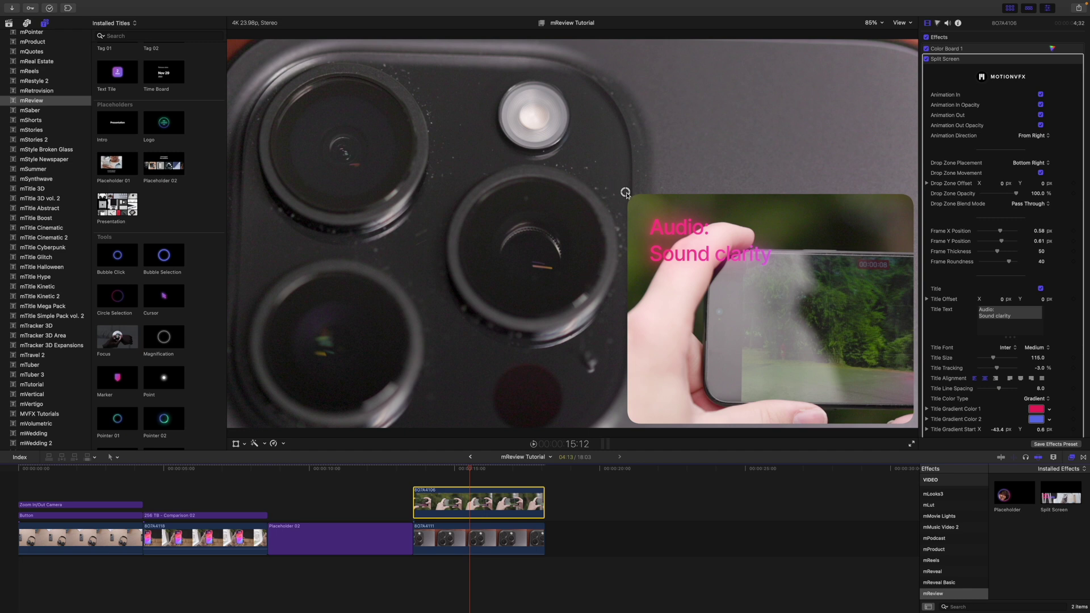
{"action": "left_click_drag", "start_coordinate": [623, 187], "coordinate": [637, 206]}
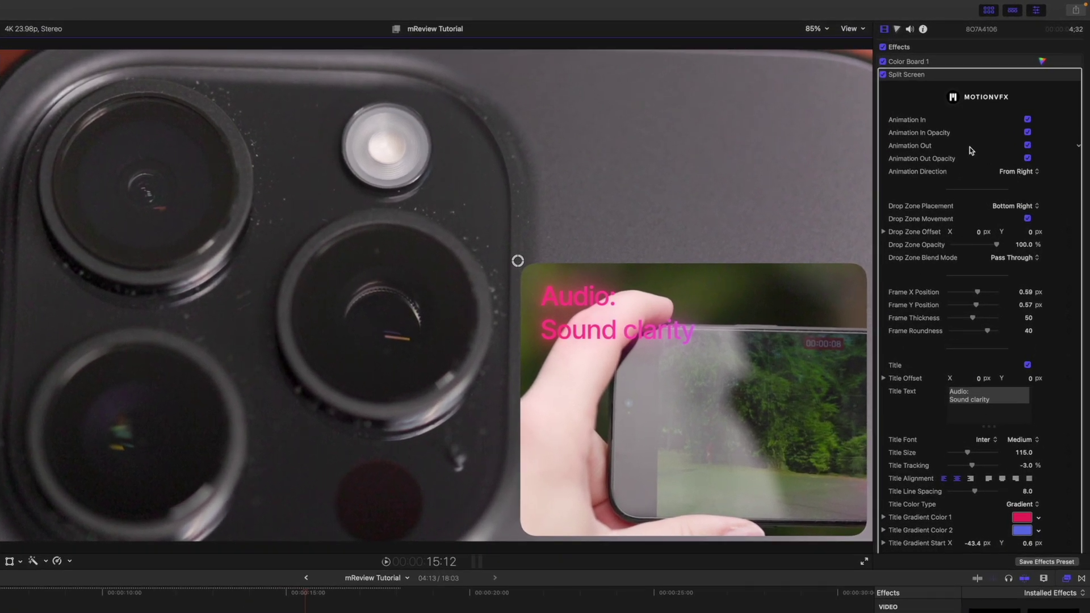
{"action": "left_click", "coordinate": [1024, 175]}
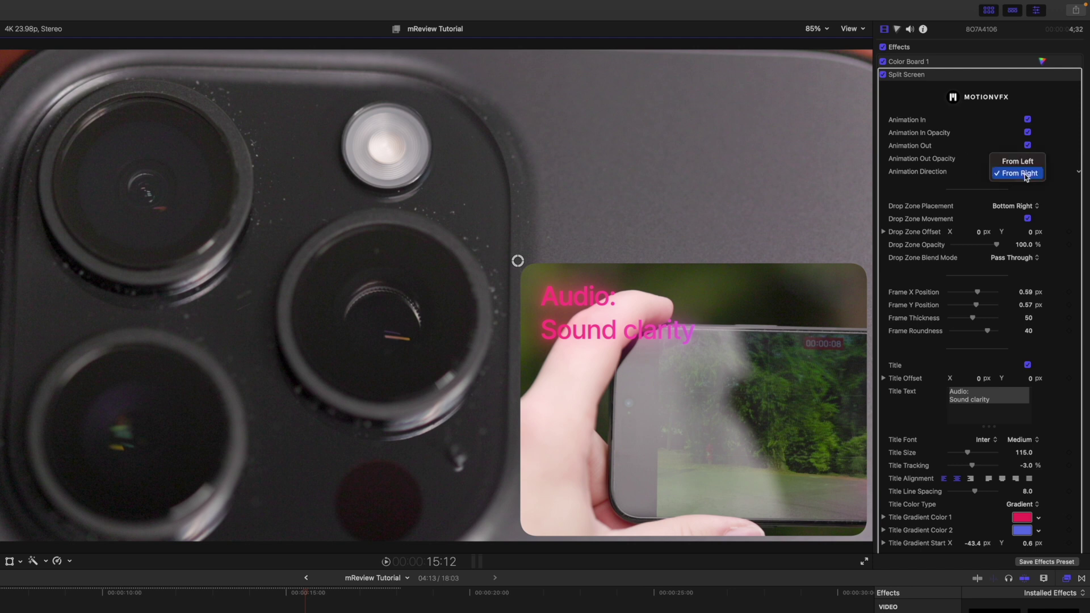
{"action": "left_click", "coordinate": [1025, 162]}
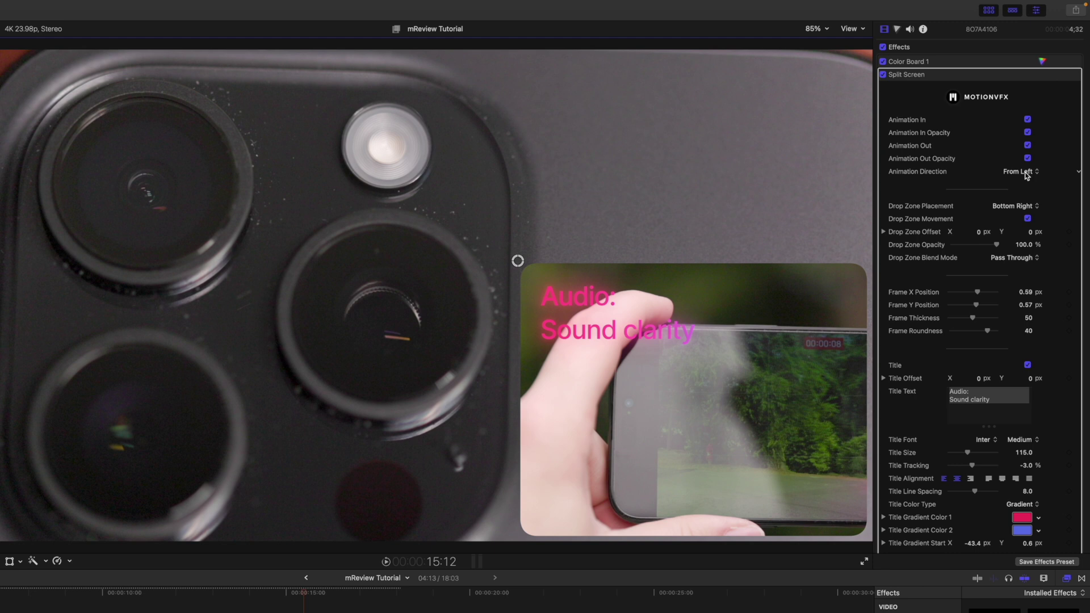
{"action": "mouse_move", "coordinate": [311, 601]}
{"action": "left_mouse_down"}
{"action": "mouse_move", "coordinate": [244, 593]}
{"action": "mouse_move", "coordinate": [325, 603]}
{"action": "left_mouse_up"}
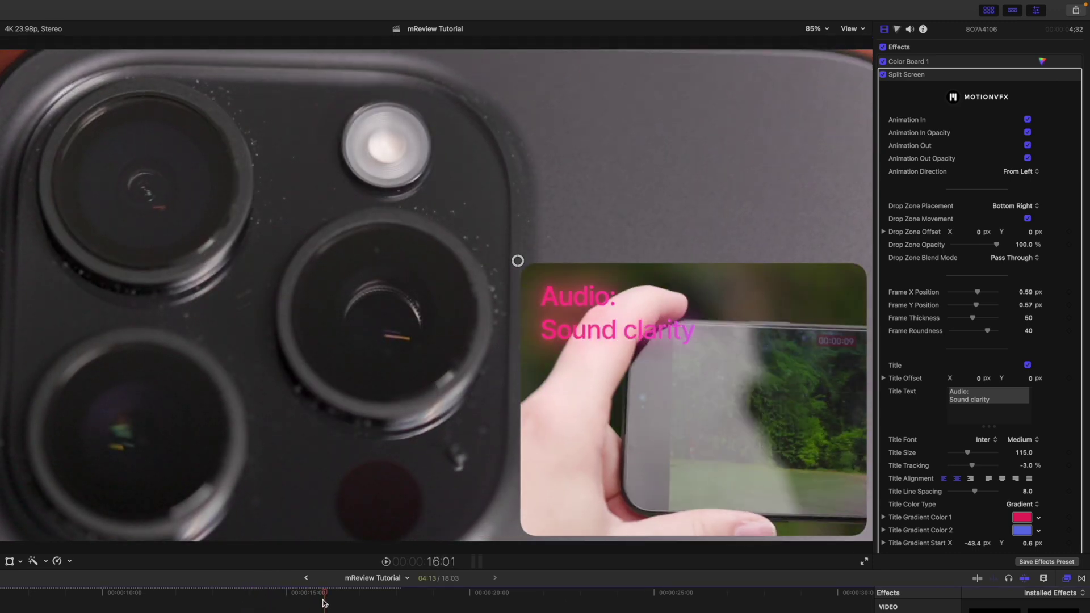
{"action": "left_click", "coordinate": [1019, 173]}
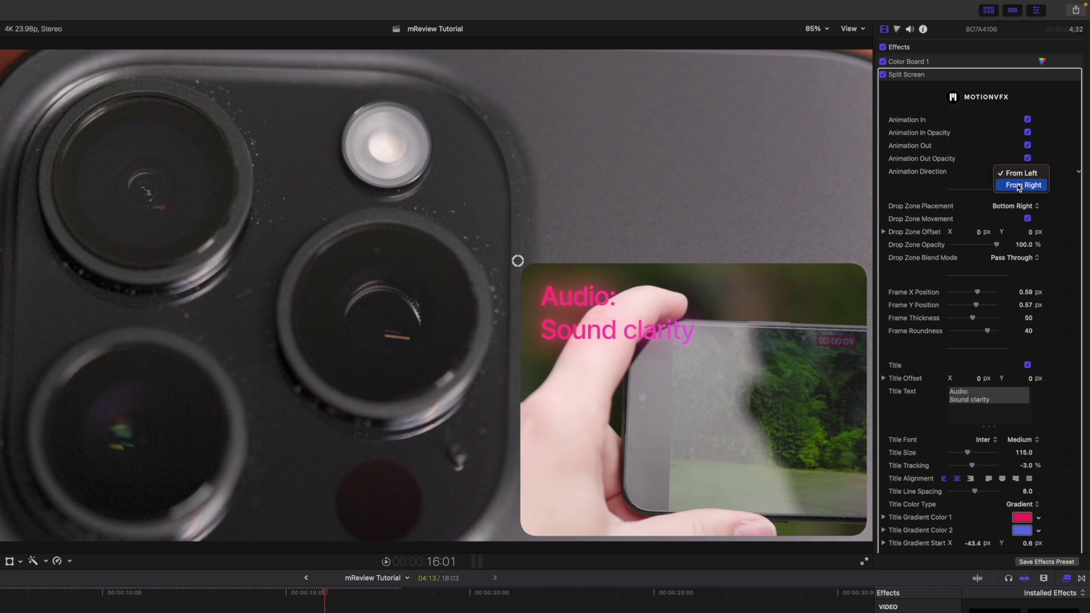
{"action": "left_click", "coordinate": [1019, 186]}
{"action": "left_click", "coordinate": [1001, 213]}
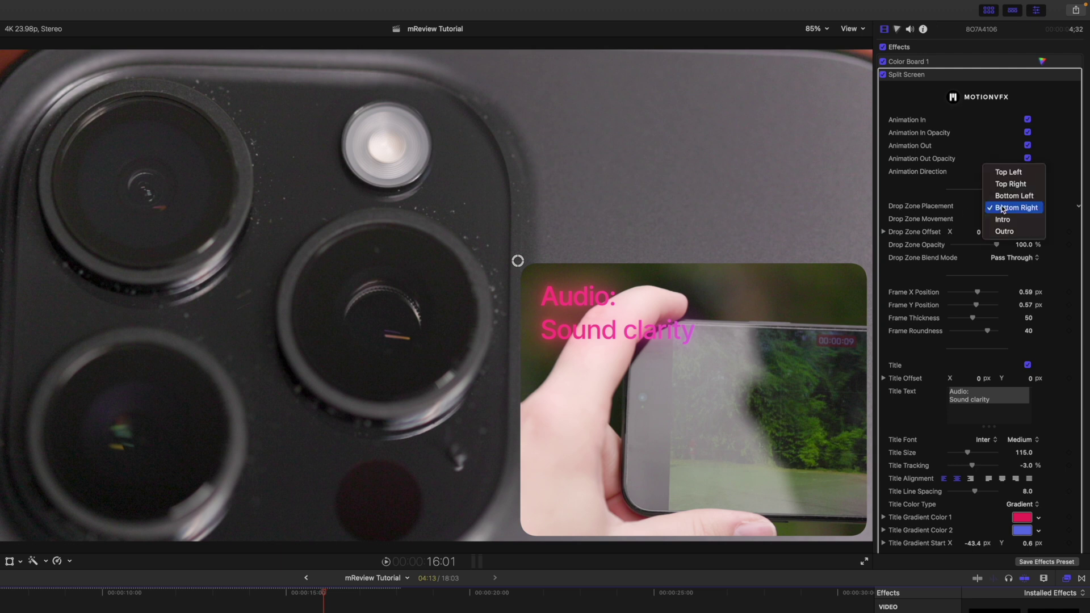
{"action": "left_click", "coordinate": [1003, 222]}
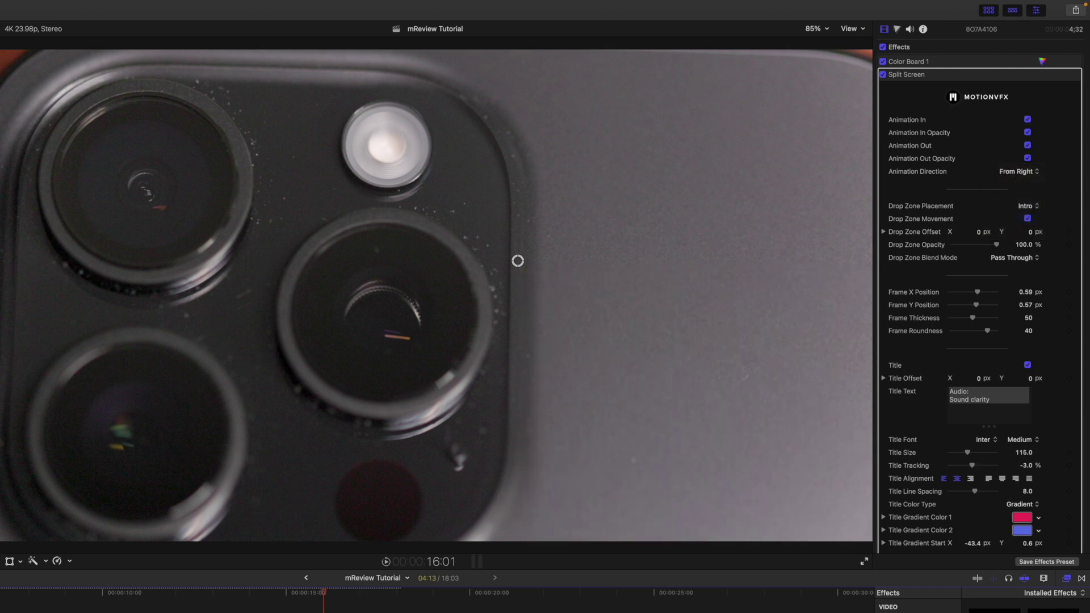
{"action": "left_click_drag", "start_coordinate": [327, 599], "coordinate": [282, 609]}
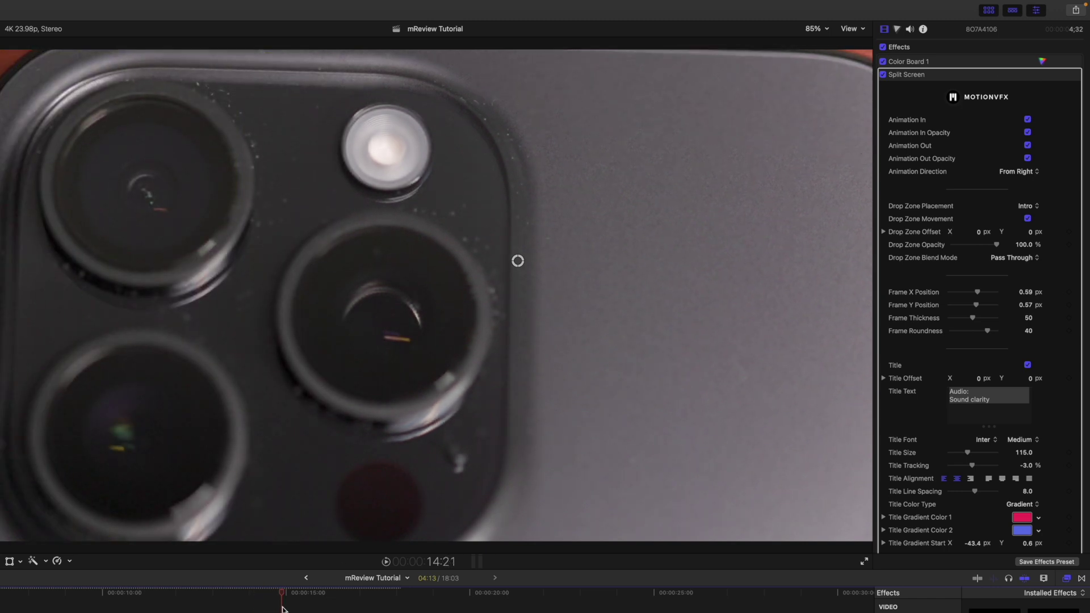
{"action": "left_click", "coordinate": [1008, 209]}
{"action": "left_click", "coordinate": [1033, 196]}
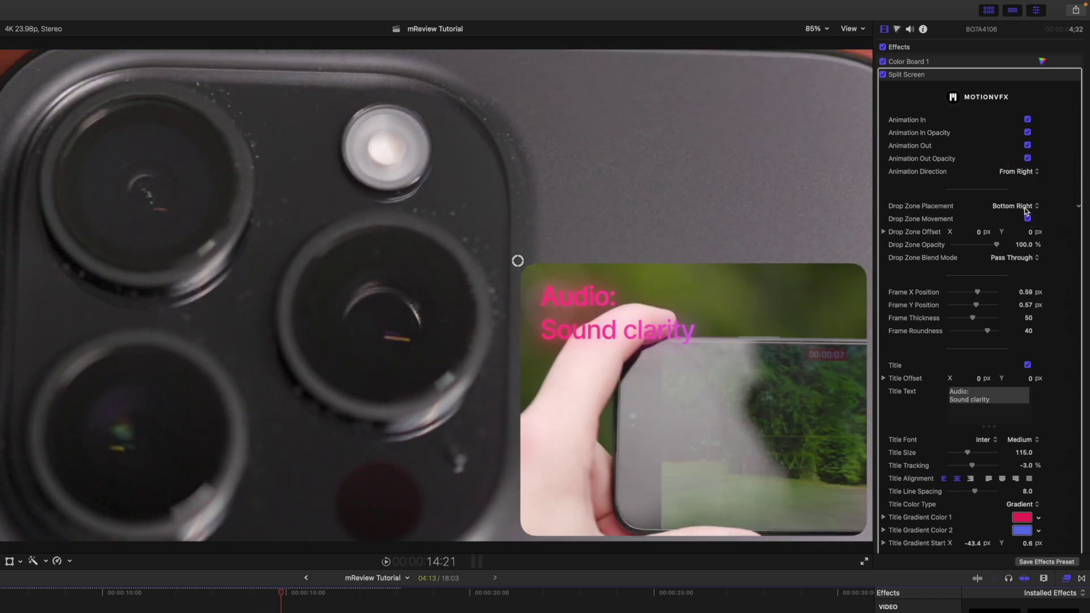
{"action": "left_click", "coordinate": [1027, 211]}
{"action": "left_click", "coordinate": [1022, 196]}
{"action": "left_click", "coordinate": [1025, 208]}
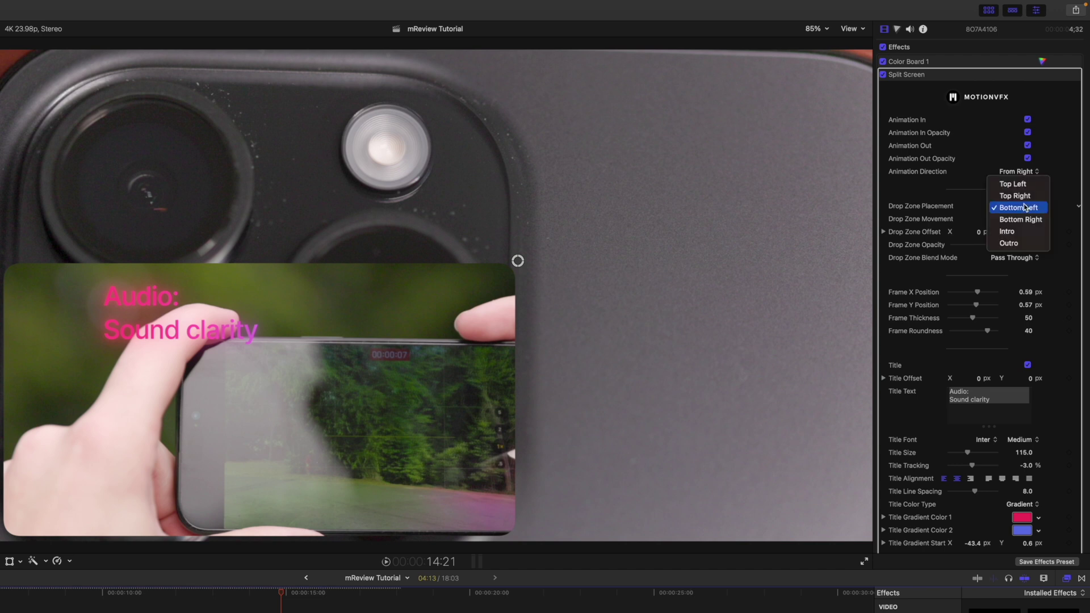
{"action": "left_click", "coordinate": [1023, 196]}
{"action": "left_click", "coordinate": [1026, 209]}
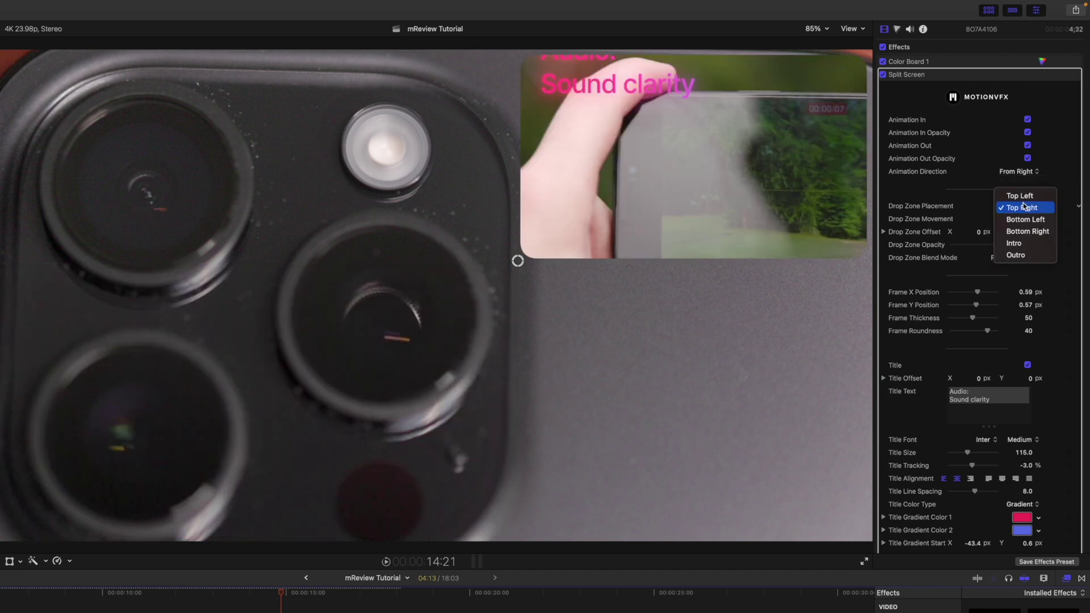
{"action": "left_click", "coordinate": [1024, 194]}
{"action": "left_click", "coordinate": [1024, 206]}
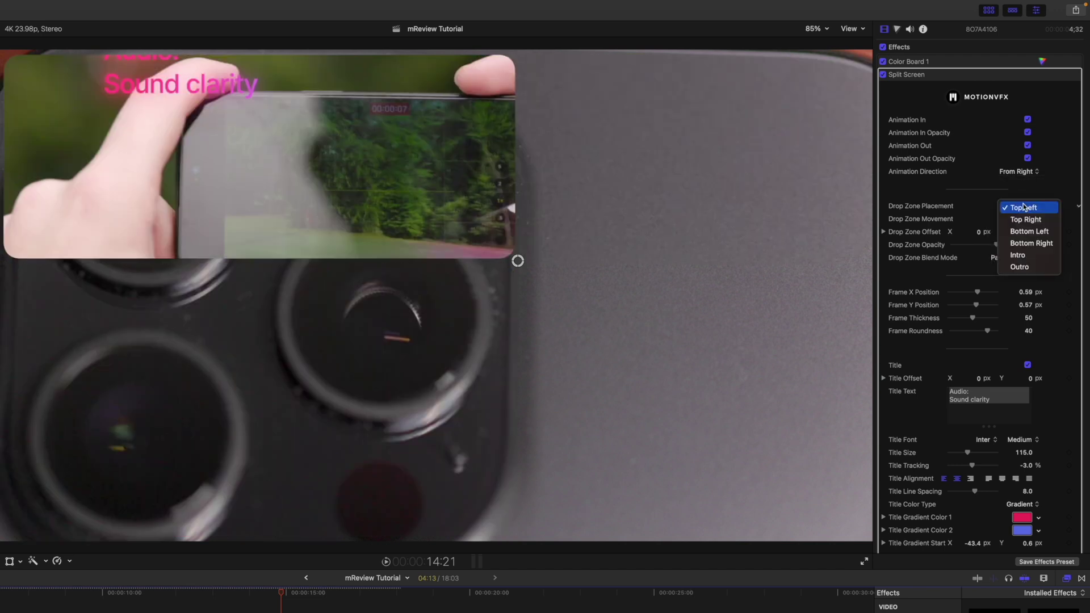
Step: Return the split-screen inset to Bottom Right and turn off its Title checkbox
{"action": "left_click", "coordinate": [1024, 245]}
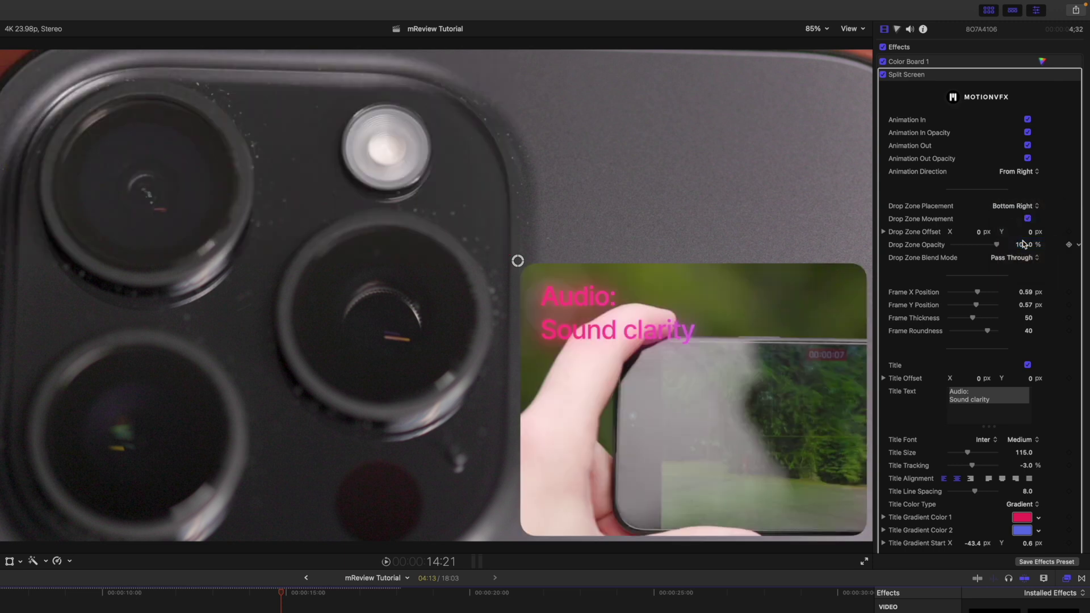
{"action": "scroll", "coordinate": [909, 340], "scroll_direction": "down", "scroll_amount": 5}
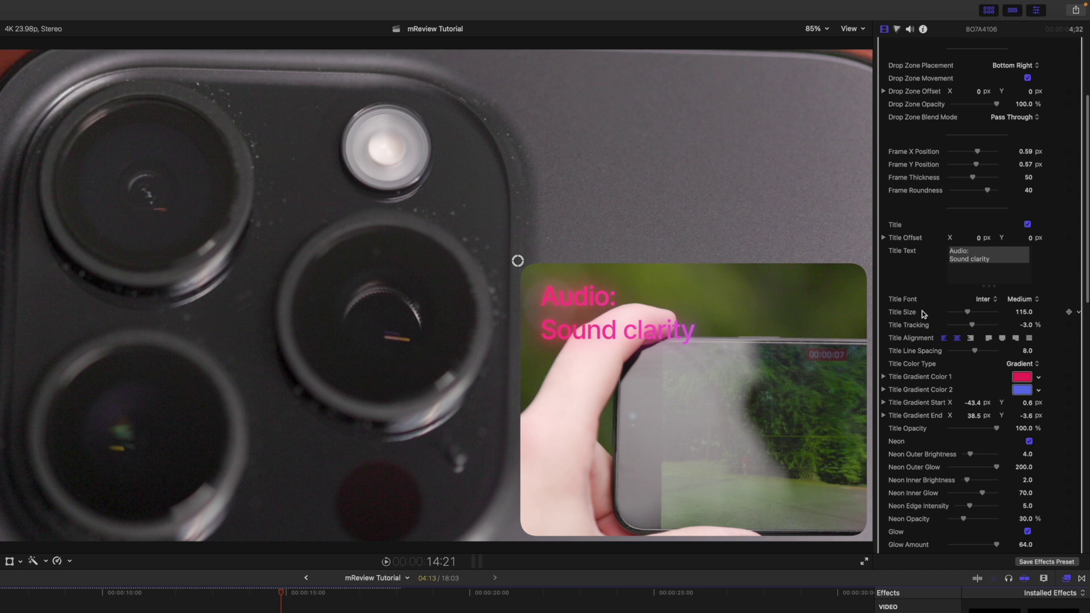
{"action": "scroll", "coordinate": [924, 304], "scroll_direction": "down", "scroll_amount": 1}
{"action": "scroll", "coordinate": [917, 279], "scroll_direction": "up", "scroll_amount": 1}
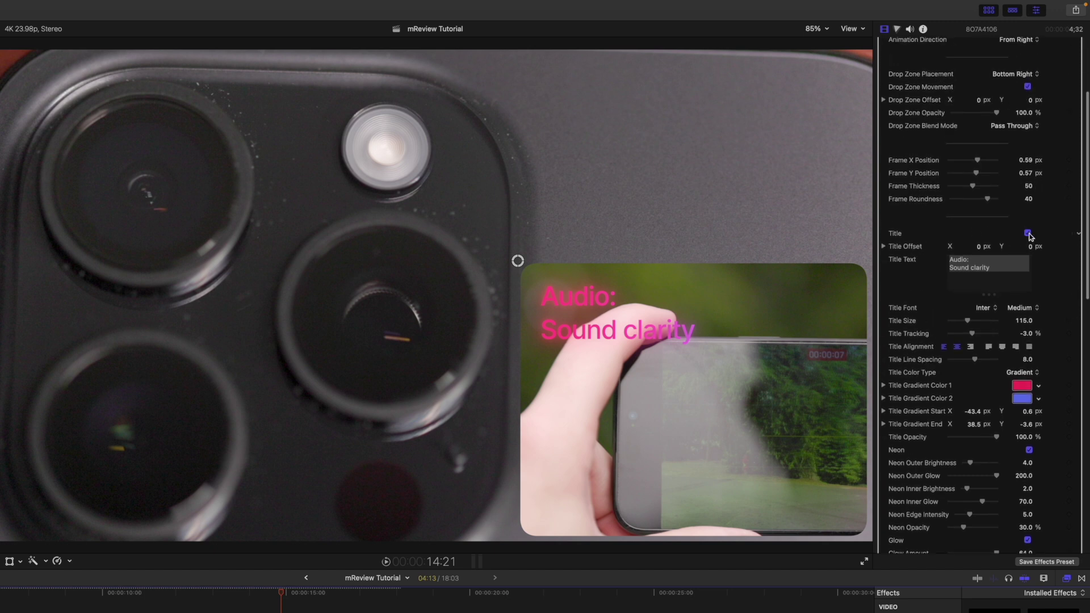
{"action": "left_click", "coordinate": [1028, 233]}
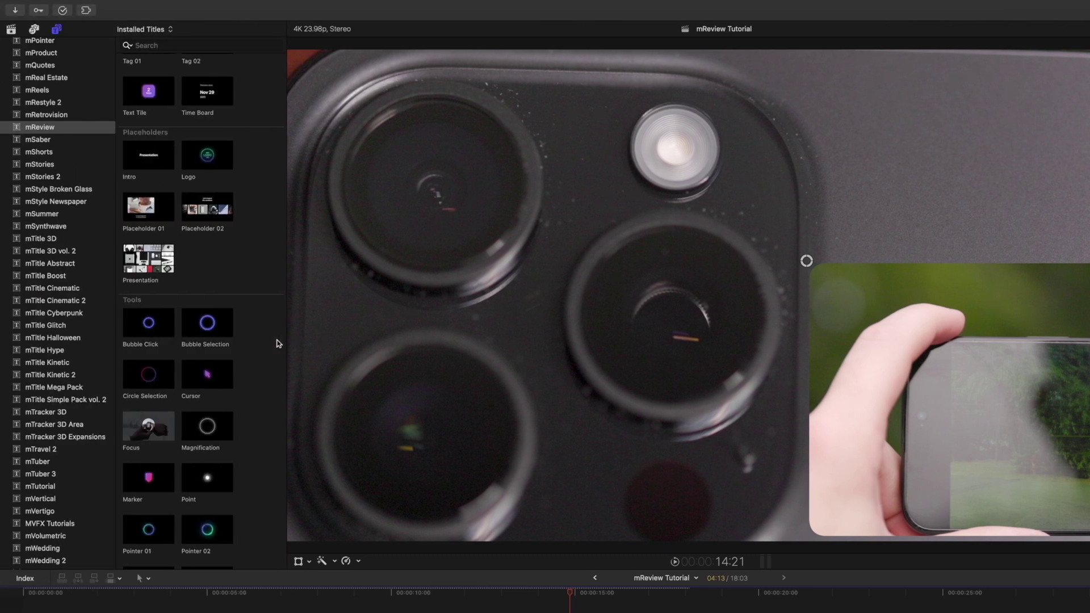
Step: Add a Bubble Selection title above clip 8O7A4106, trimmed to end with it
{"action": "scroll", "coordinate": [270, 320], "scroll_direction": "down", "scroll_amount": 4}
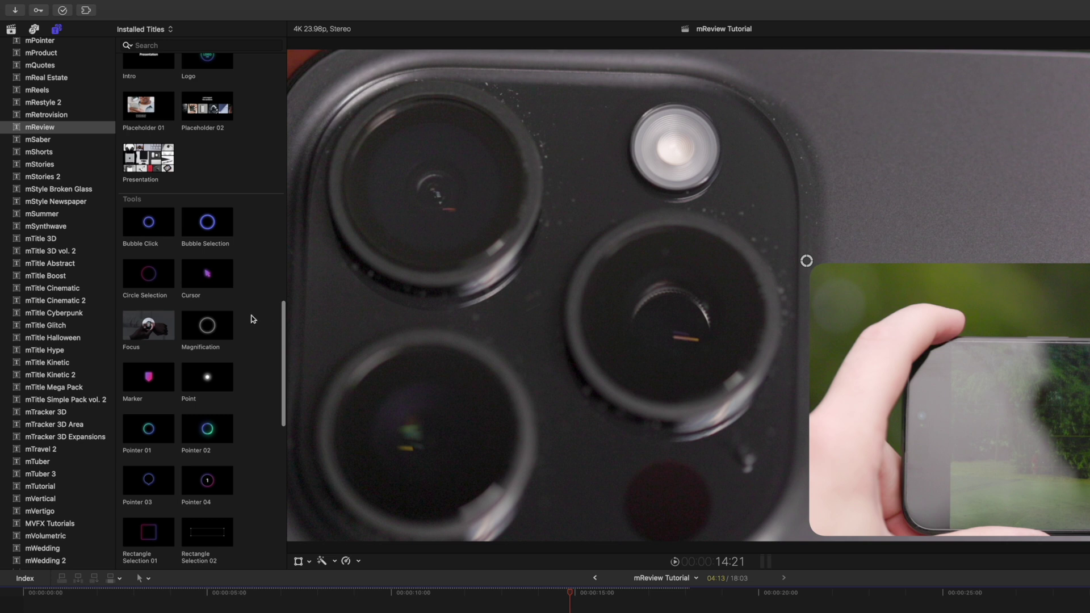
{"action": "scroll", "coordinate": [254, 319], "scroll_direction": "down", "scroll_amount": 1}
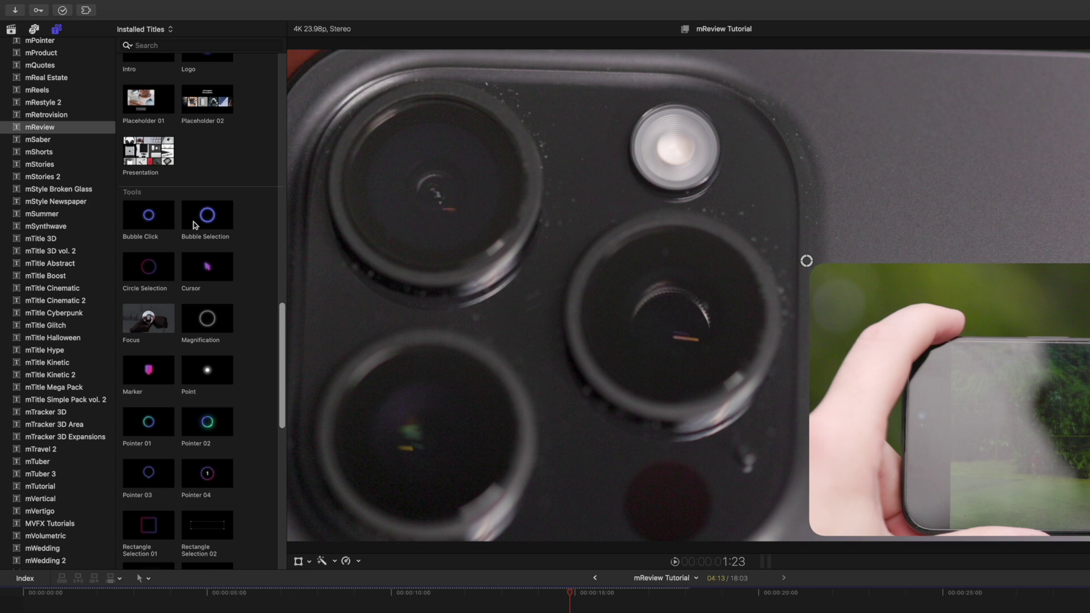
{"action": "mouse_move", "coordinate": [195, 225]}
{"action": "left_mouse_down"}
{"action": "mouse_move", "coordinate": [305, 320]}
{"action": "mouse_move", "coordinate": [474, 571]}
{"action": "mouse_move", "coordinate": [522, 597]}
{"action": "left_mouse_up"}
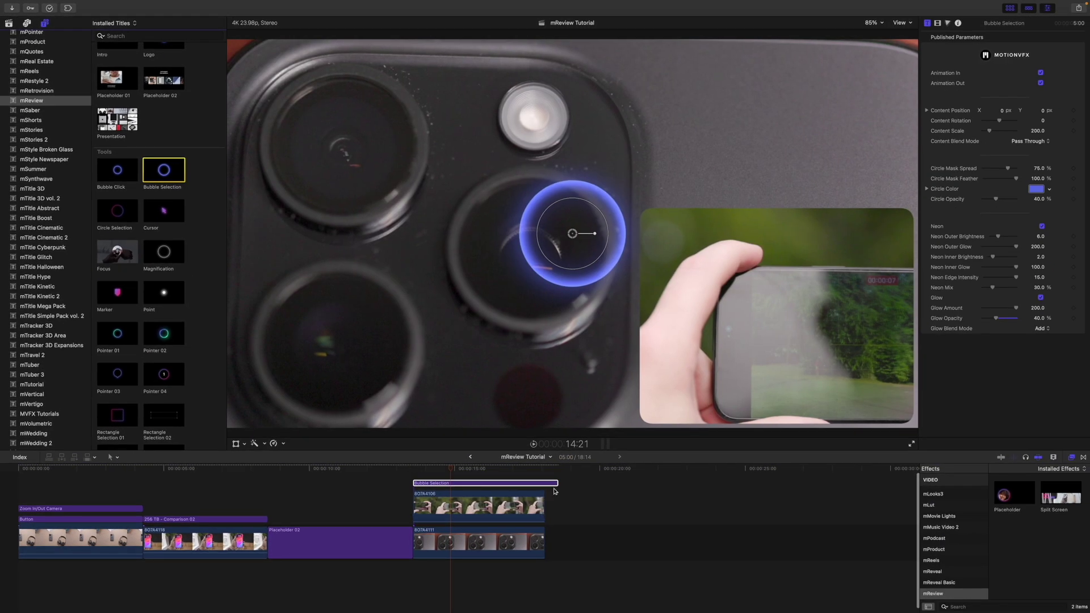
{"action": "left_click_drag", "start_coordinate": [557, 483], "coordinate": [544, 484]}
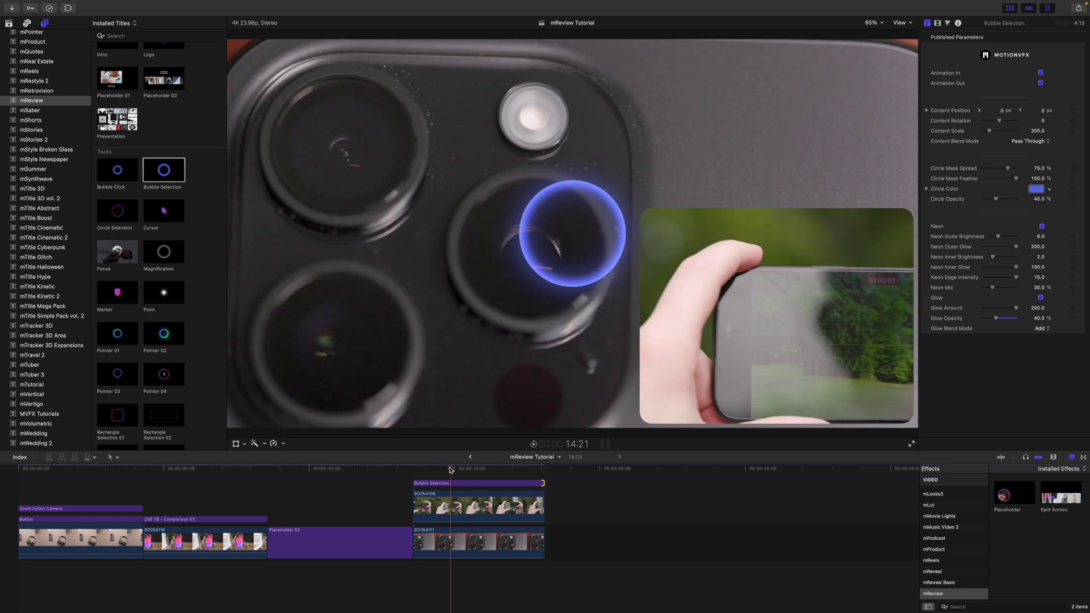
Step: Move the bubble circle onto the middle camera lens and fine-tune its position
{"action": "left_click", "coordinate": [464, 470]}
{"action": "left_click", "coordinate": [470, 484]}
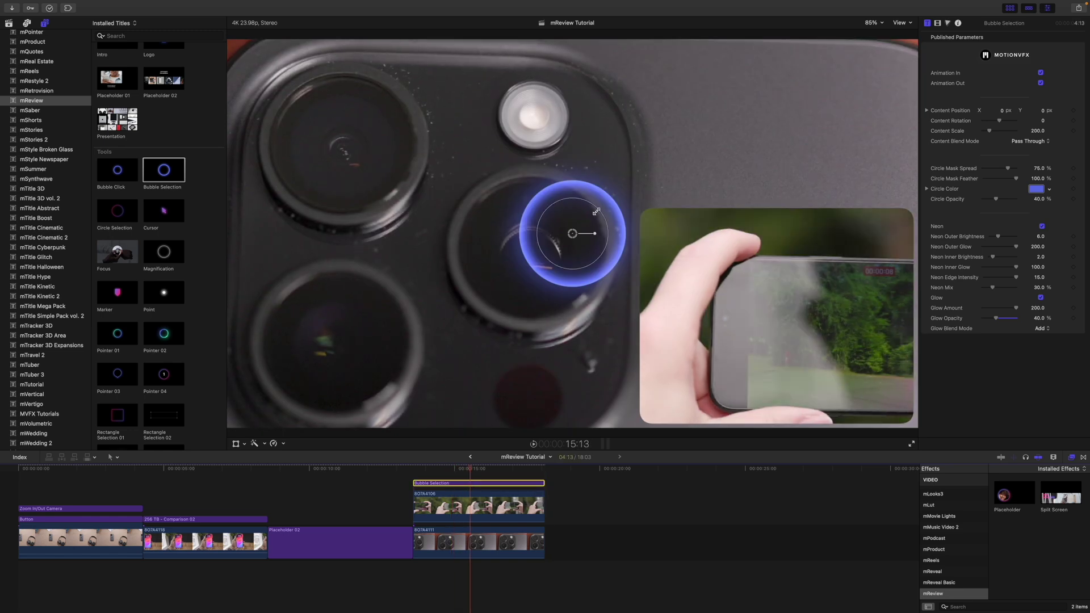
{"action": "left_click_drag", "start_coordinate": [574, 233], "coordinate": [574, 192]}
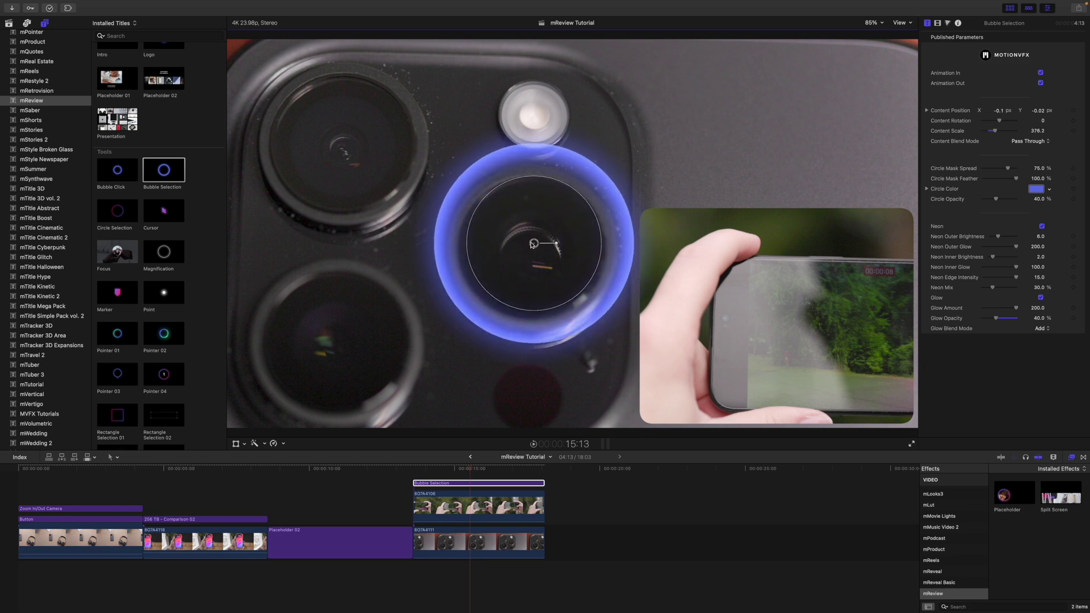
{"action": "left_click_drag", "start_coordinate": [533, 243], "coordinate": [530, 247]}
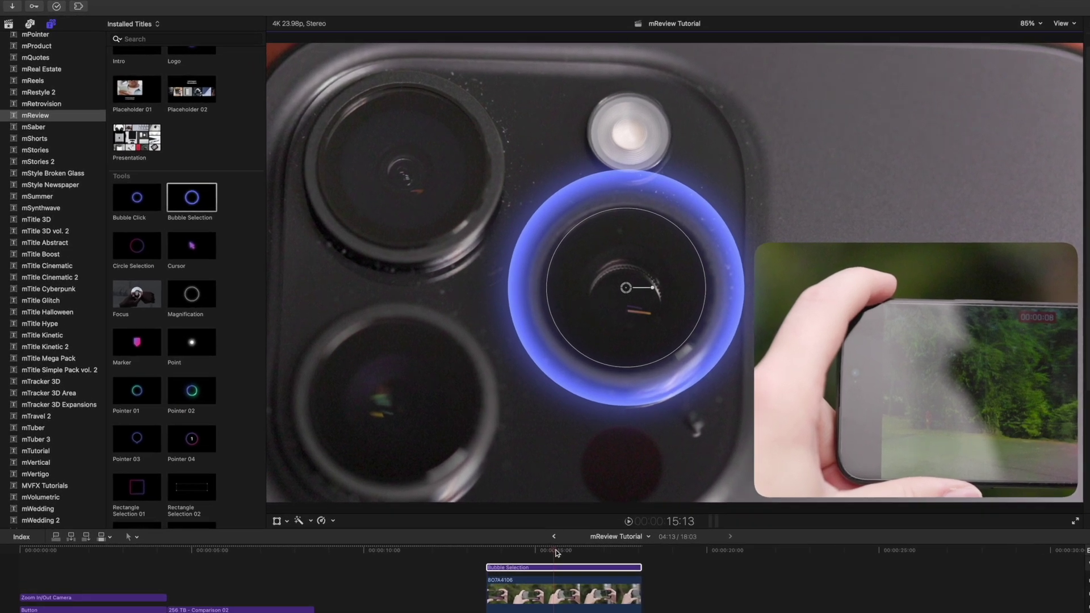
Step: Add a Callout 02 title above the bubble, trimmed to the bubble's length
{"action": "scroll", "coordinate": [238, 405], "scroll_direction": "down", "scroll_amount": 10}
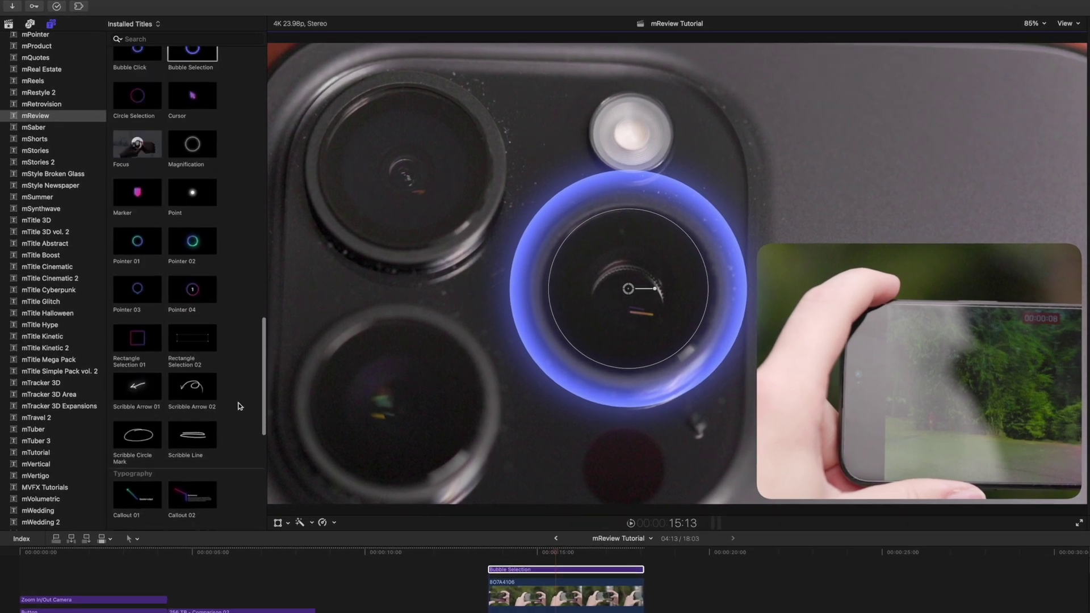
{"action": "scroll", "coordinate": [238, 406], "scroll_direction": "down", "scroll_amount": 5}
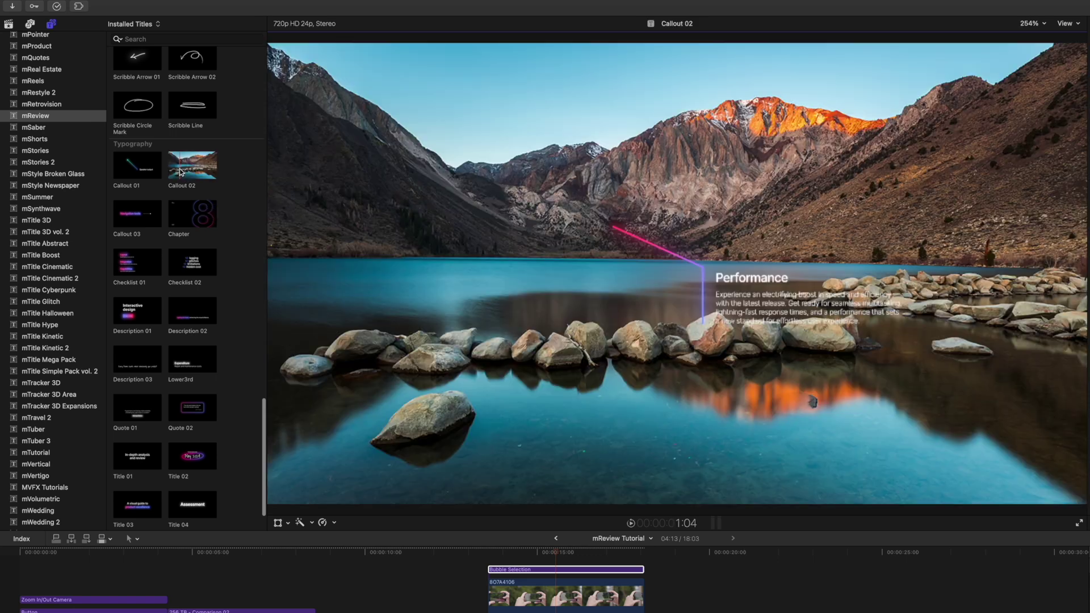
{"action": "left_click_drag", "start_coordinate": [179, 172], "coordinate": [493, 555]}
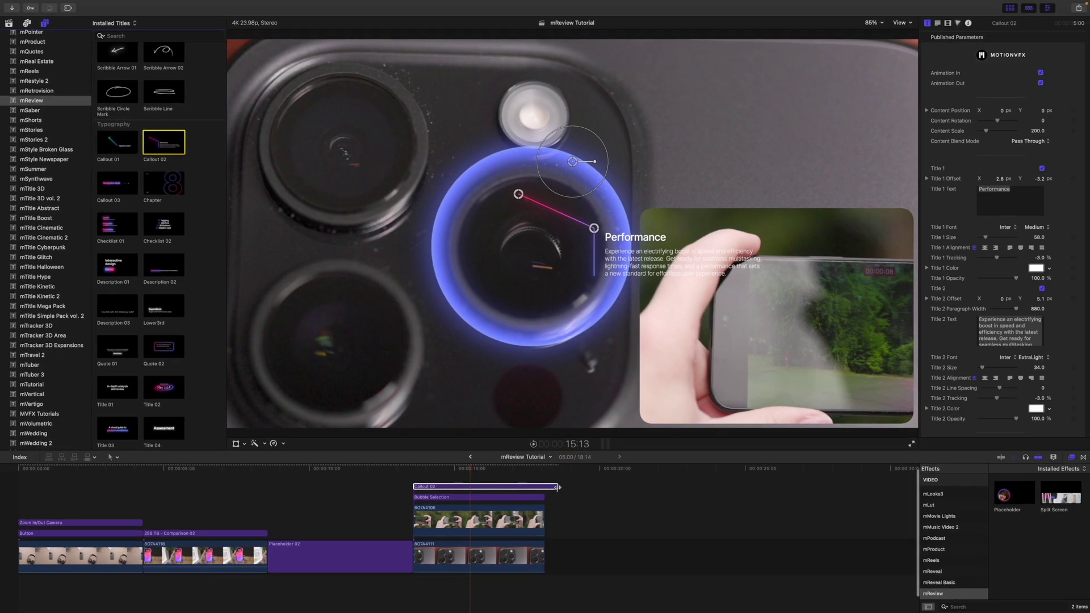
{"action": "left_click_drag", "start_coordinate": [559, 488], "coordinate": [544, 487]}
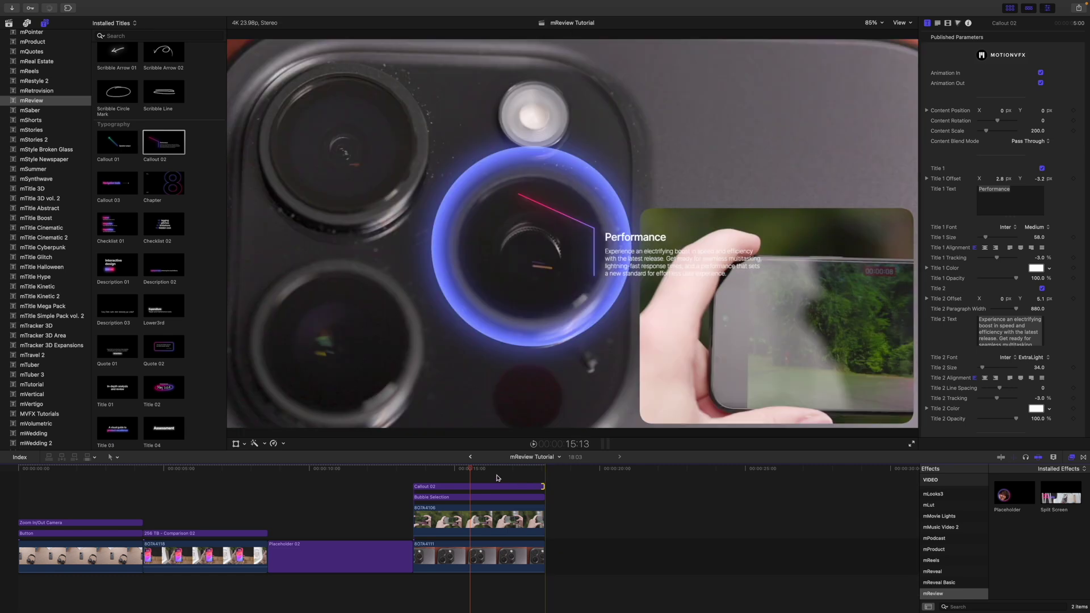
Step: Move the callout up-right, point its line into the lens centre, and nudge the text down
{"action": "left_click", "coordinate": [468, 490]}
{"action": "left_click_drag", "start_coordinate": [573, 162], "coordinate": [618, 133]}
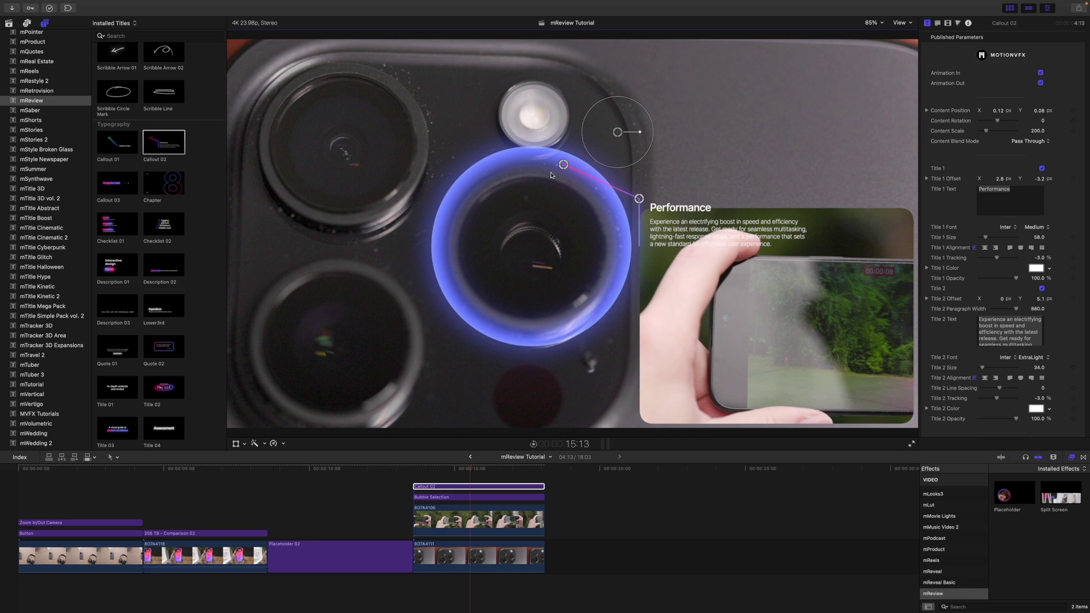
{"action": "left_click_drag", "start_coordinate": [559, 171], "coordinate": [535, 249]}
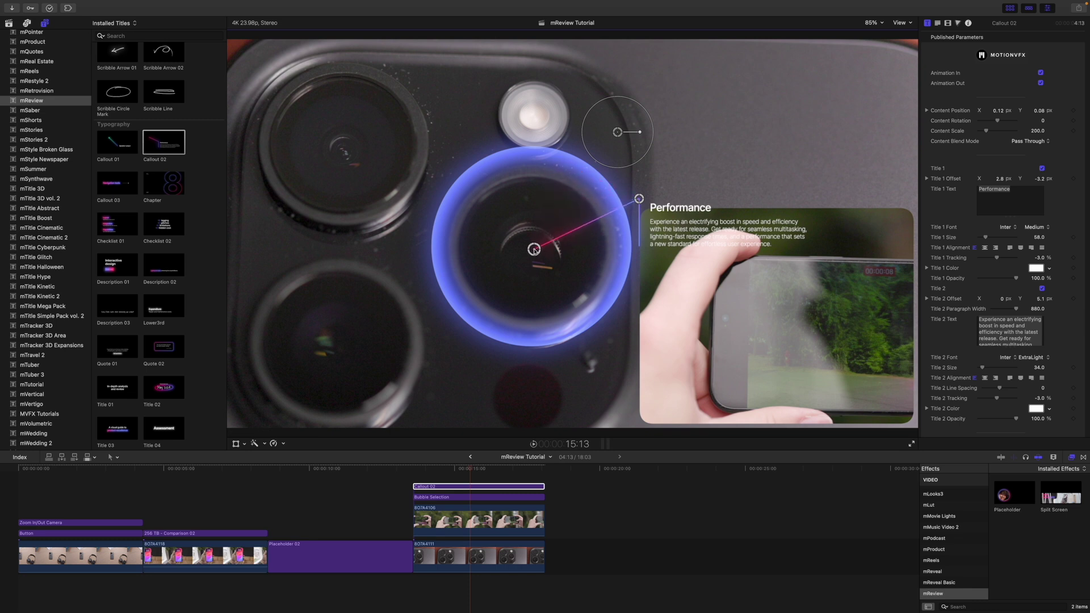
{"action": "left_click_drag", "start_coordinate": [640, 199], "coordinate": [639, 208]}
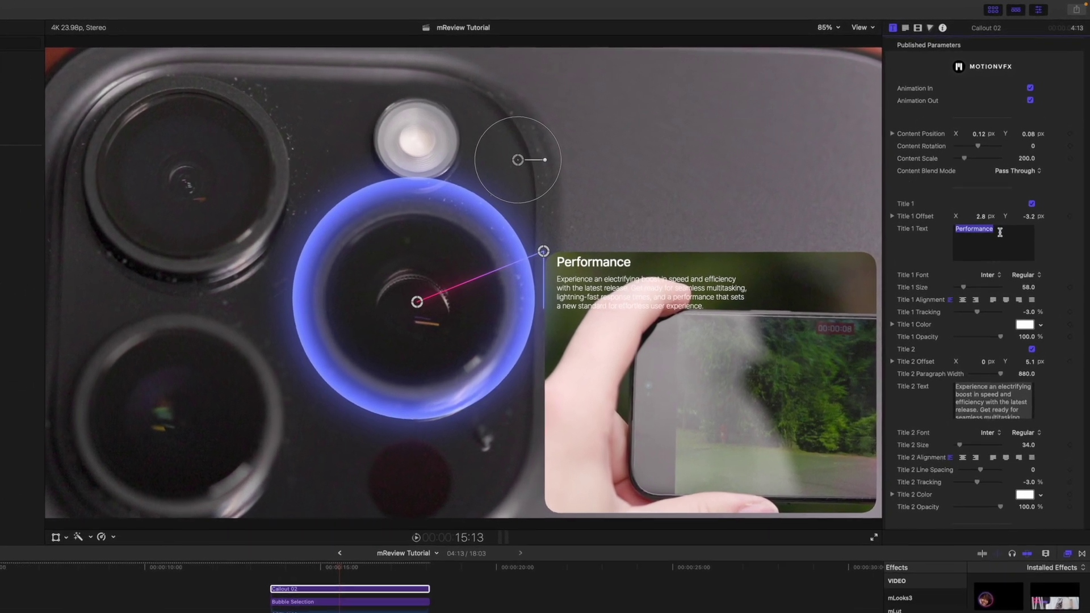
Step: Set the callout title to 'New Primary Camera' and the subtitle to '48 mp / Prores LOG / 4k'
{"action": "left_click", "coordinate": [1021, 190]}
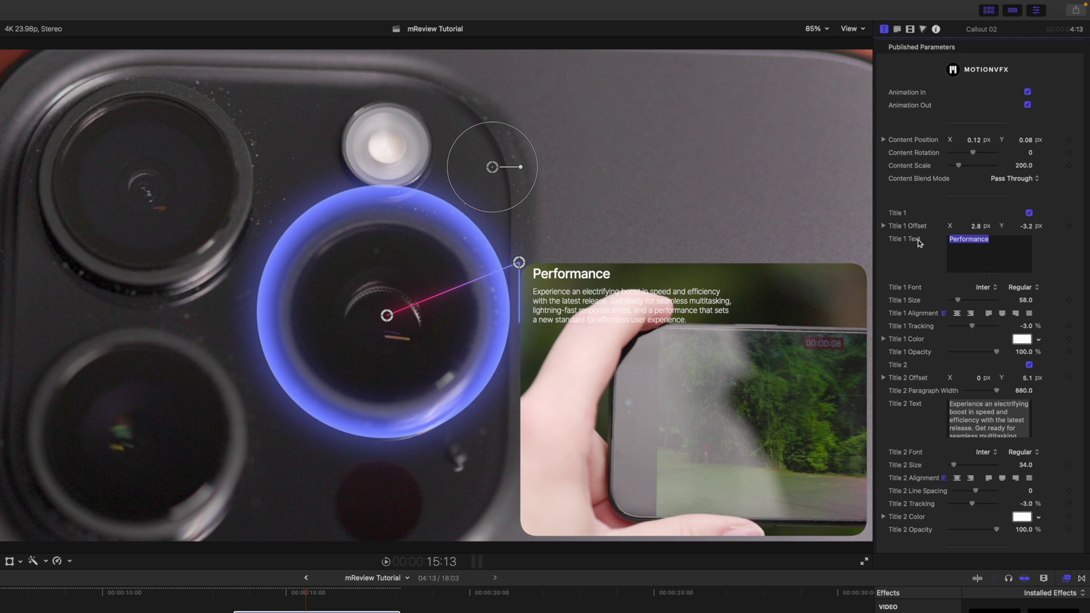
{"action": "type", "text": "New Primary Camera"}
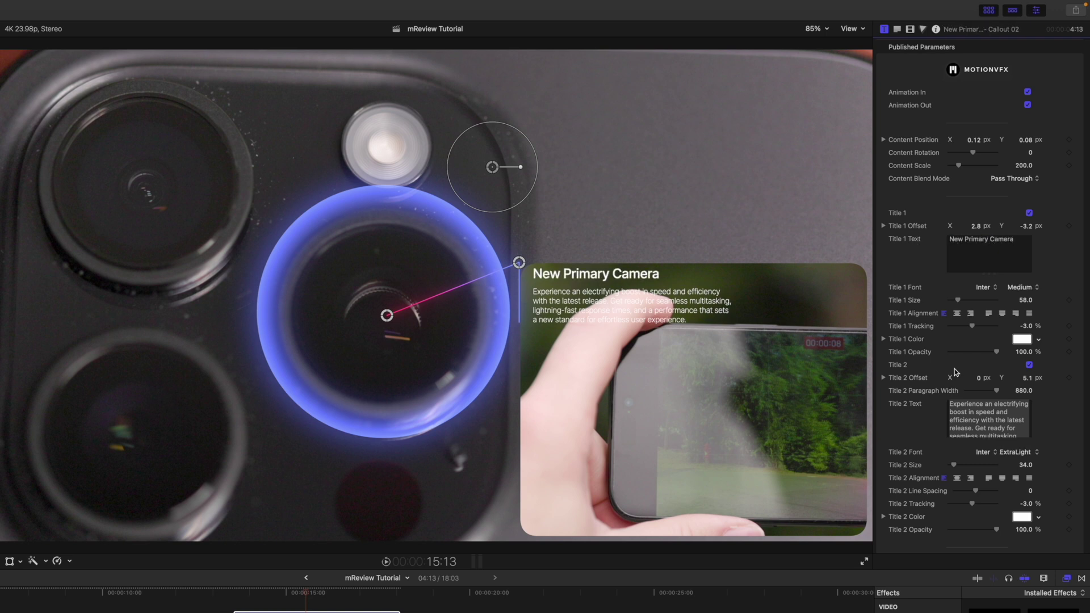
{"action": "scroll", "coordinate": [955, 370], "scroll_direction": "down", "scroll_amount": 2}
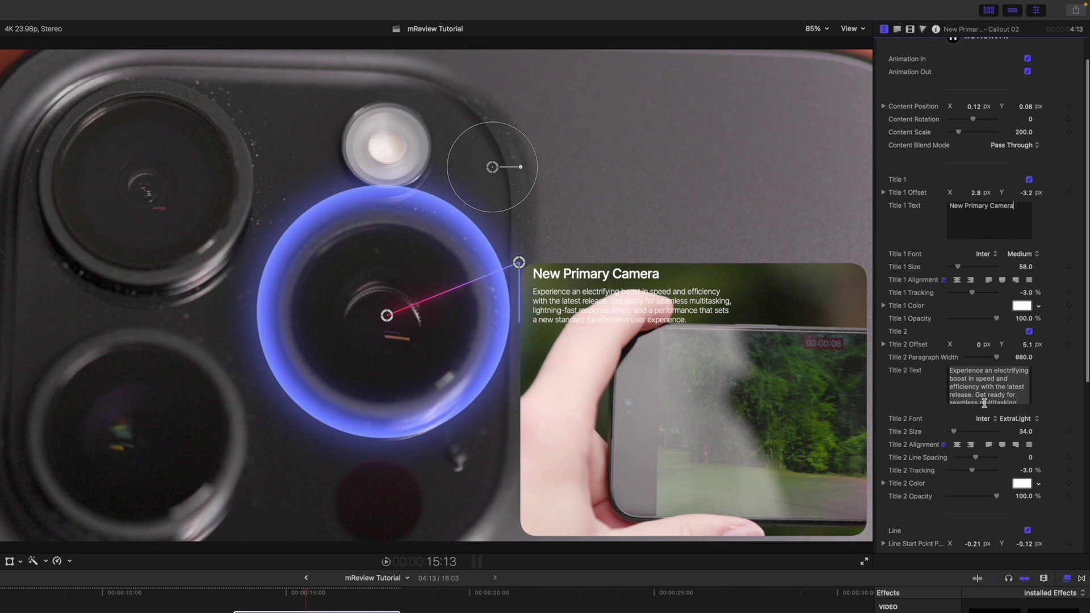
{"action": "left_click_drag", "start_coordinate": [984, 409], "coordinate": [922, 357]}
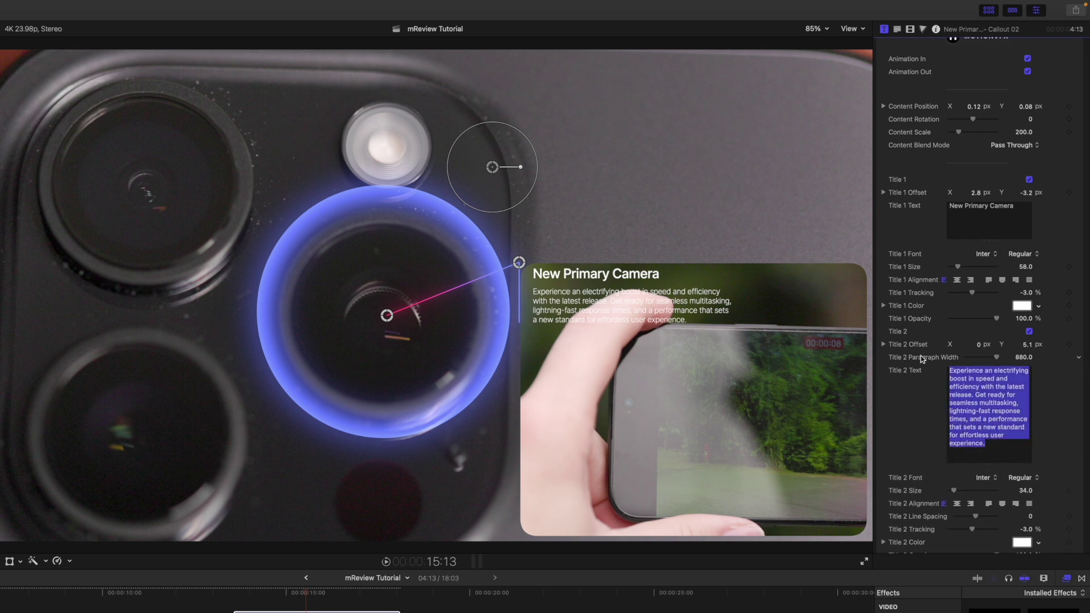
{"action": "type", "text": "48 mp"}
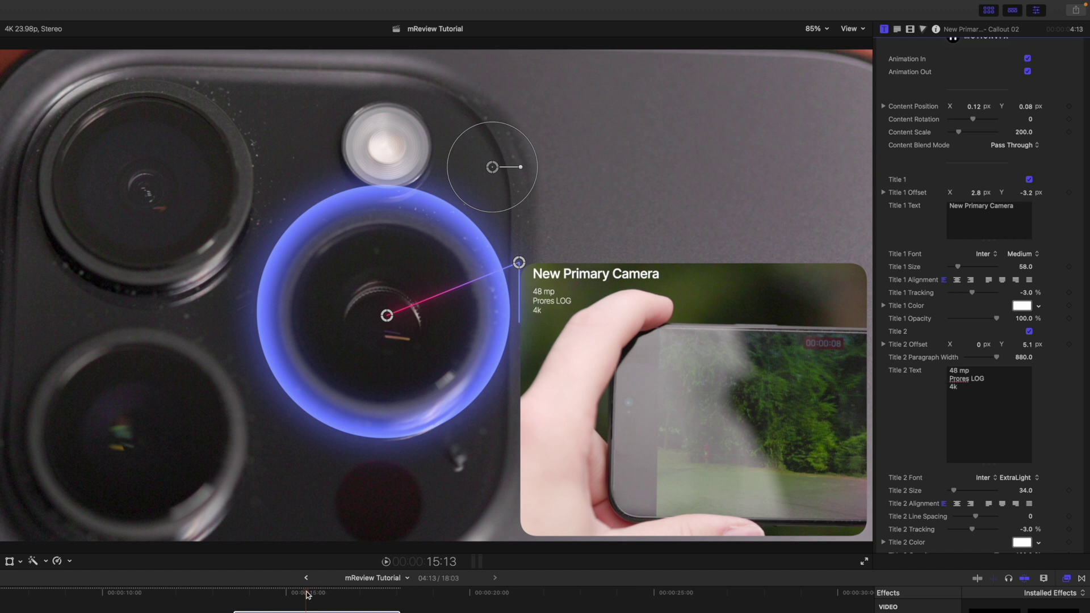
{"action": "mouse_move", "coordinate": [307, 595]}
{"action": "left_mouse_down"}
{"action": "mouse_move", "coordinate": [239, 601]}
{"action": "mouse_move", "coordinate": [368, 610]}
{"action": "mouse_move", "coordinate": [306, 605]}
{"action": "left_mouse_up"}
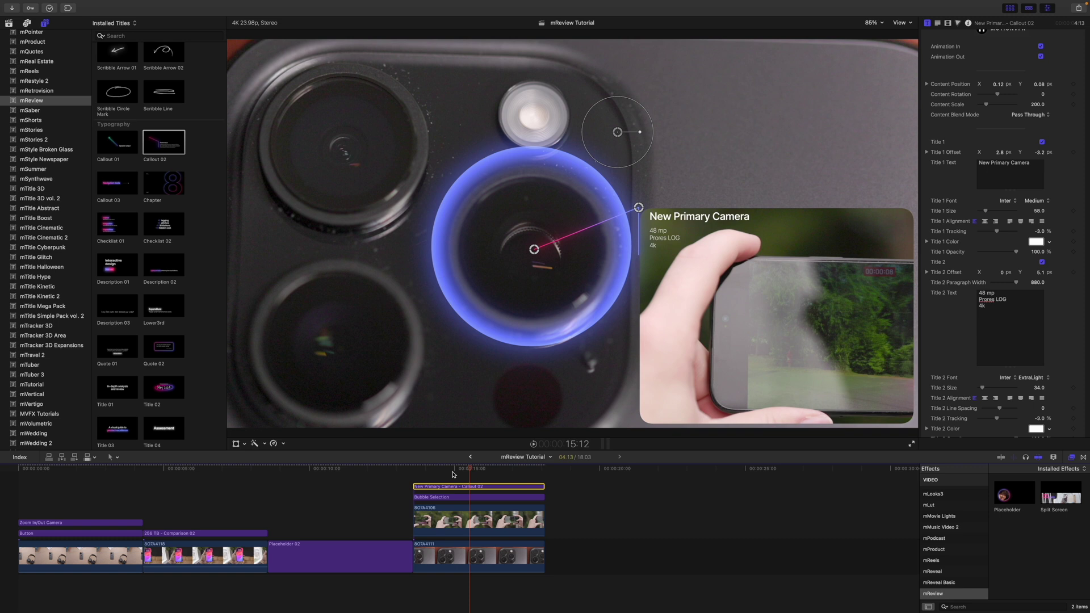
Step: Make compound clips of the last four-clip stack, B07A4118 with its title, and the first clip's stack
{"action": "left_click_drag", "start_coordinate": [454, 475], "coordinate": [468, 550]}
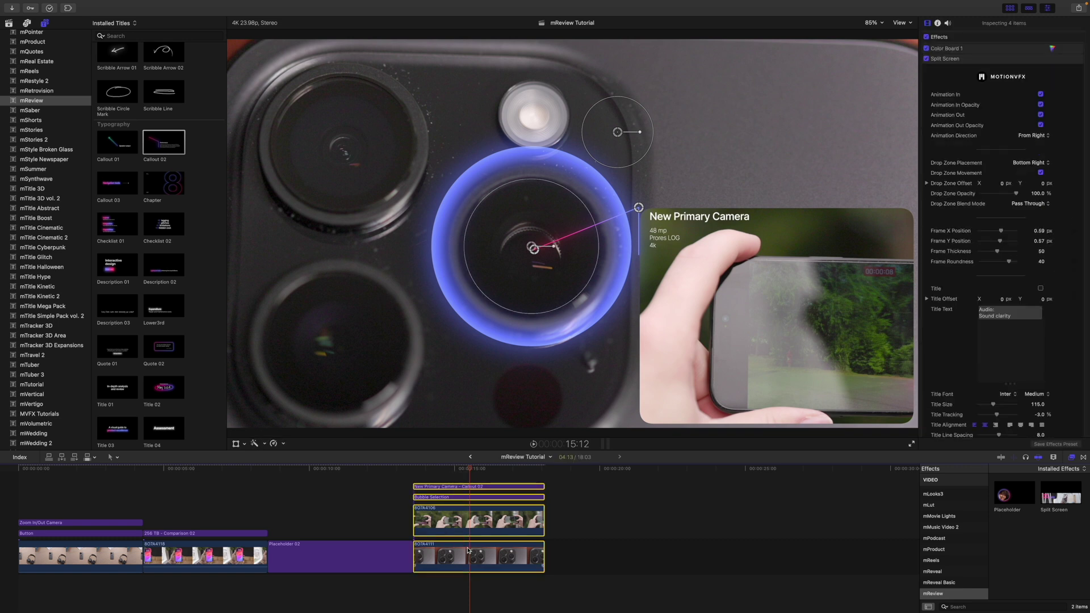
{"action": "key", "text": "alt+g"}
{"action": "key", "text": "Return"}
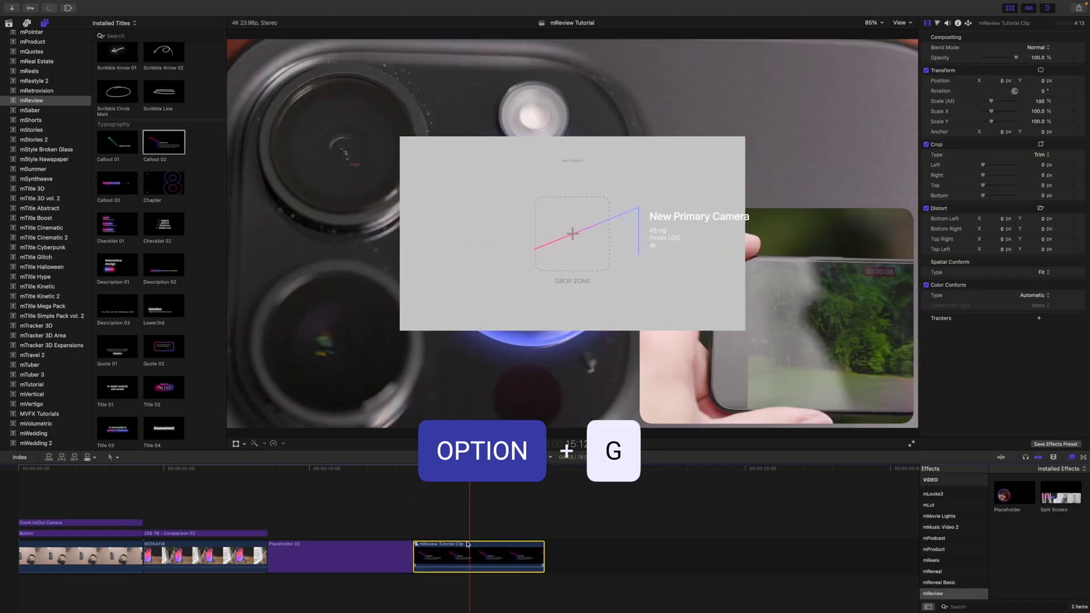
{"action": "left_click", "coordinate": [196, 554]}
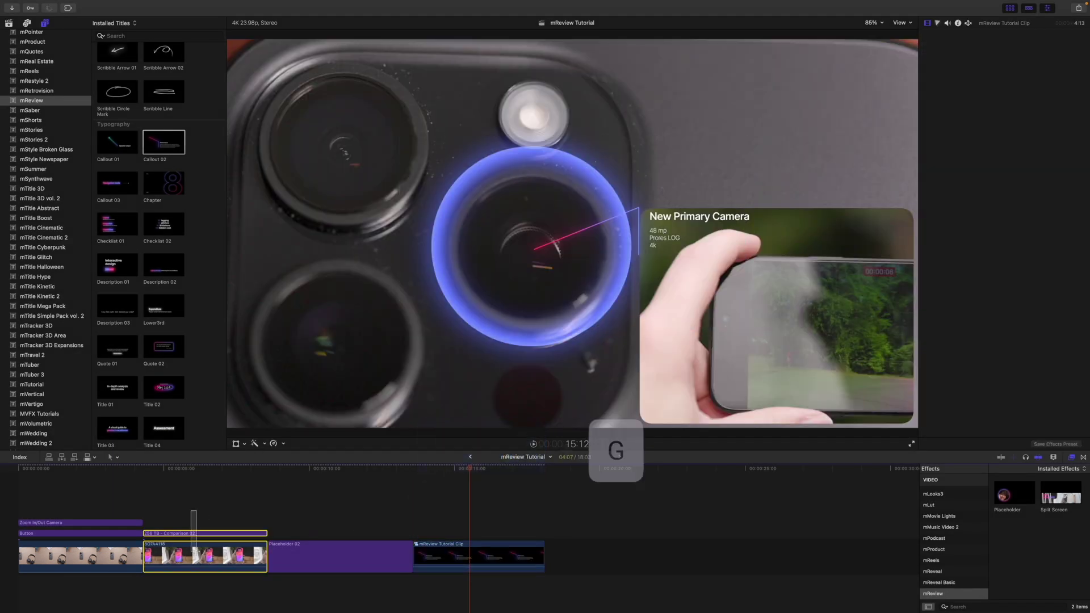
{"action": "key", "text": "alt+g"}
{"action": "key", "text": "Return"}
{"action": "left_click", "coordinate": [80, 522]}
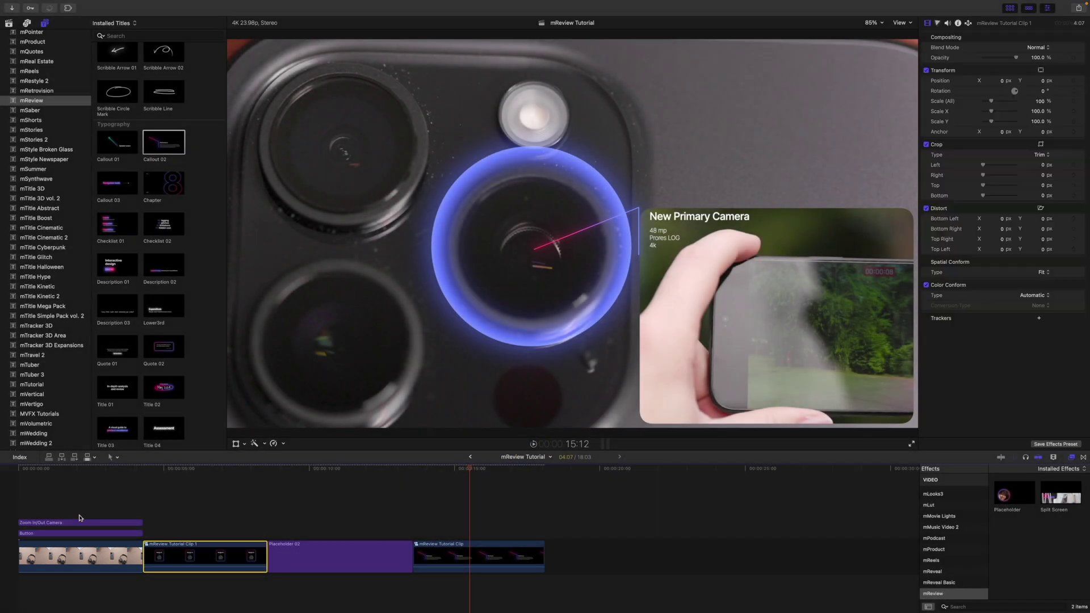
{"action": "key", "text": "alt+g"}
Step: Confirm the last compound clip and bring up the mReview transition collection
{"action": "key", "text": "Return"}
{"action": "left_click", "coordinate": [1083, 457]}
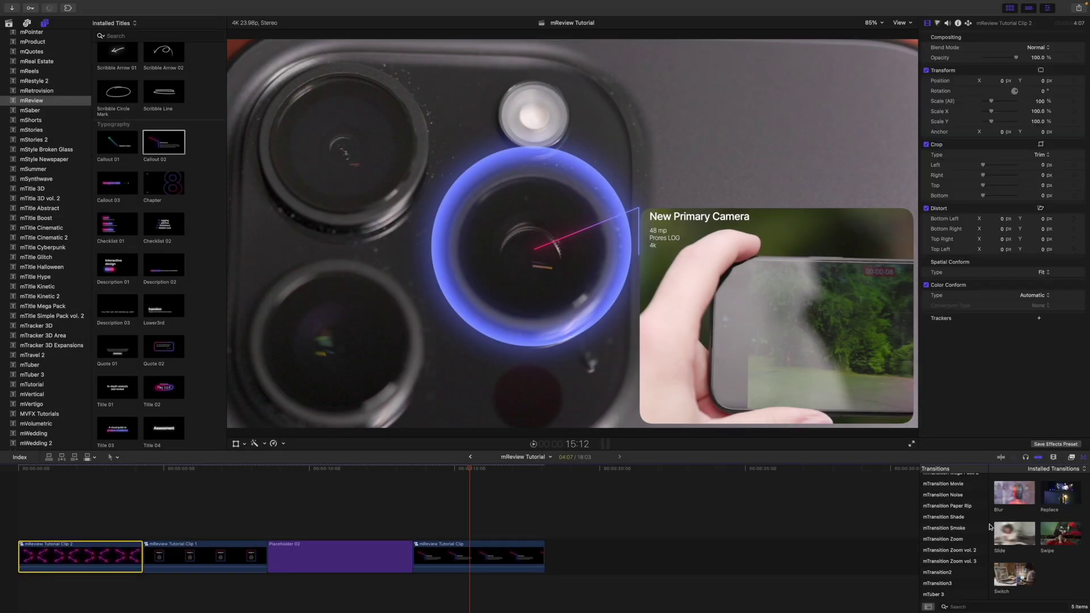
{"action": "scroll", "coordinate": [960, 551], "scroll_direction": "up", "scroll_amount": 10}
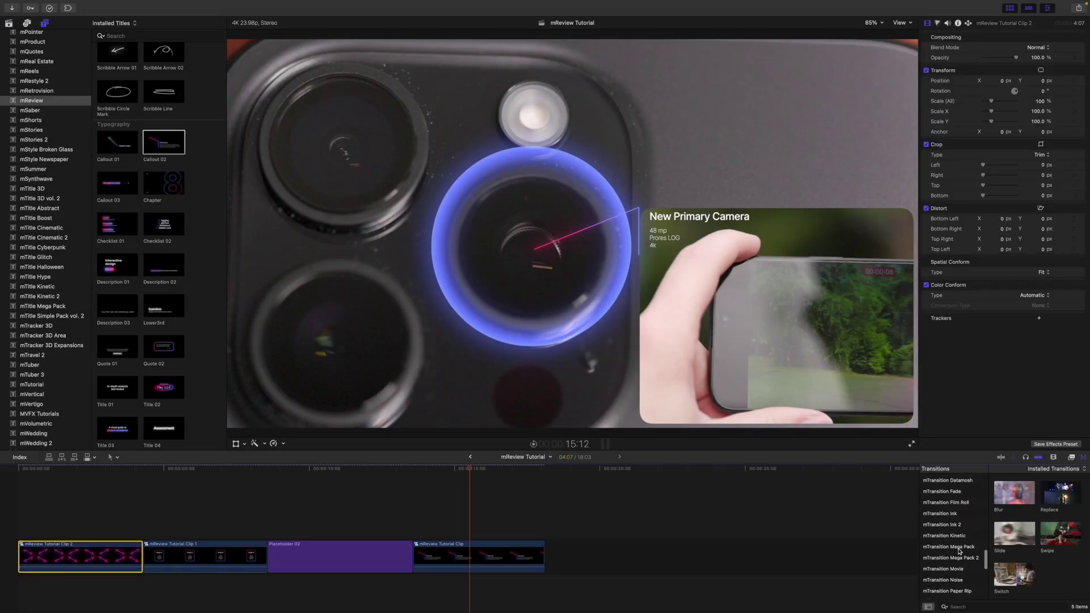
{"action": "scroll", "coordinate": [959, 551], "scroll_direction": "up", "scroll_amount": 3}
{"action": "left_click", "coordinate": [945, 511]}
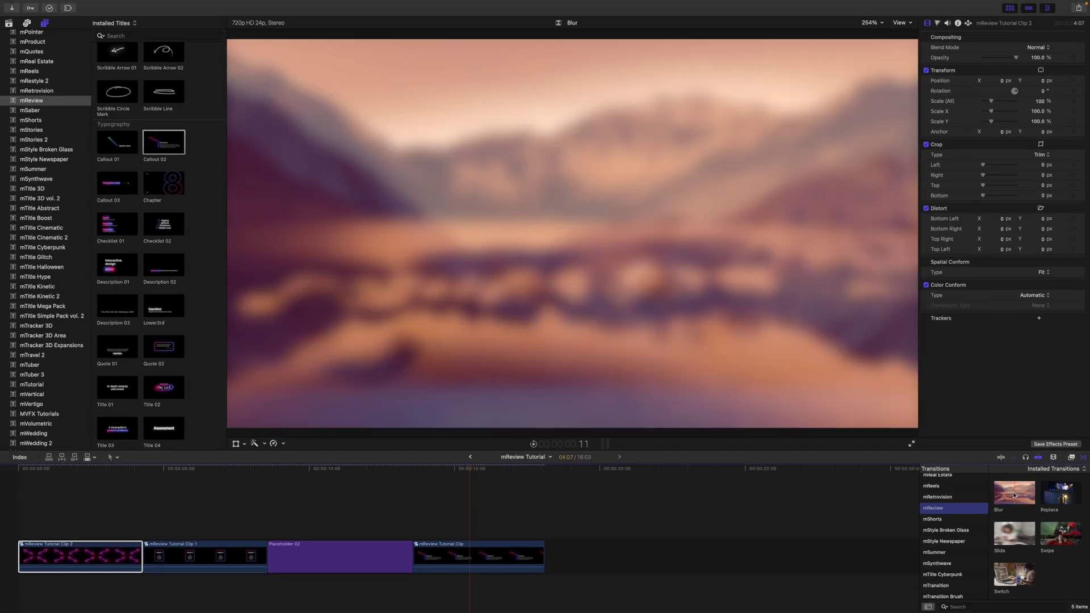
Step: Place mReview Blur, Replace and a third transition at the three edit points, accepting the trims
{"action": "left_click_drag", "start_coordinate": [1015, 494], "coordinate": [144, 563]}
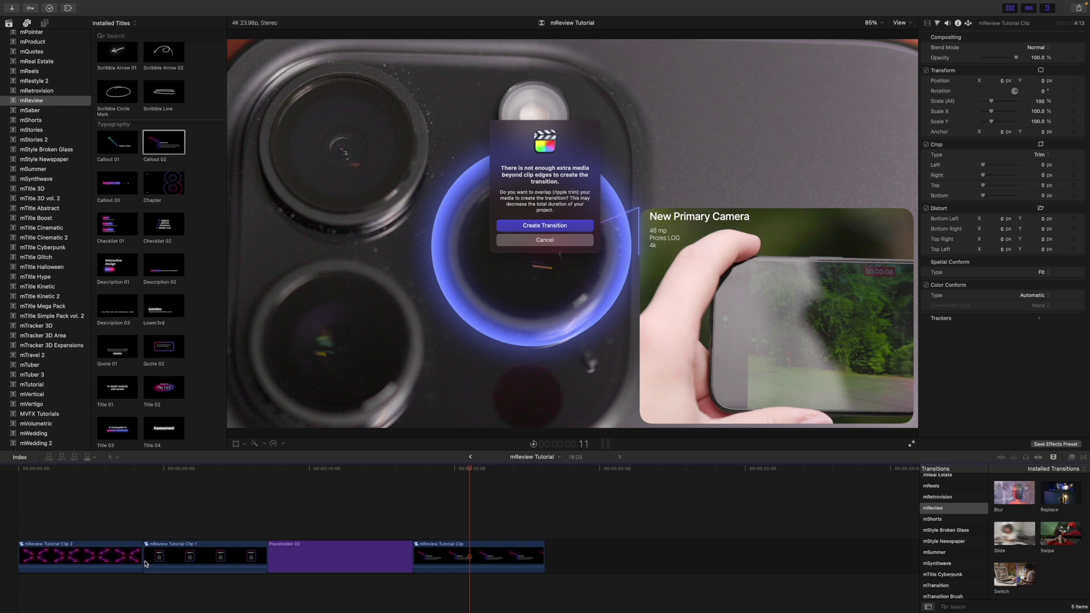
{"action": "key", "text": "Return"}
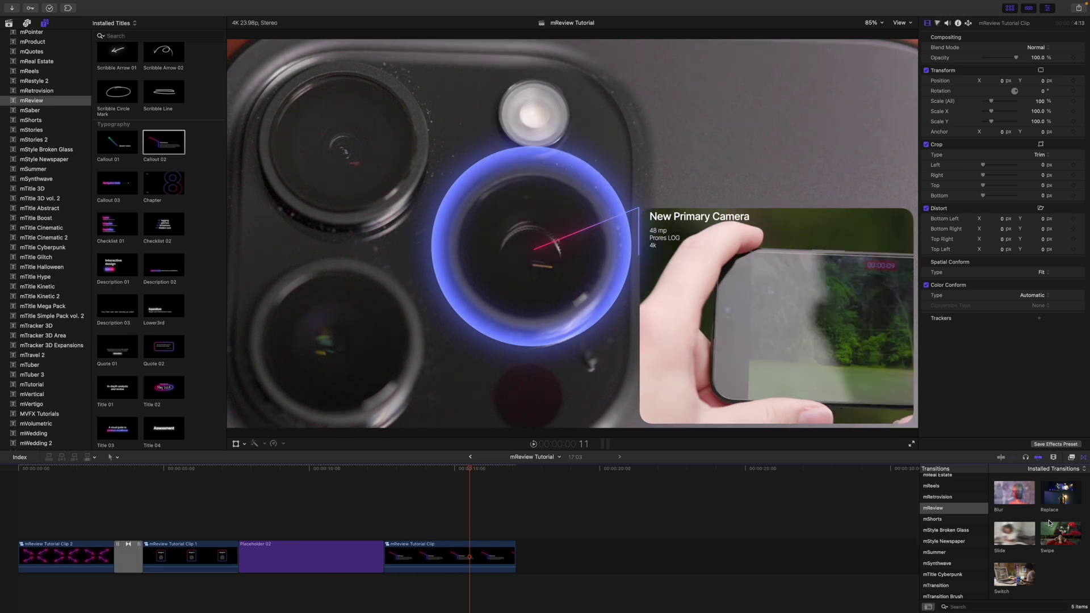
{"action": "left_click_drag", "start_coordinate": [1058, 500], "coordinate": [242, 563]}
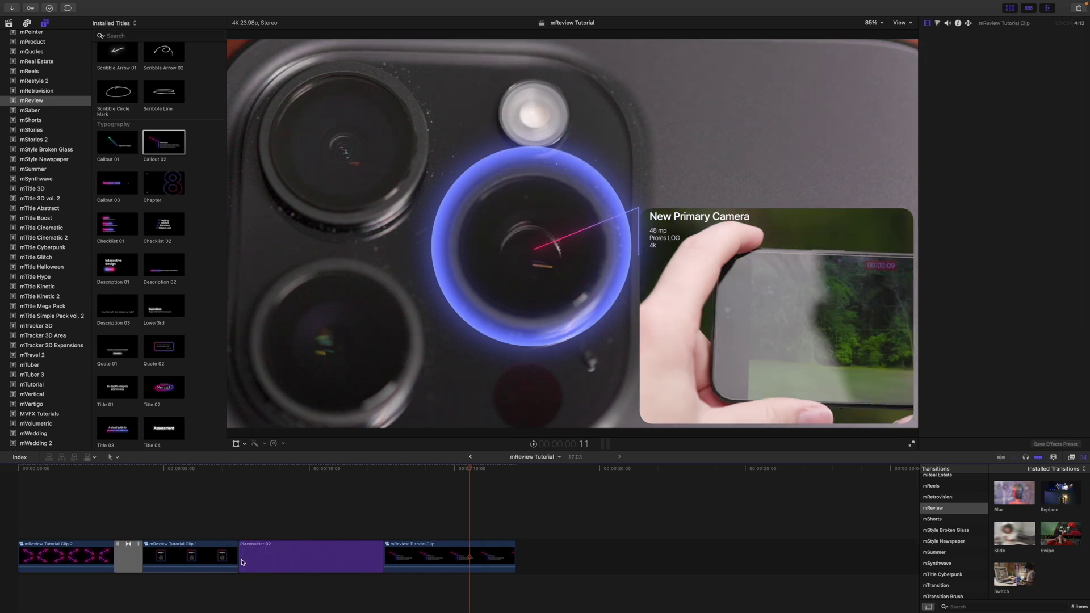
{"action": "key", "text": "Return"}
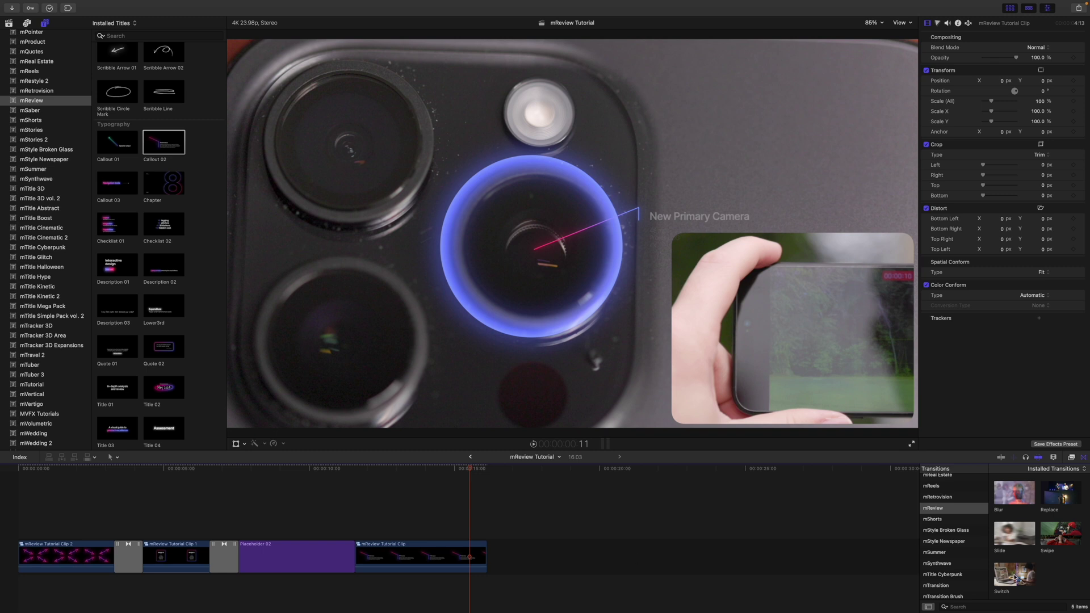
{"action": "left_click_drag", "start_coordinate": [1015, 577], "coordinate": [340, 558]}
{"action": "left_click_drag", "start_coordinate": [126, 468], "coordinate": [16, 487]}
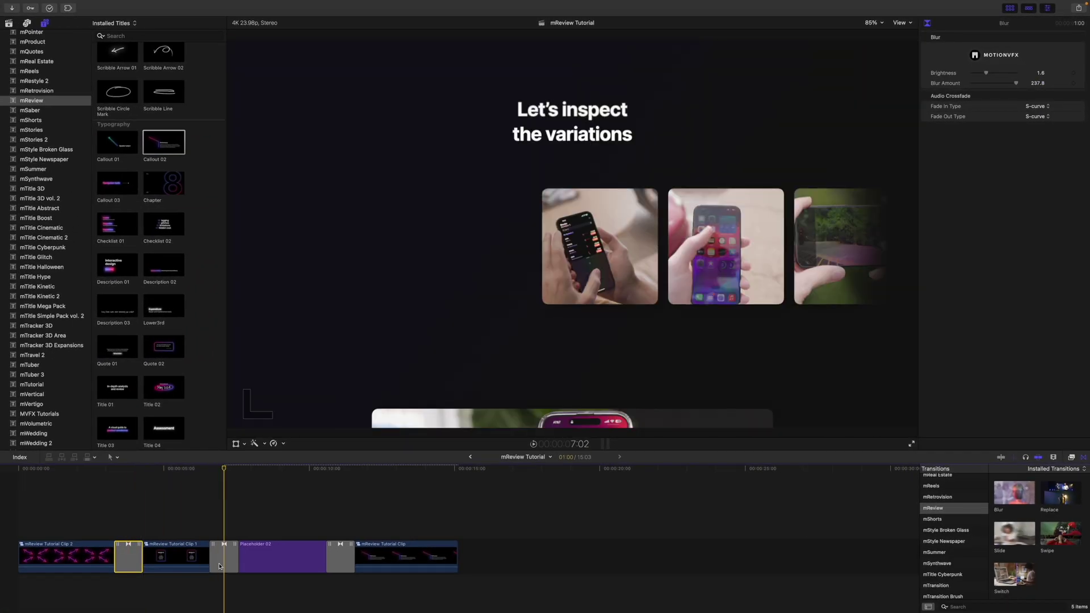
Step: Select the Replace transition into Placeholder 02 and play it back to preview
{"action": "left_click", "coordinate": [219, 566]}
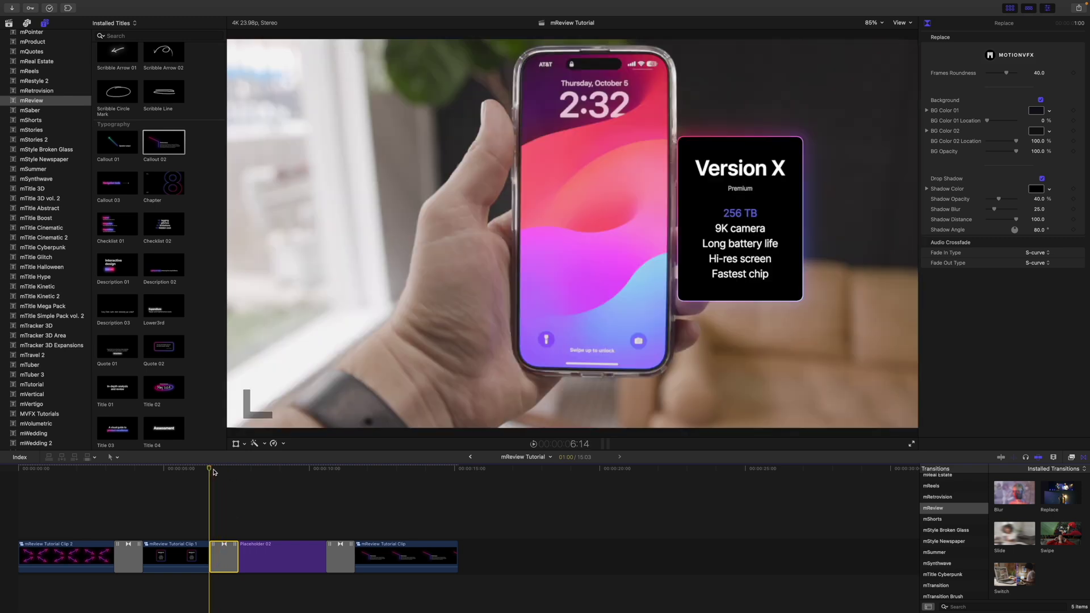
{"action": "key", "text": "space"}
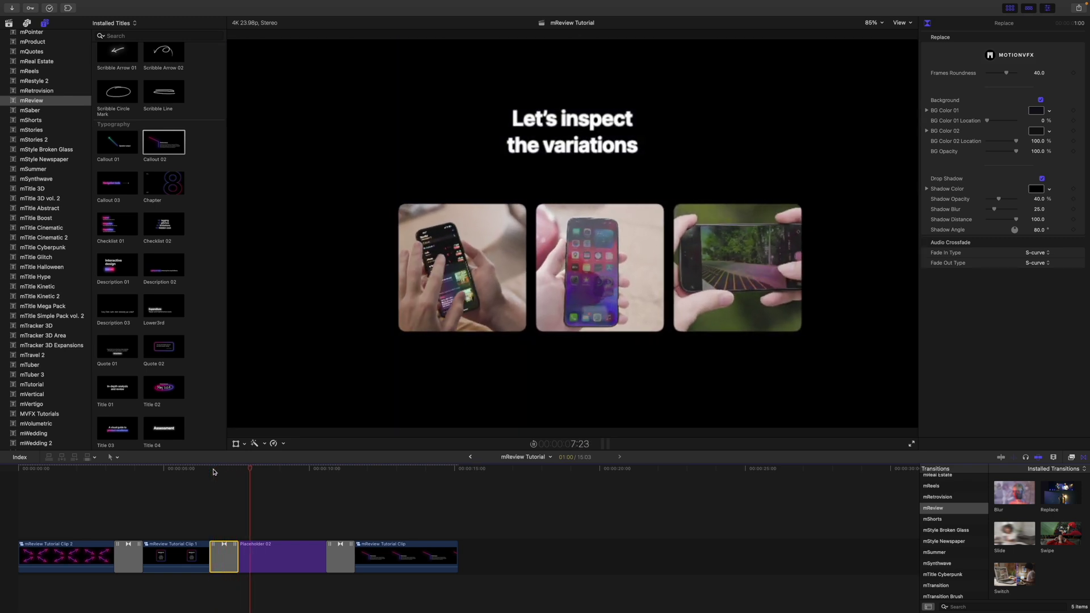
{"action": "left_click", "coordinate": [225, 476]}
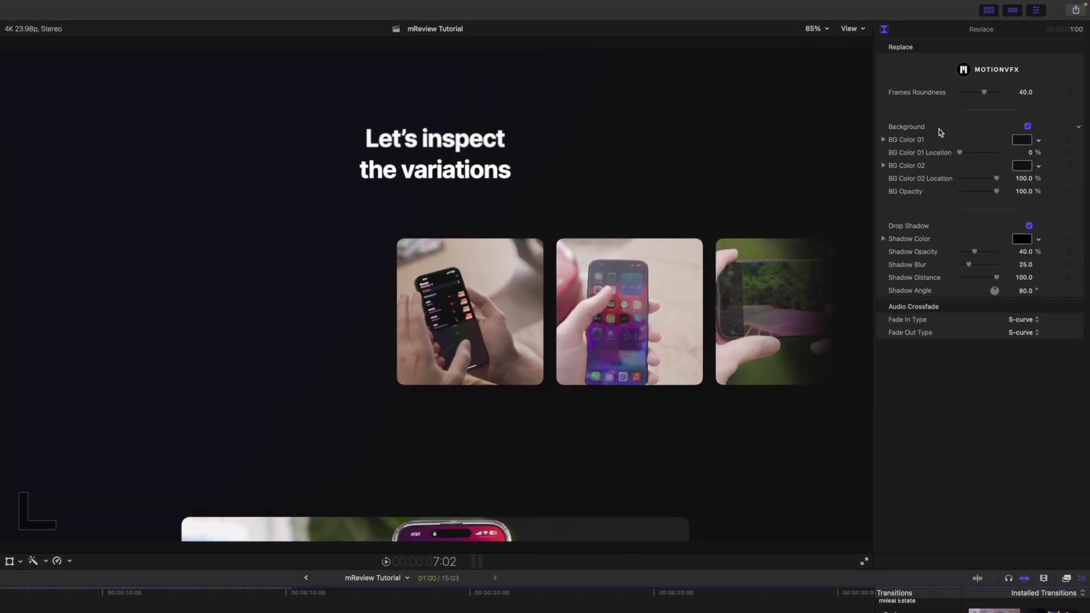
Step: Compare the Replace transition with and without Background, leaving it off for a plain black backdrop
{"action": "left_click", "coordinate": [1028, 127]}
{"action": "left_click", "coordinate": [1028, 127]}
{"action": "left_click", "coordinate": [1029, 126]}
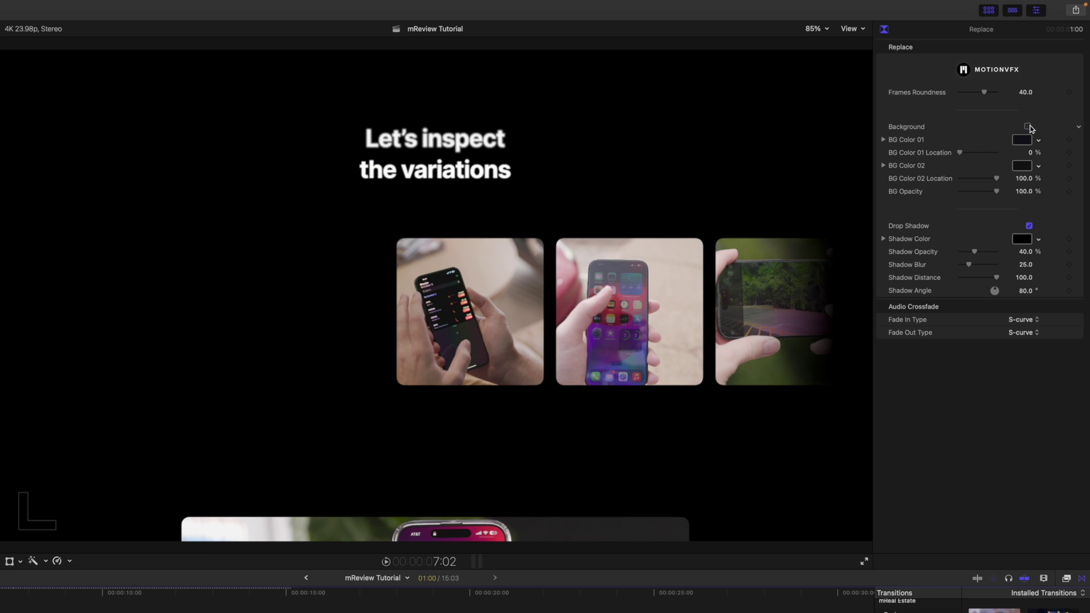